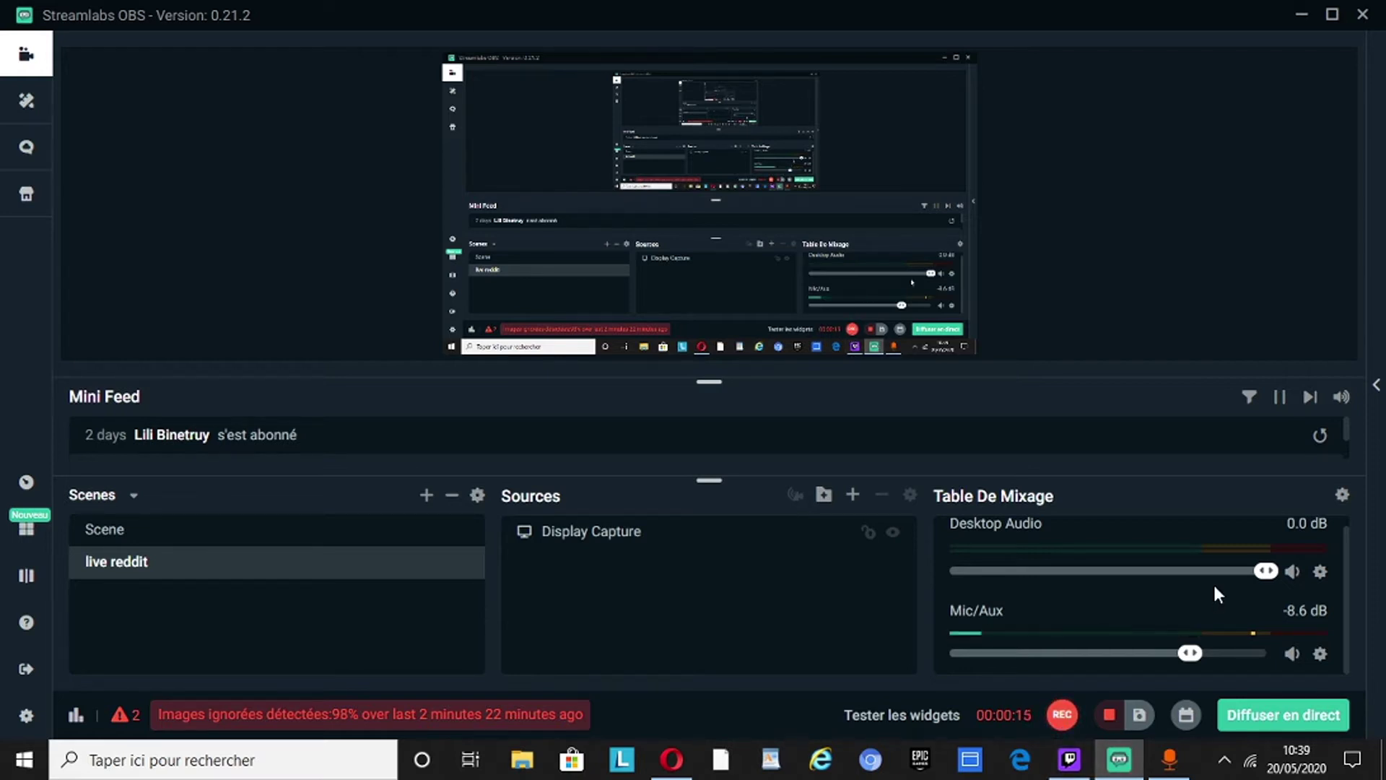
# Step: Switch to Microsoft Edge, search Google for pixlr and open the Pixlr website
pyautogui.click(1302, 16)
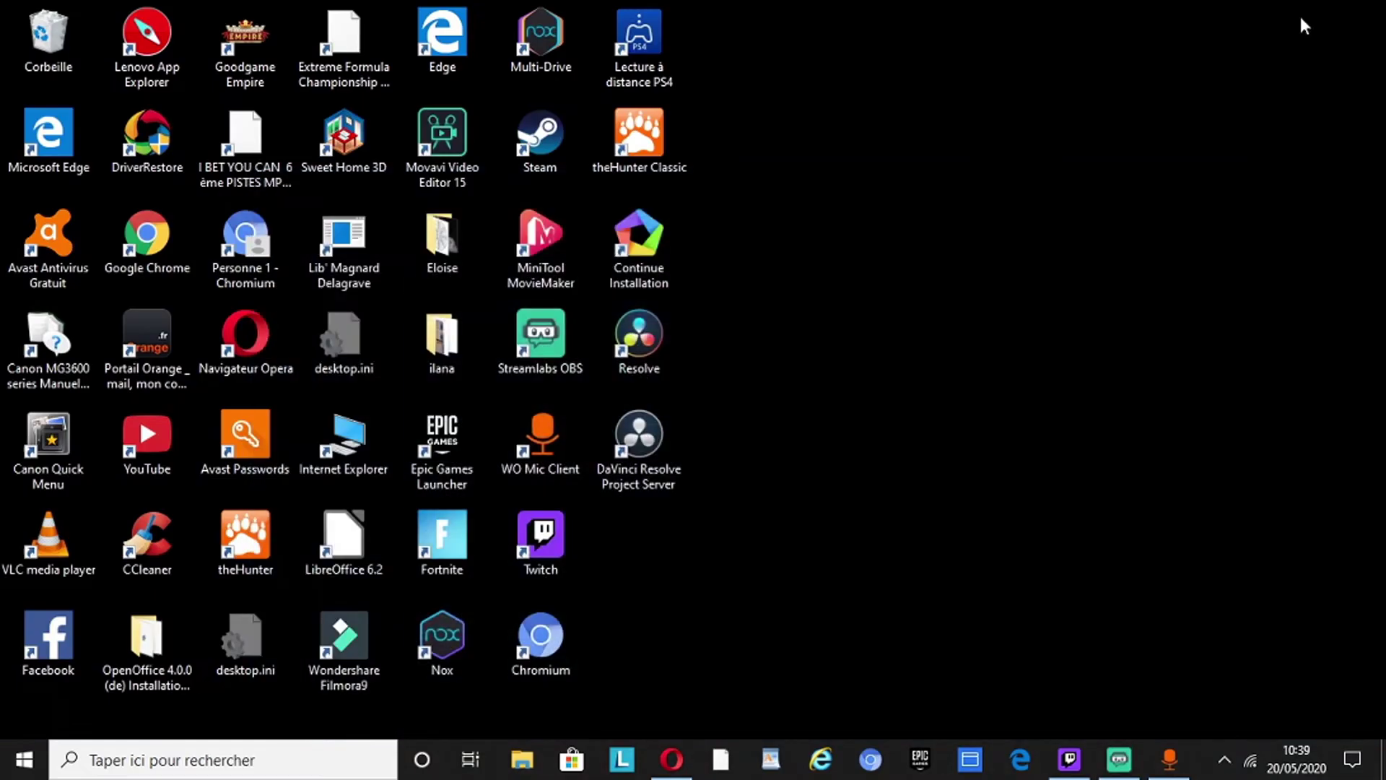
pyautogui.click(1014, 773)
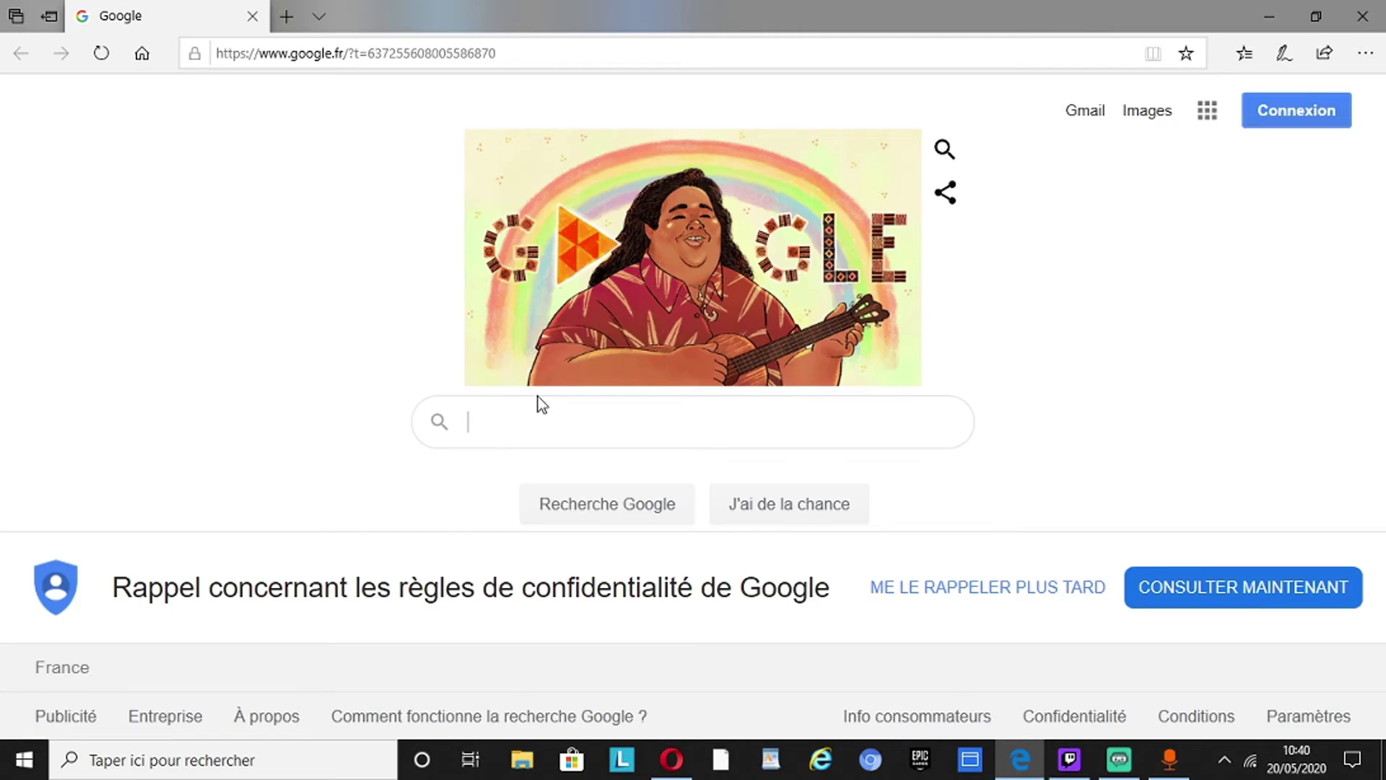
pyautogui.write('pix')
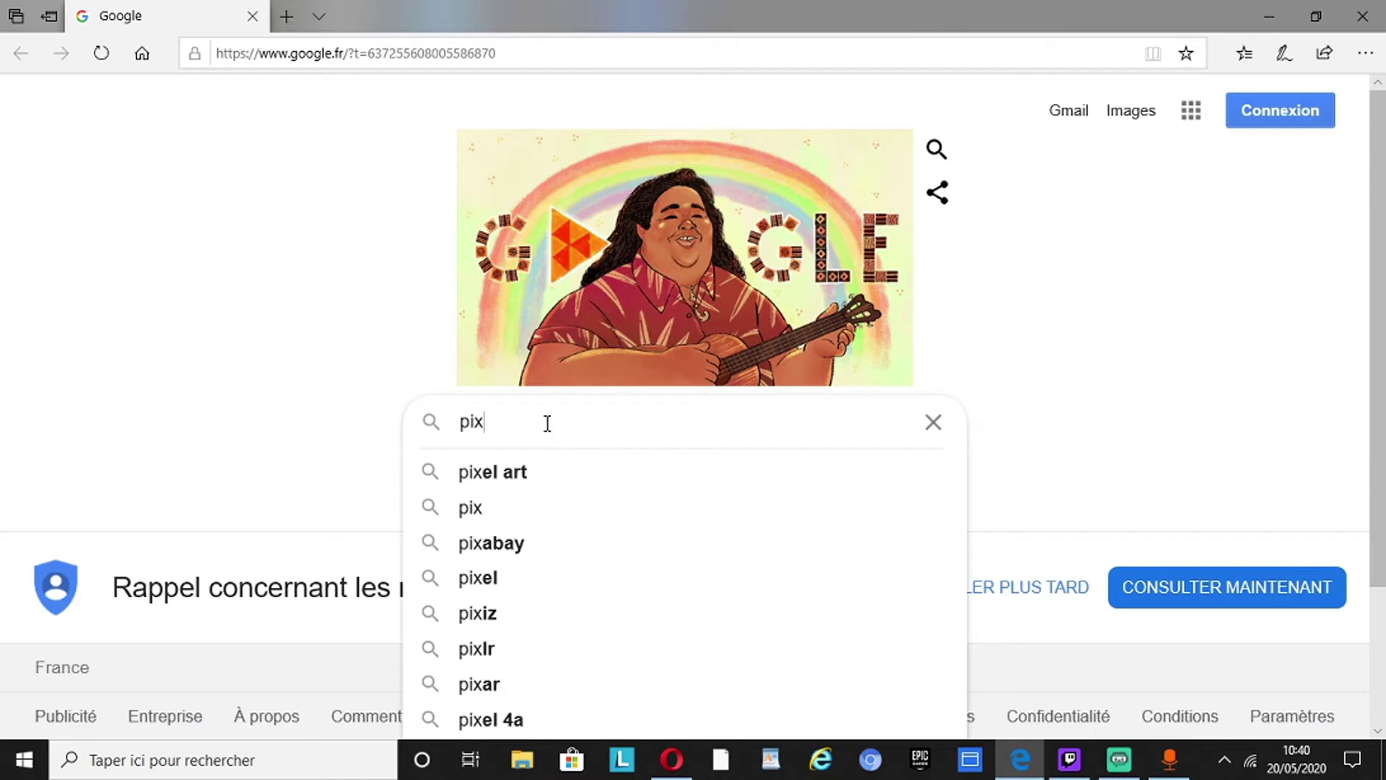
pyautogui.write('lr')
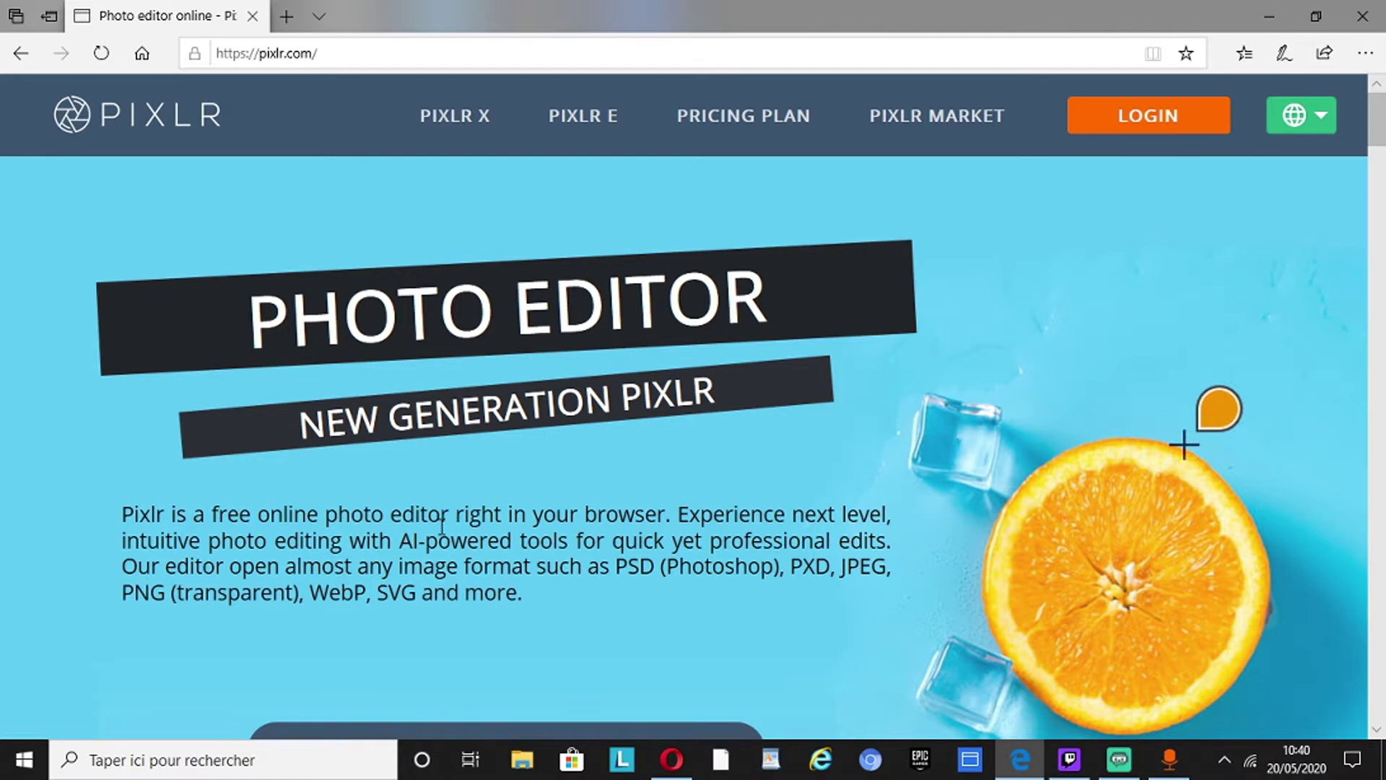
# Step: Create a new Pixlr X image named tuto banniere using the Web 1440p preset (2560x1440)
pyautogui.scroll(-10, 442, 525)
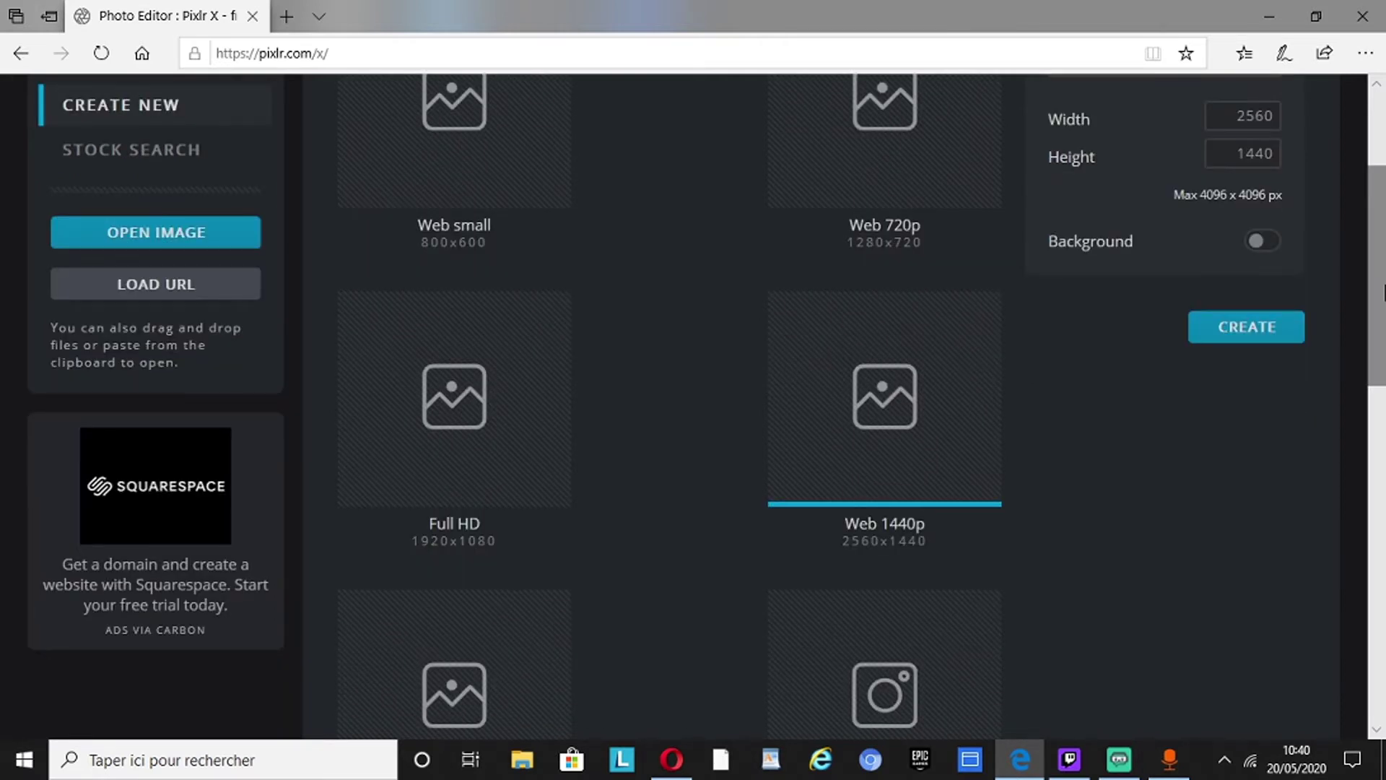
pyautogui.scroll(3, 1136, 267)
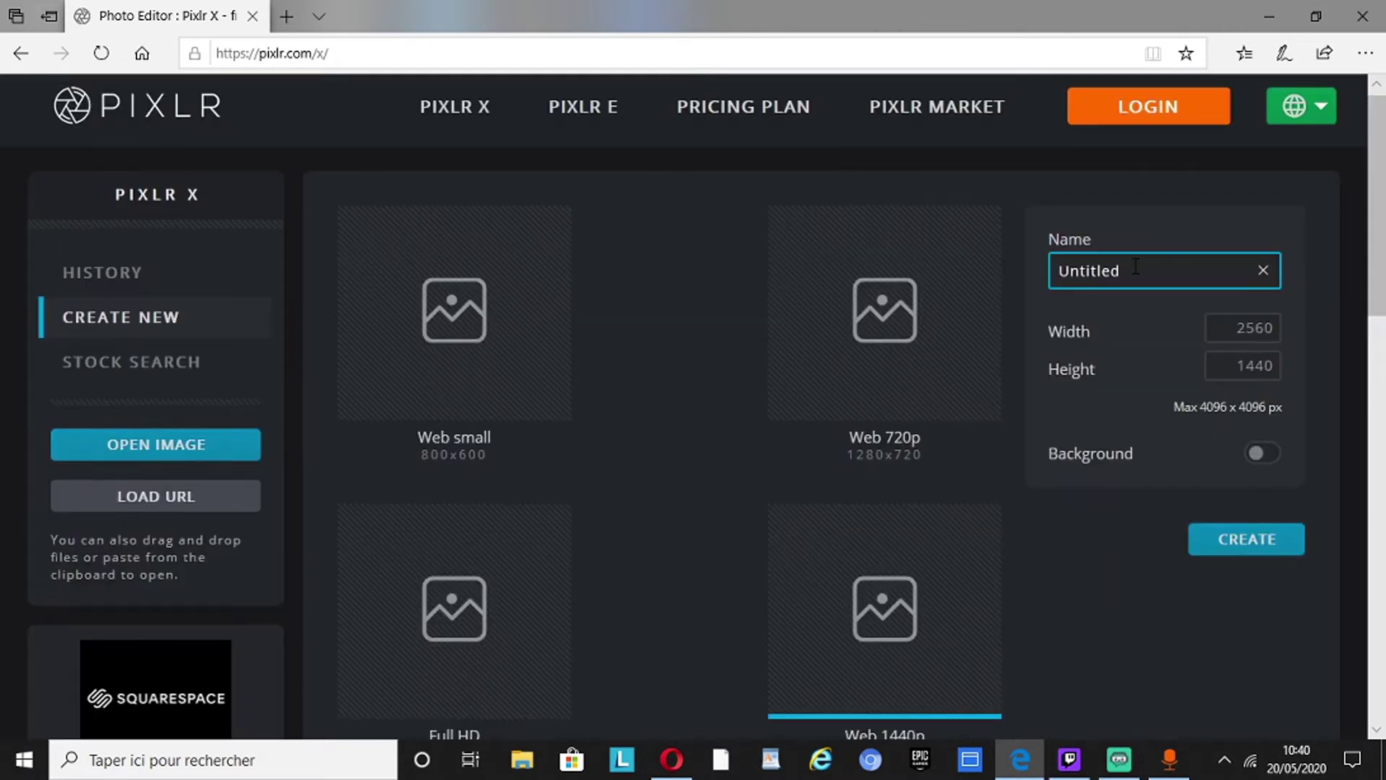
pyautogui.hotkey('ctrl', 'a')
pyautogui.press('BackSpace')
pyautogui.write('tuto banniere')
pyautogui.click(1257, 541)
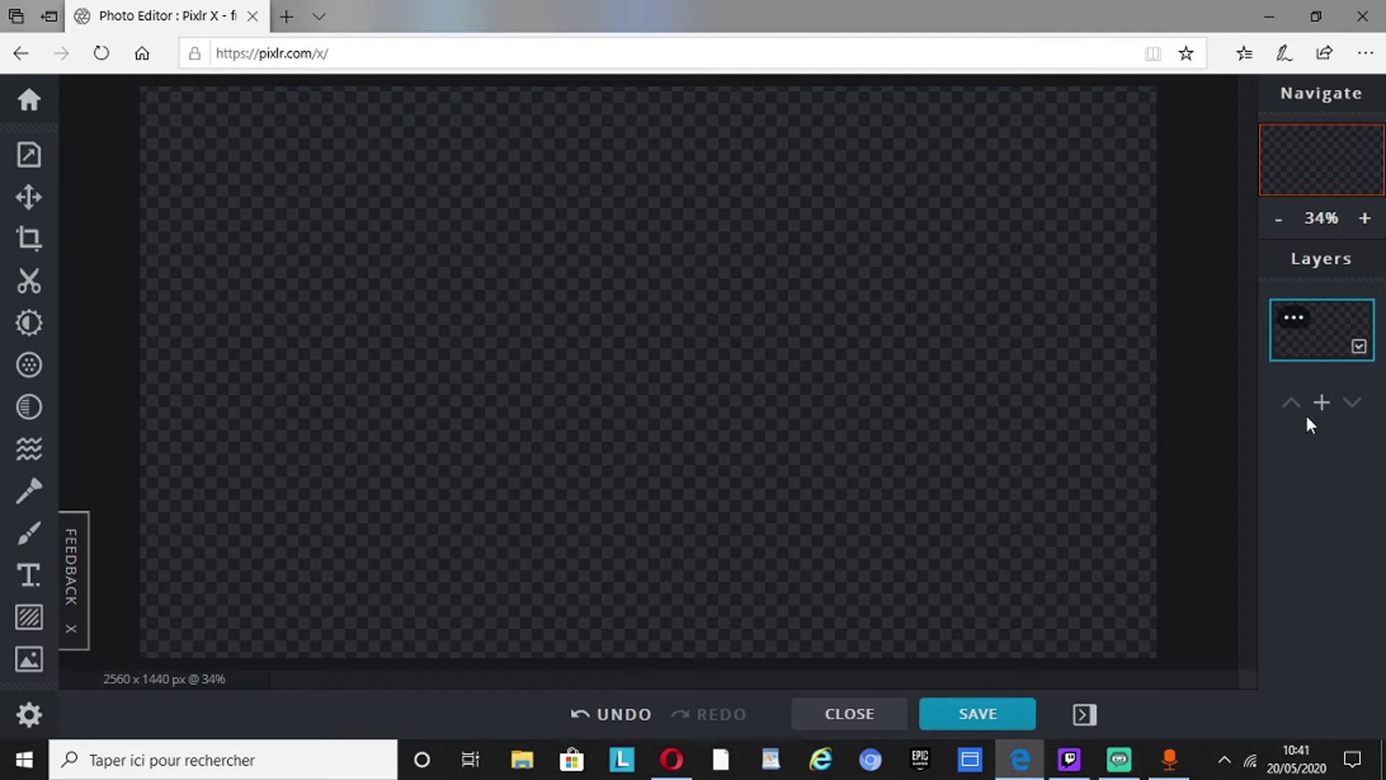
# Step: Add an image layer from the file photo pour taille banniere.jpg as the banner size template
pyautogui.click(1321, 403)
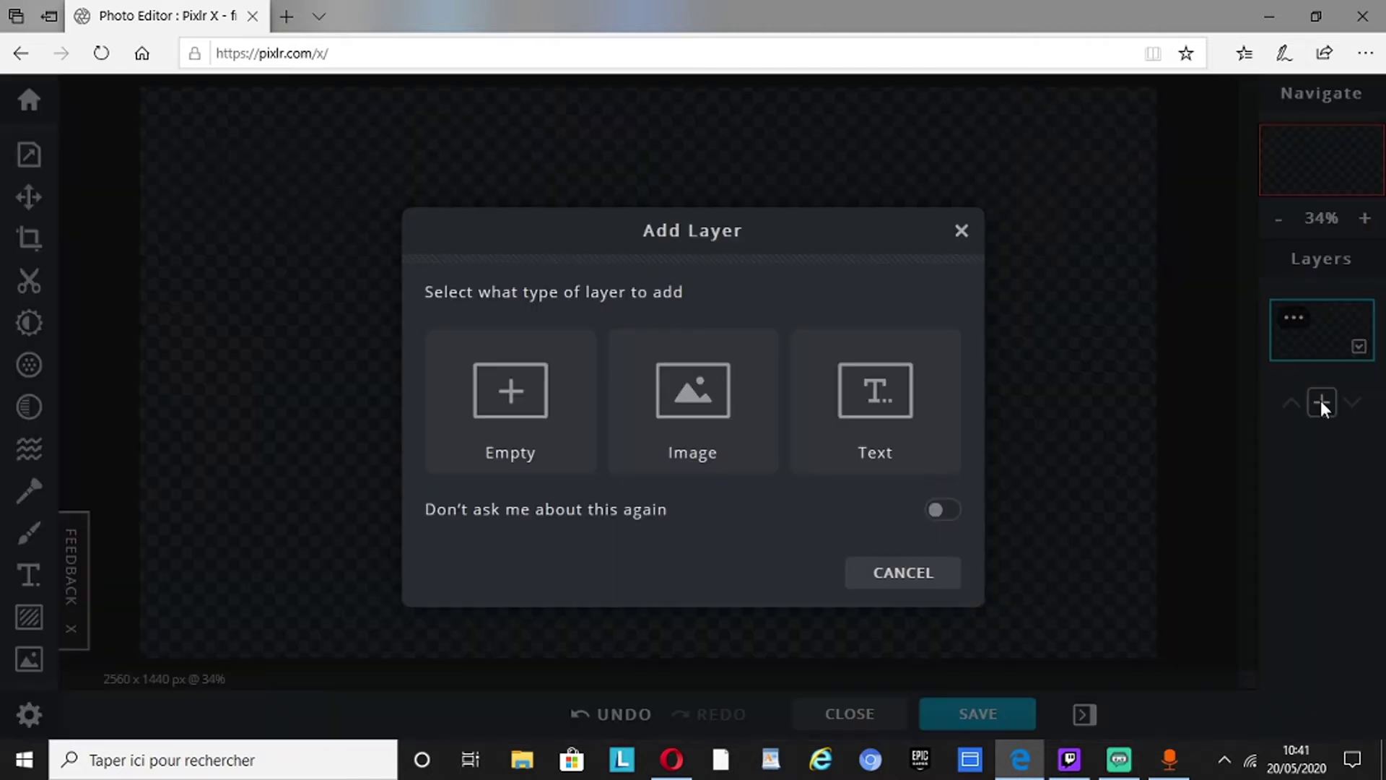
pyautogui.click(717, 417)
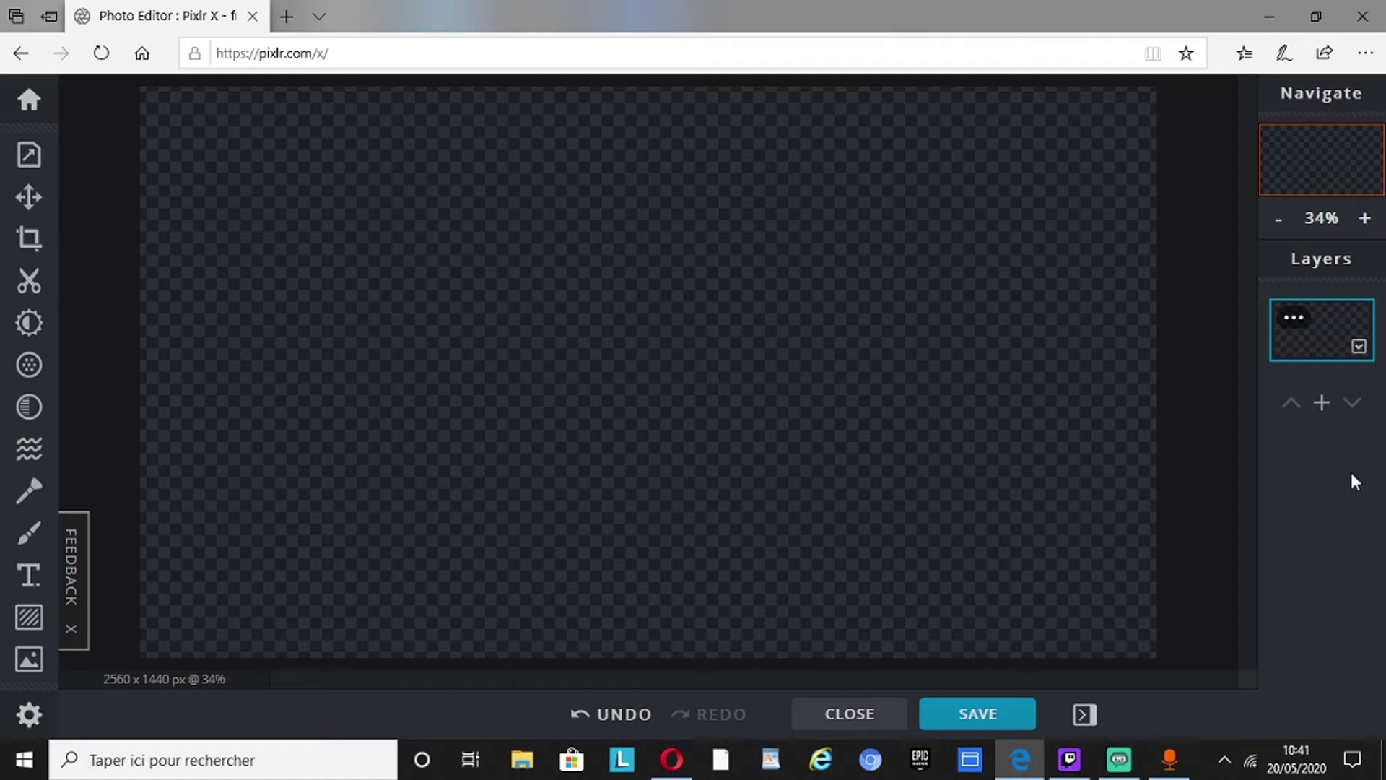
pyautogui.click(1323, 405)
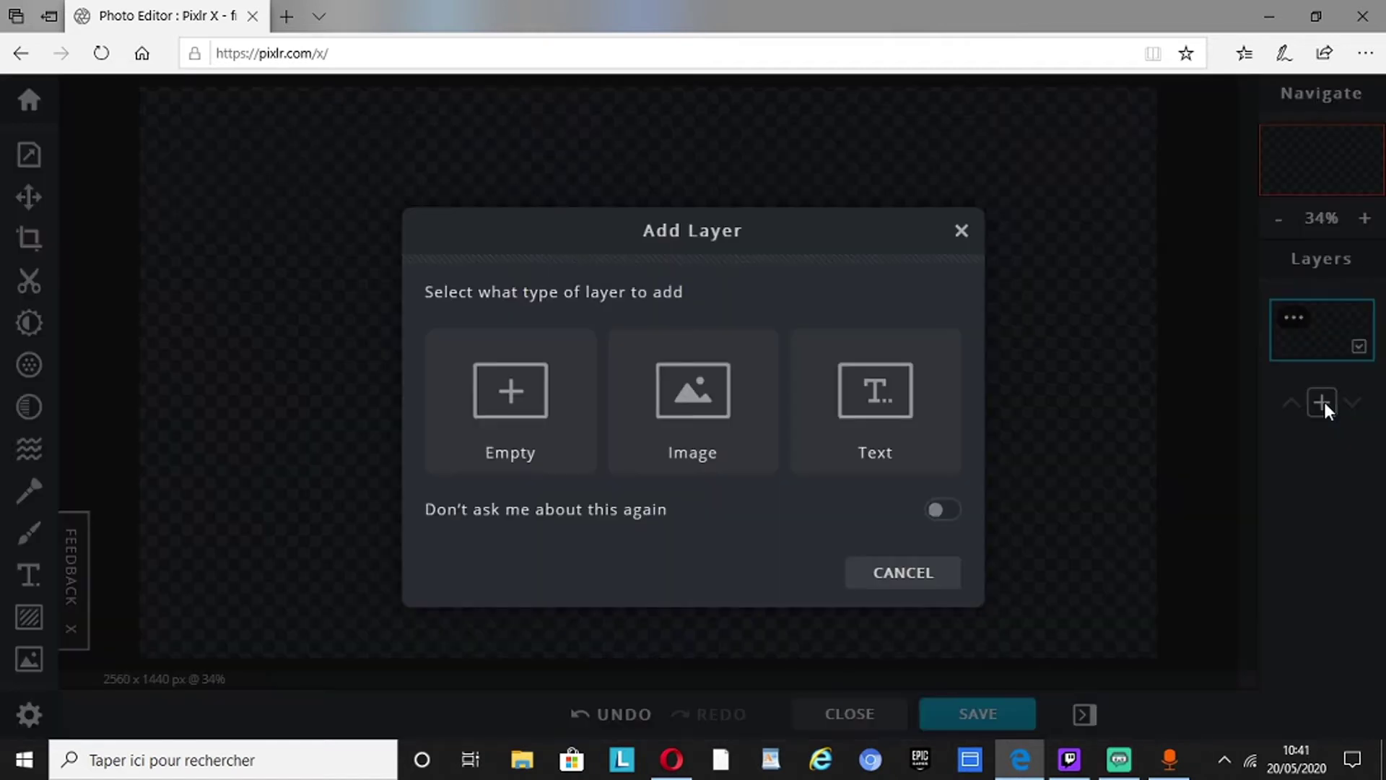
pyautogui.click(712, 392)
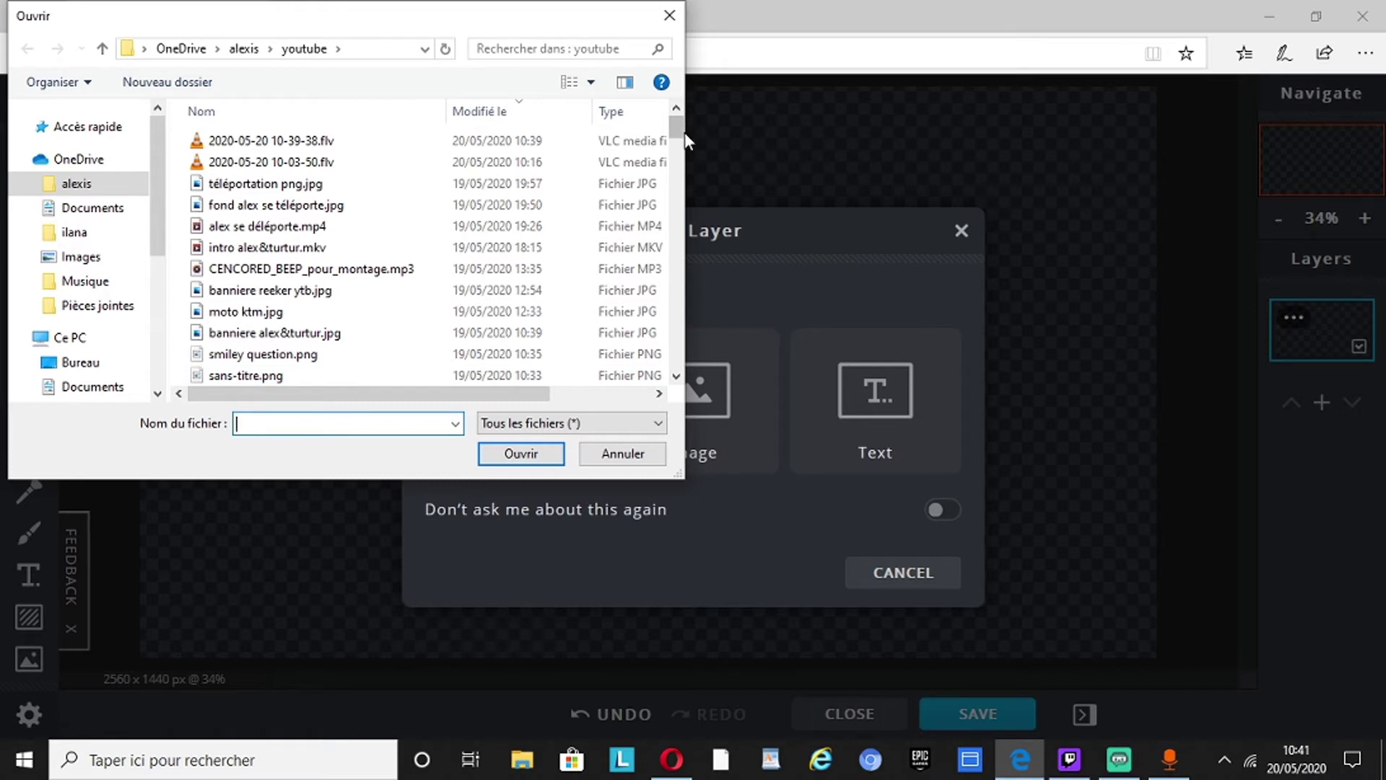
pyautogui.moveTo(680, 138); pyautogui.dragTo(679, 211)
pyautogui.write('pho')
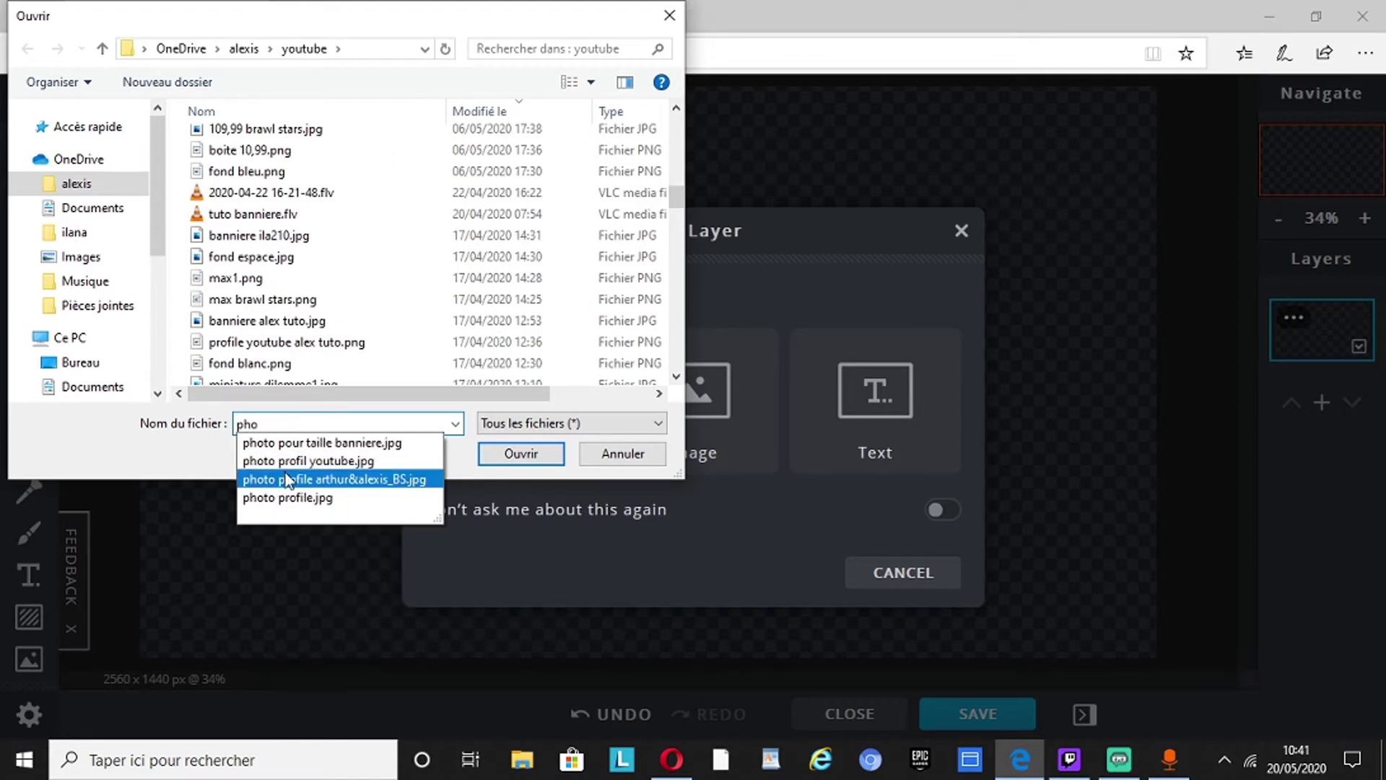
pyautogui.click(320, 443)
pyautogui.click(506, 454)
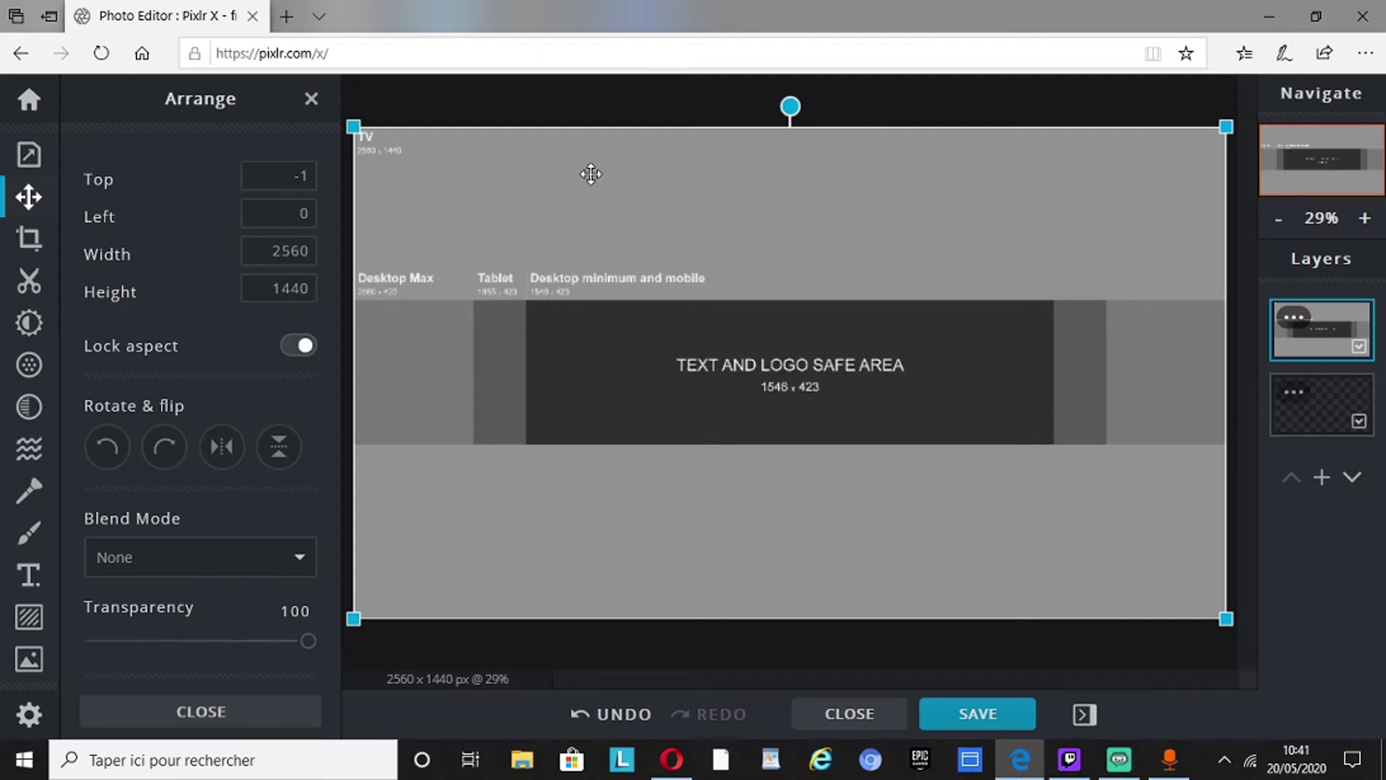
pyautogui.click(587, 104)
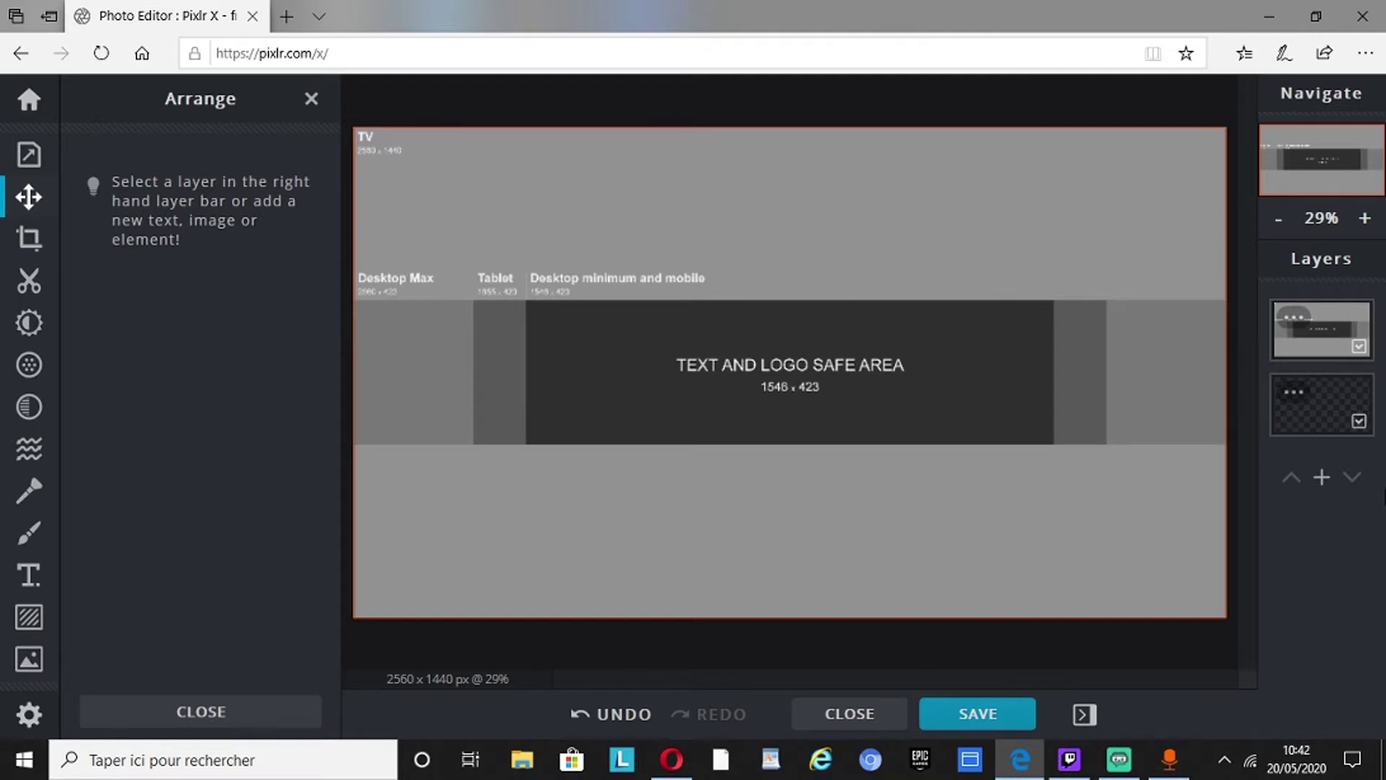
# Step: On a new empty layer, draw filled #050505 rectangles covering the full-width areas above and below the template's middle band
pyautogui.click(1321, 478)
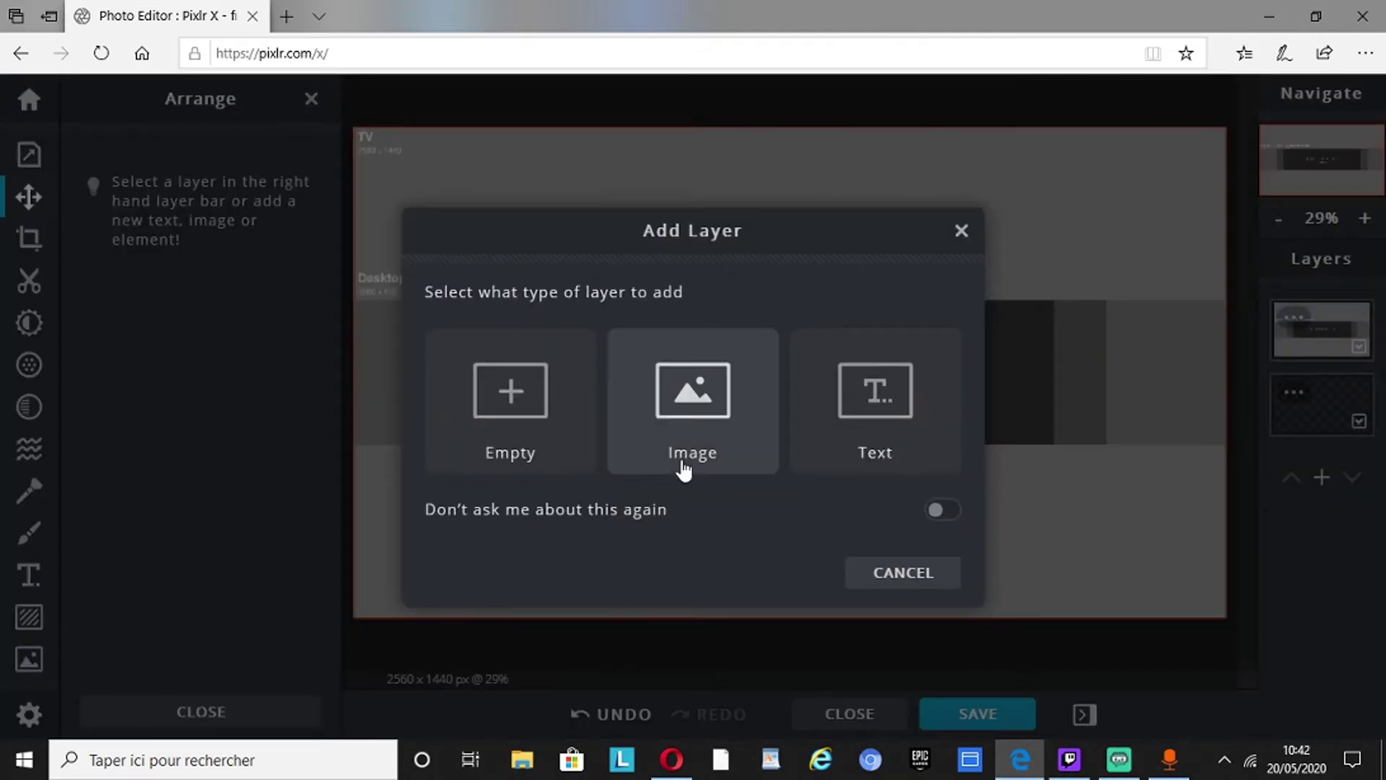
pyautogui.click(474, 383)
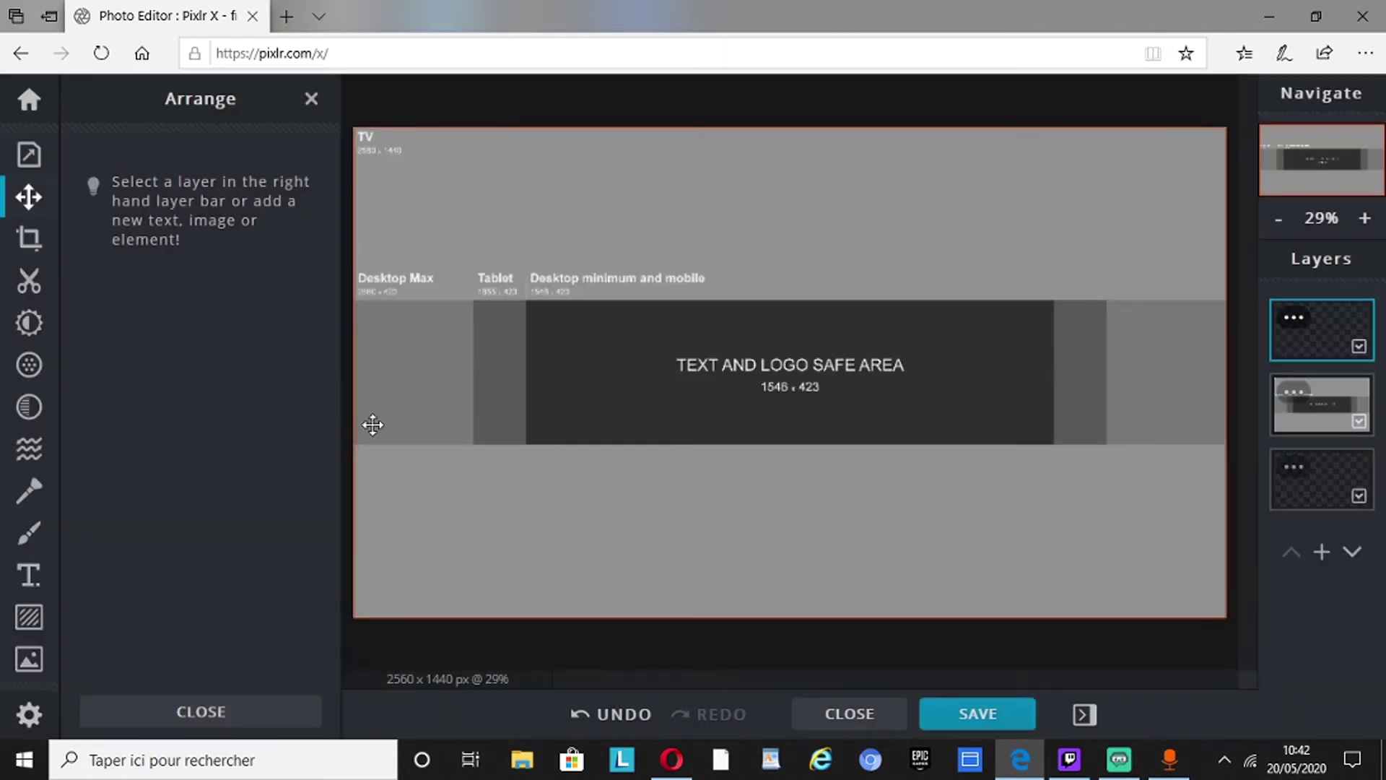
pyautogui.click(29, 540)
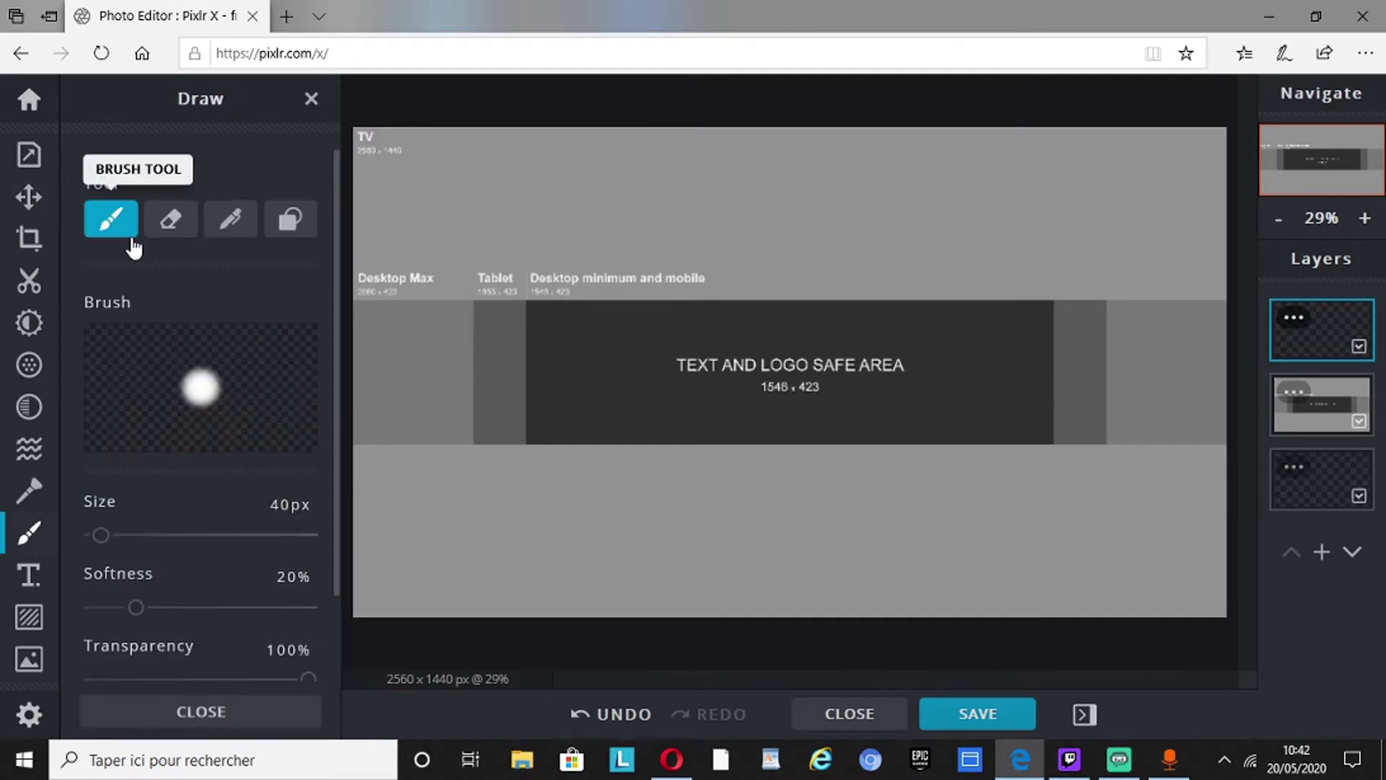
pyautogui.click(291, 230)
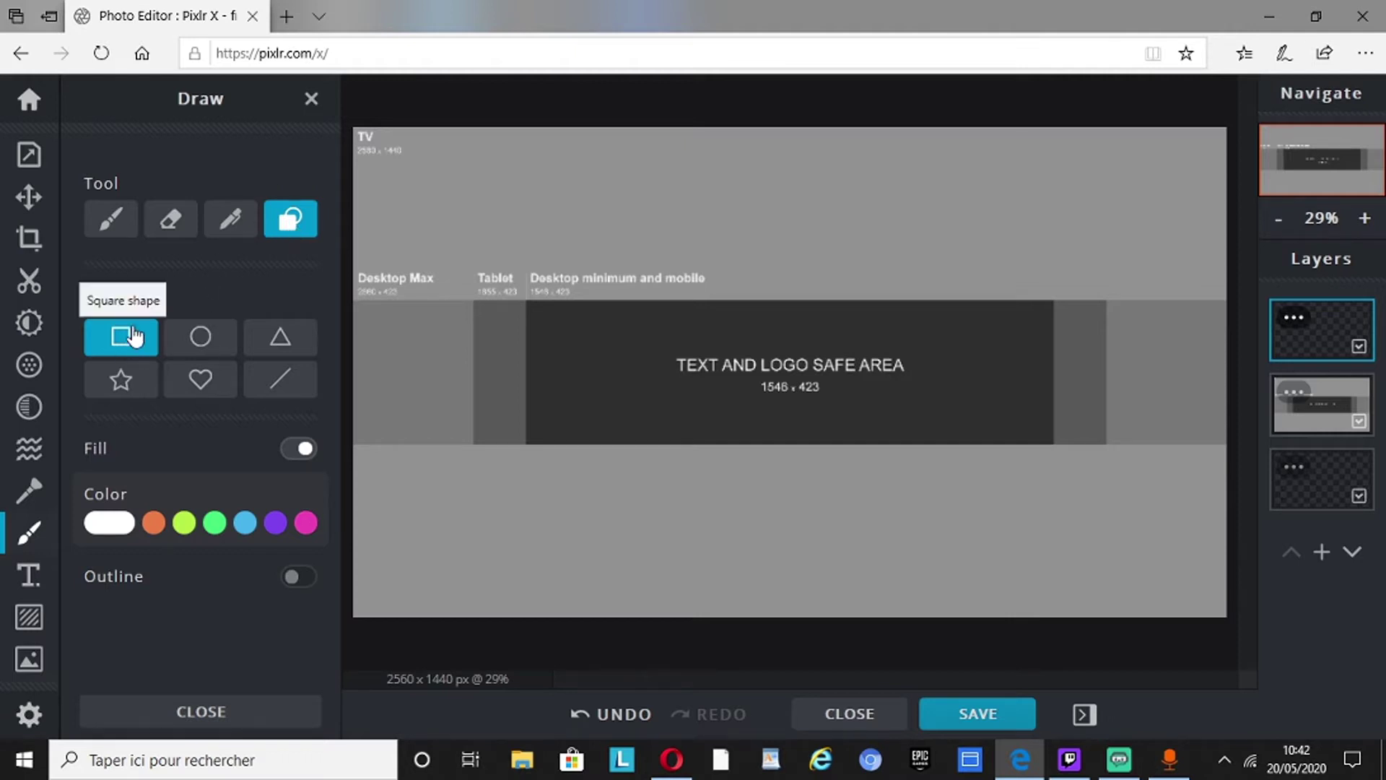
pyautogui.click(126, 527)
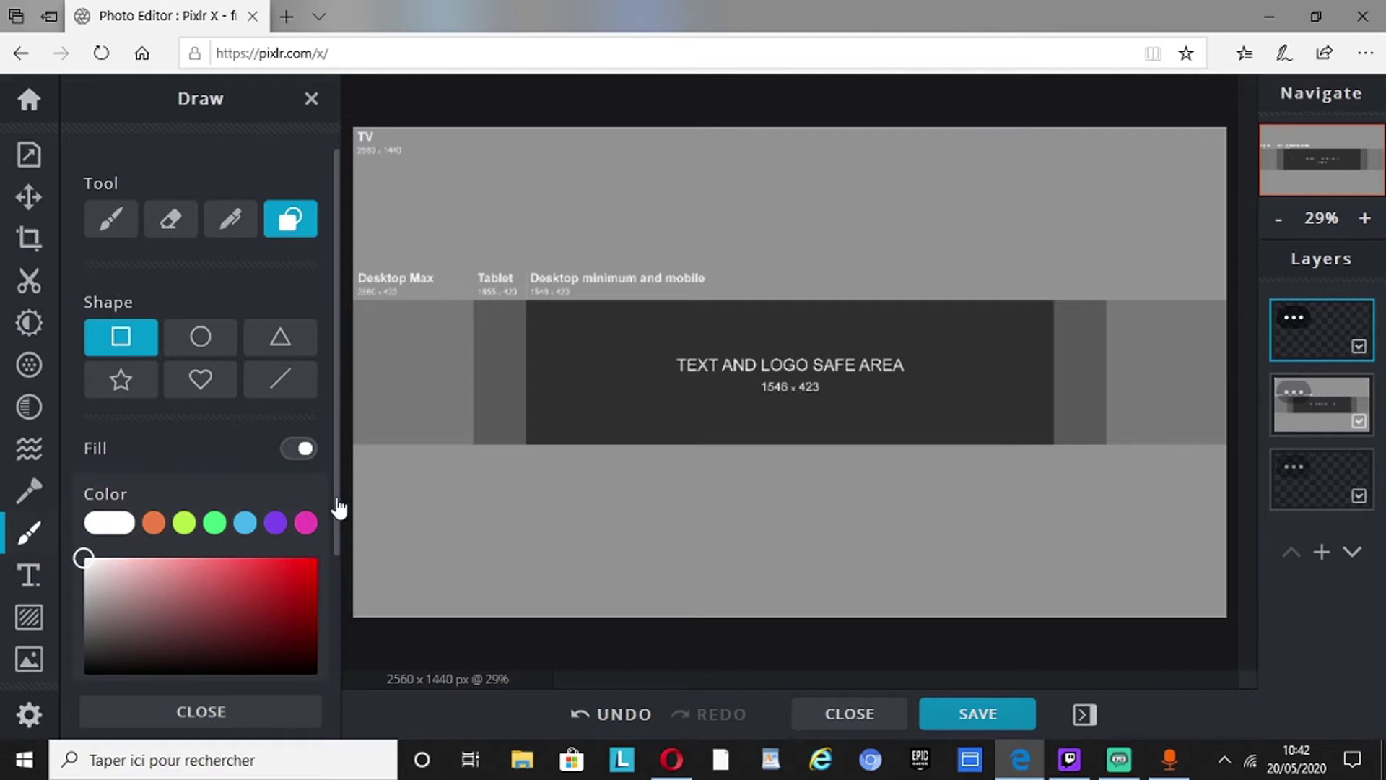
pyautogui.moveTo(338, 508); pyautogui.dragTo(322, 575)
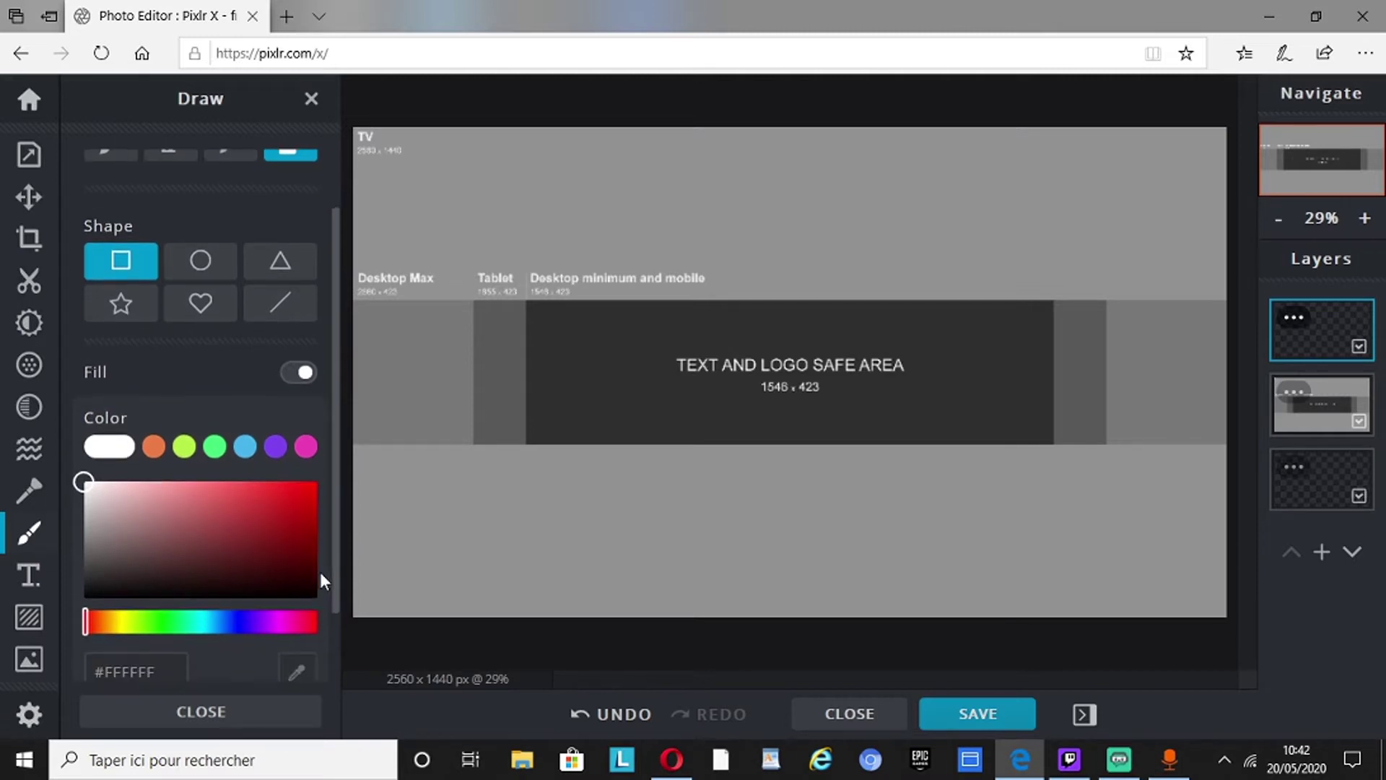
pyautogui.click(89, 596)
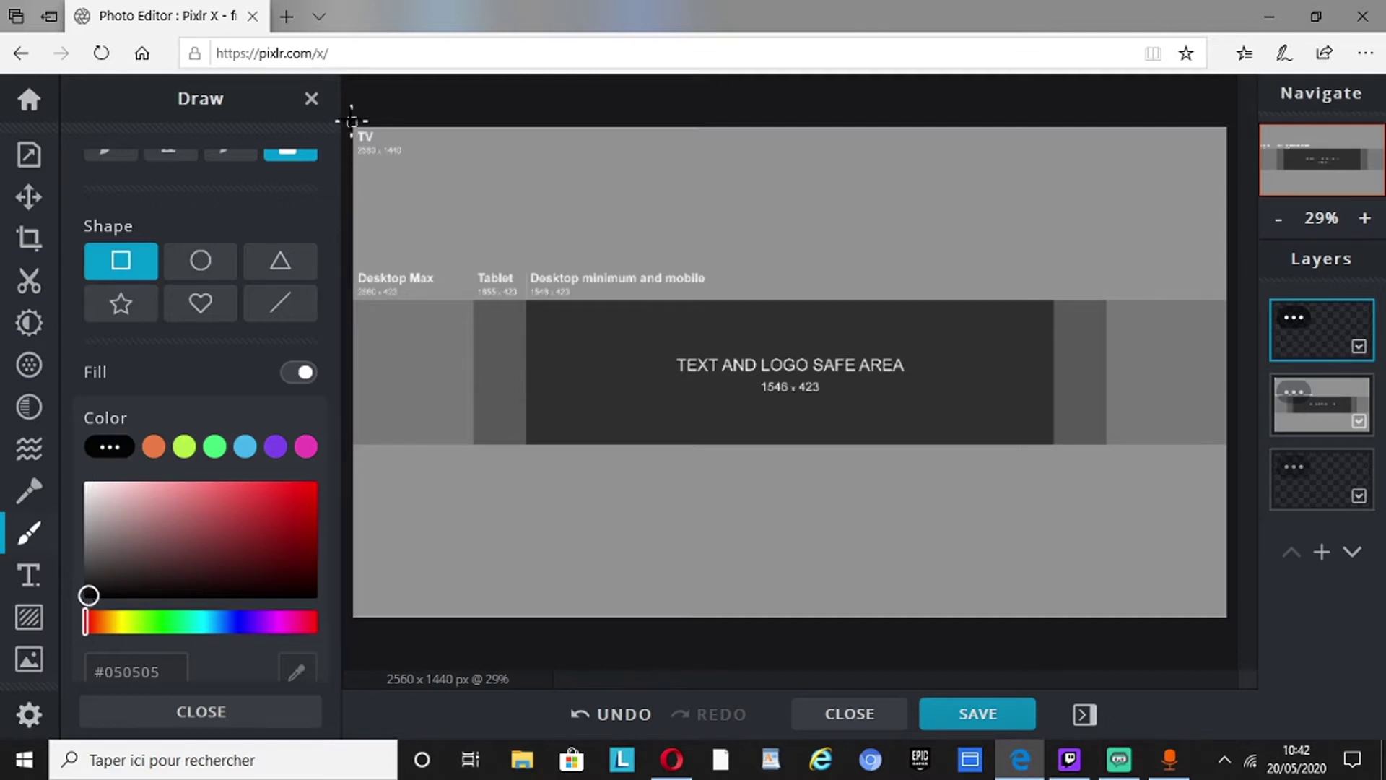
pyautogui.moveTo(346, 116); pyautogui.dragTo(1232, 300)
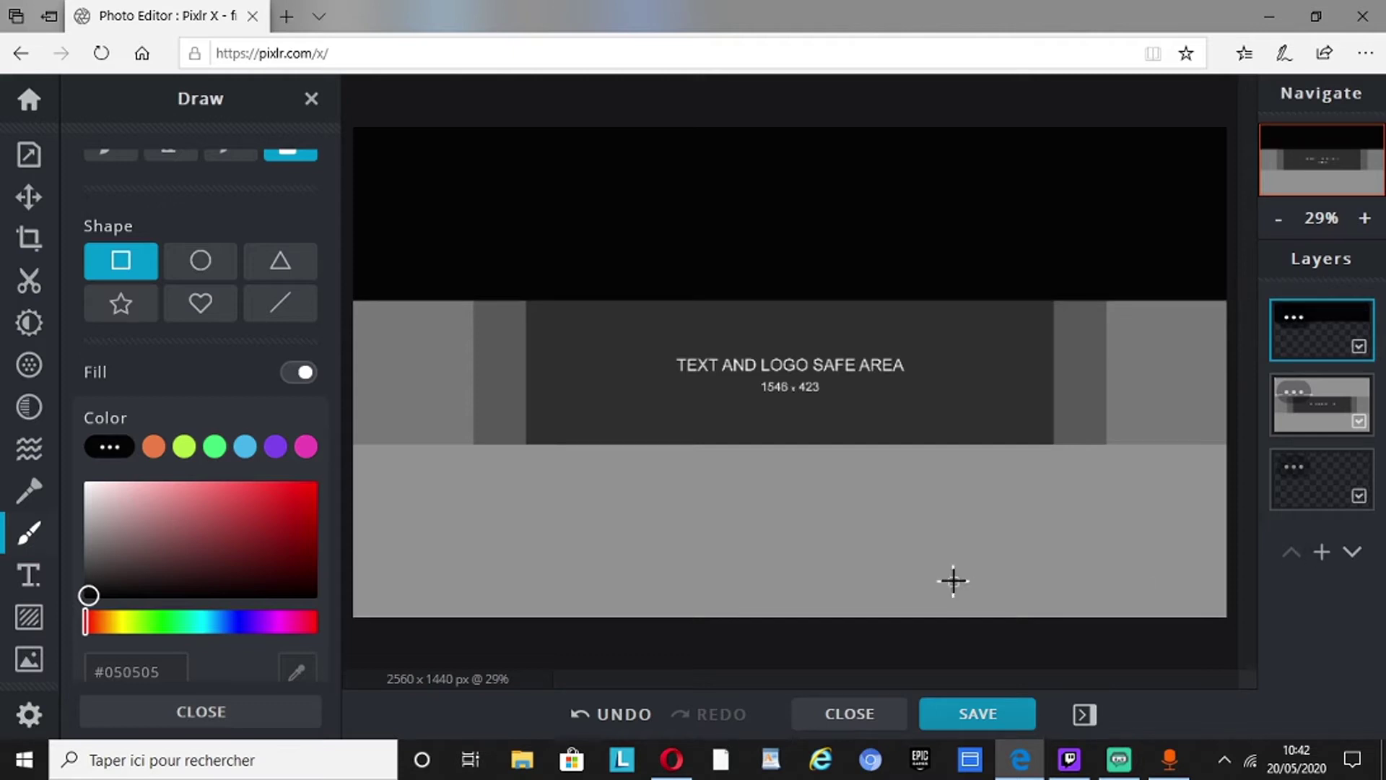
pyautogui.moveTo(347, 629); pyautogui.dragTo(1234, 444)
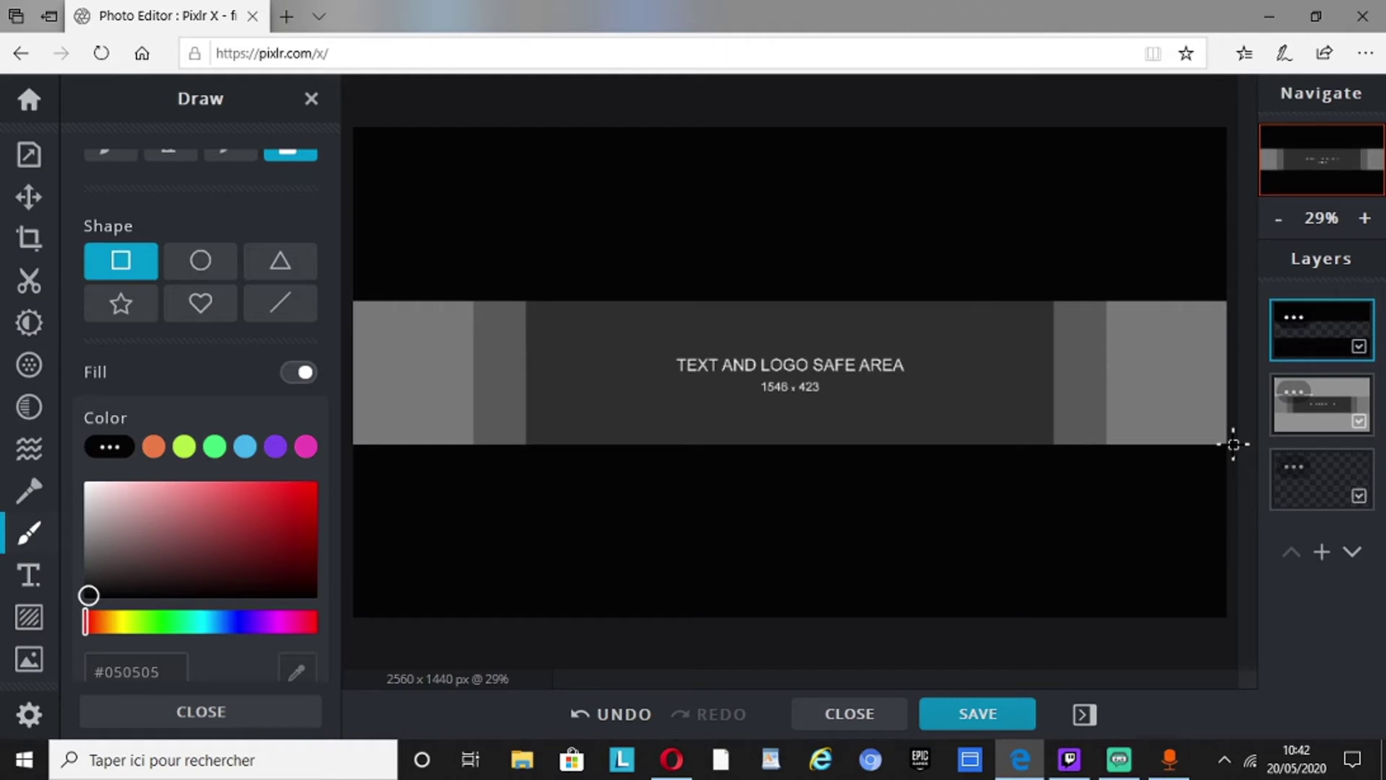
# Step: Add another empty layer above the black rectangles and activate the Arrange tool
pyautogui.click(1321, 559)
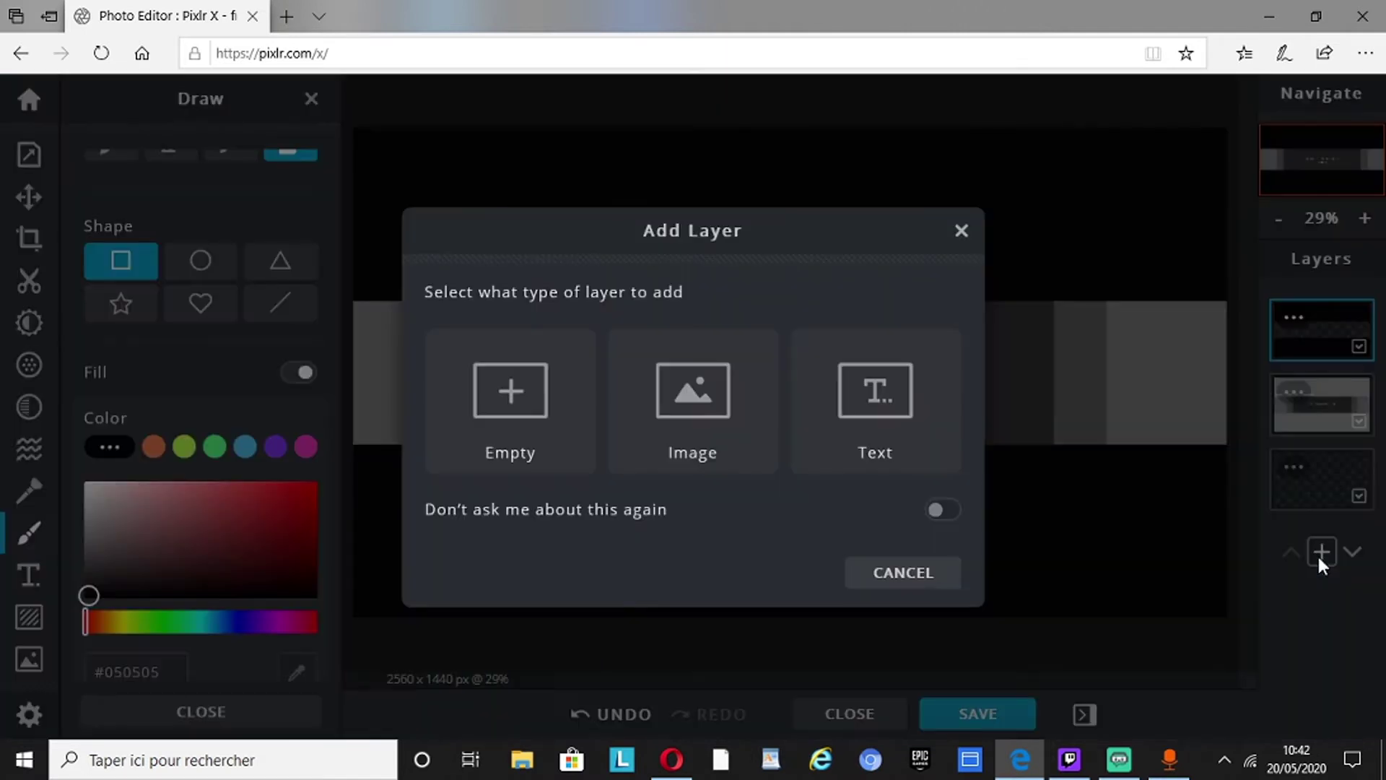
pyautogui.click(556, 383)
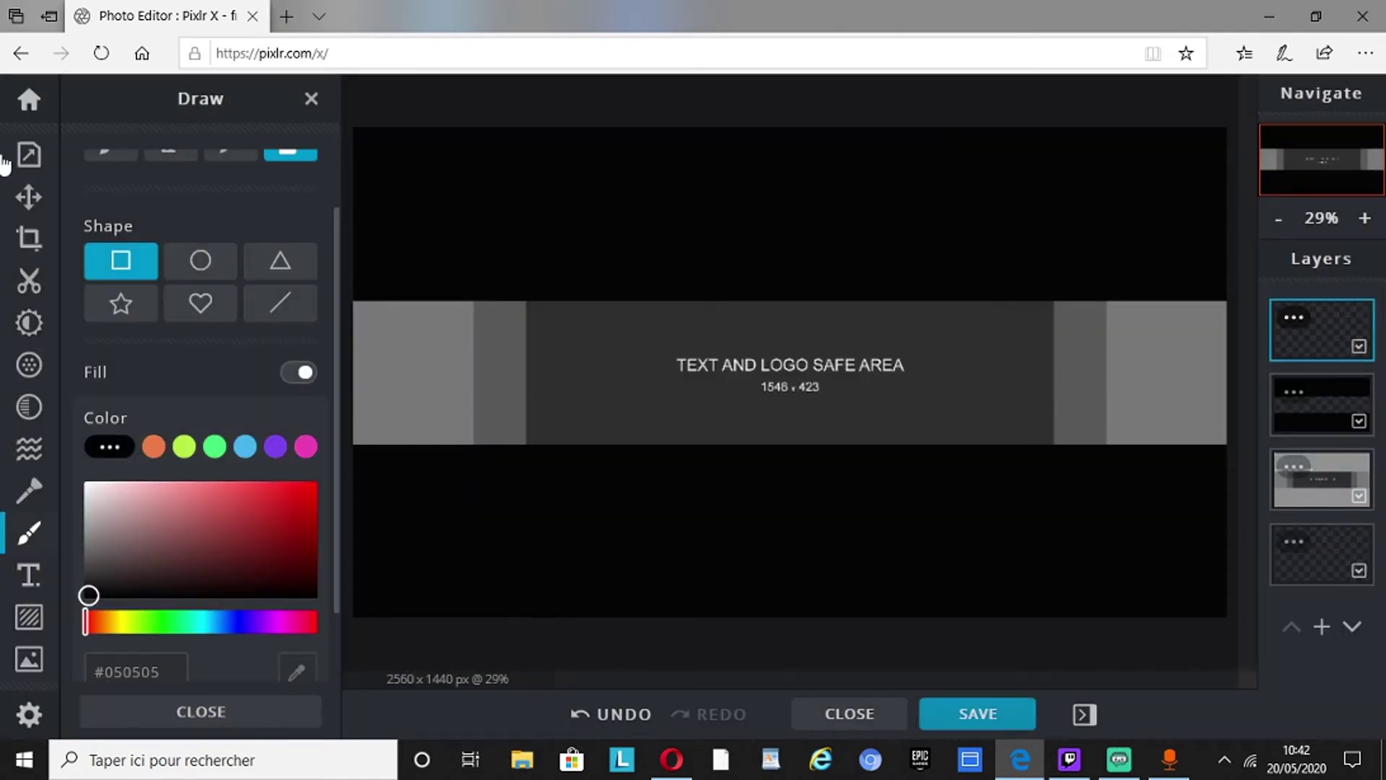
pyautogui.click(29, 197)
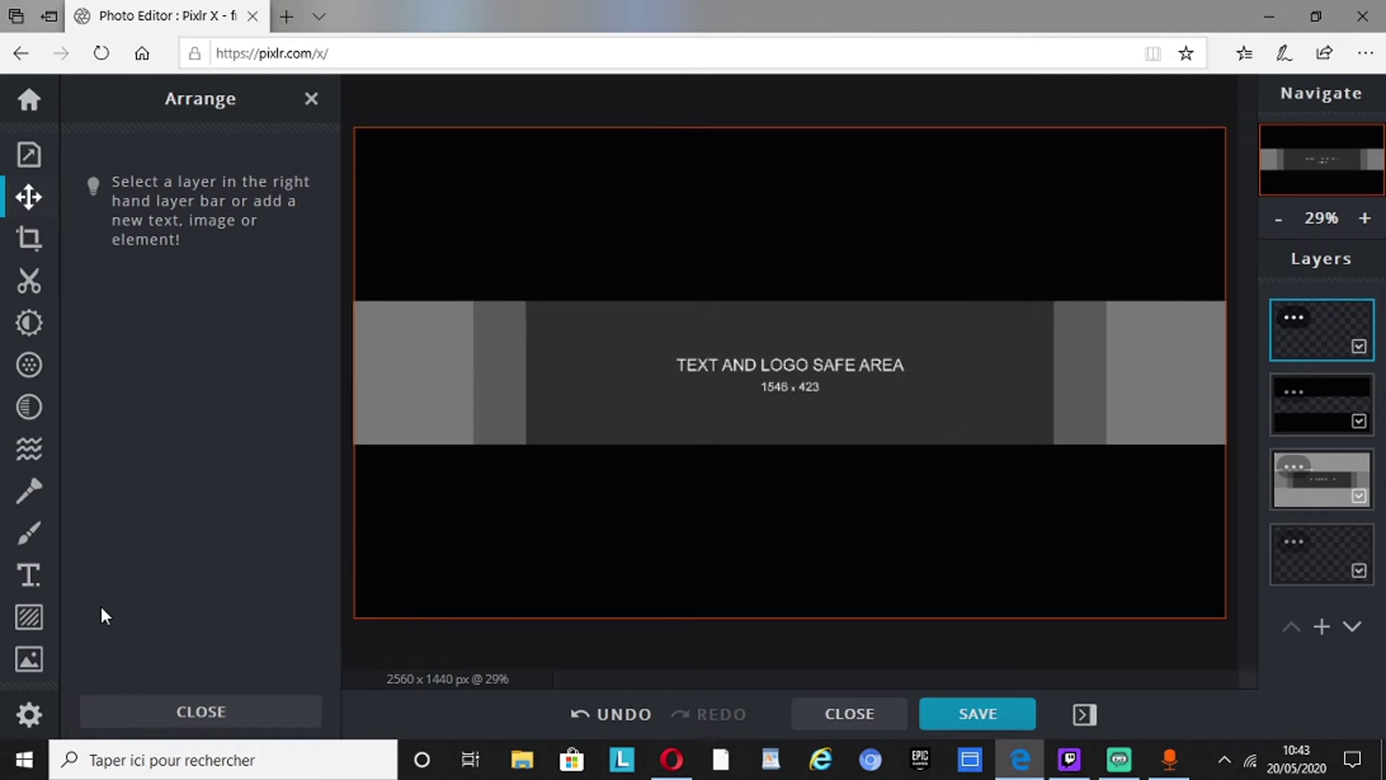
# Step: Add a new text layer and replace its sample text with the channel name alex&turtur
pyautogui.click(29, 578)
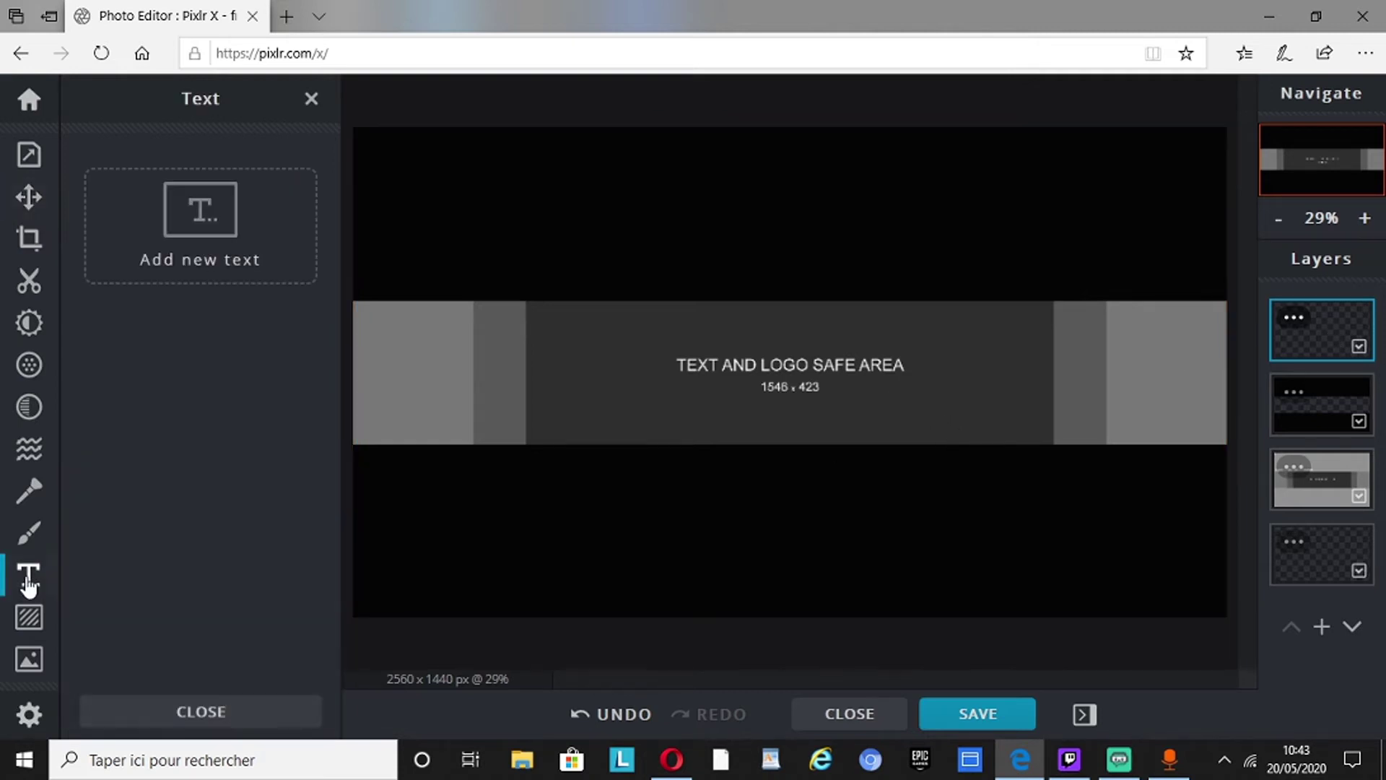
pyautogui.click(191, 262)
pyautogui.moveTo(190, 441); pyautogui.dragTo(92, 382)
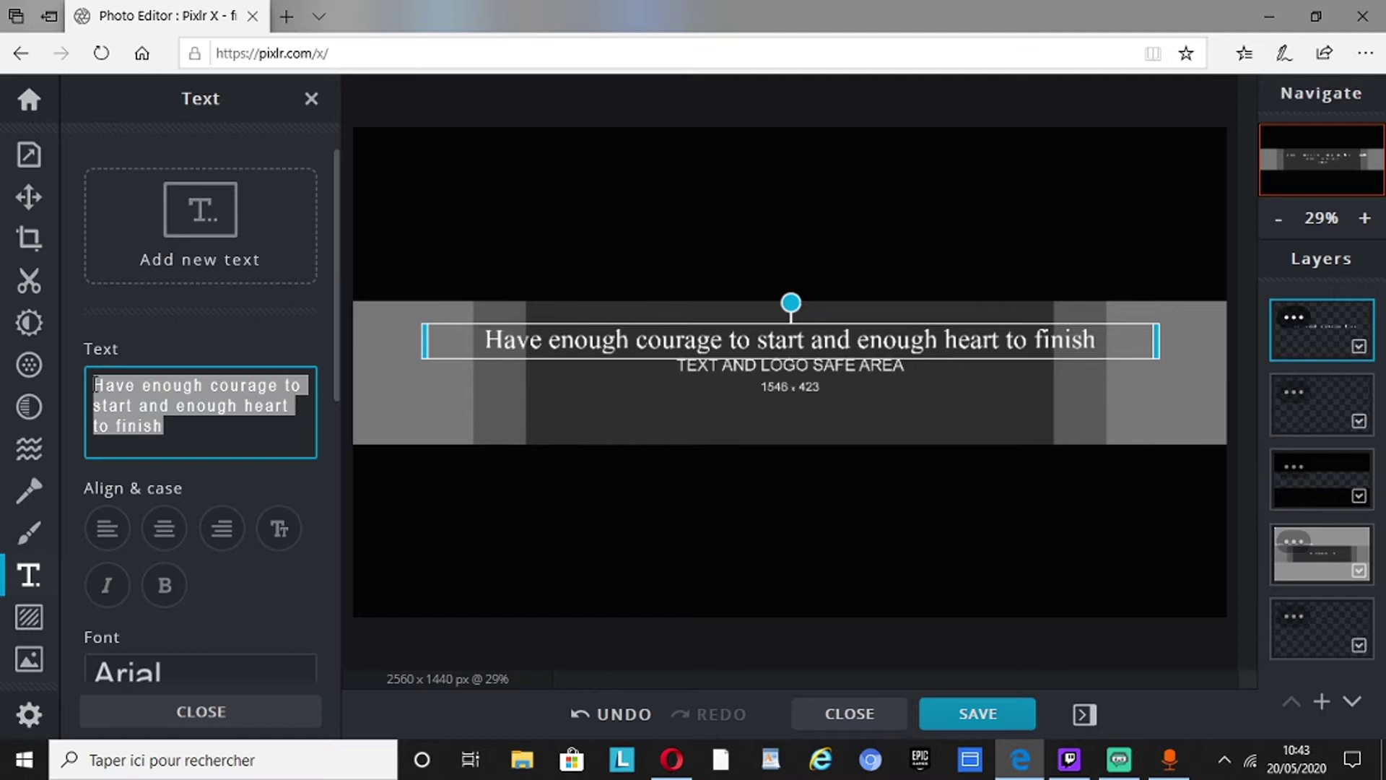
pyautogui.write('a')
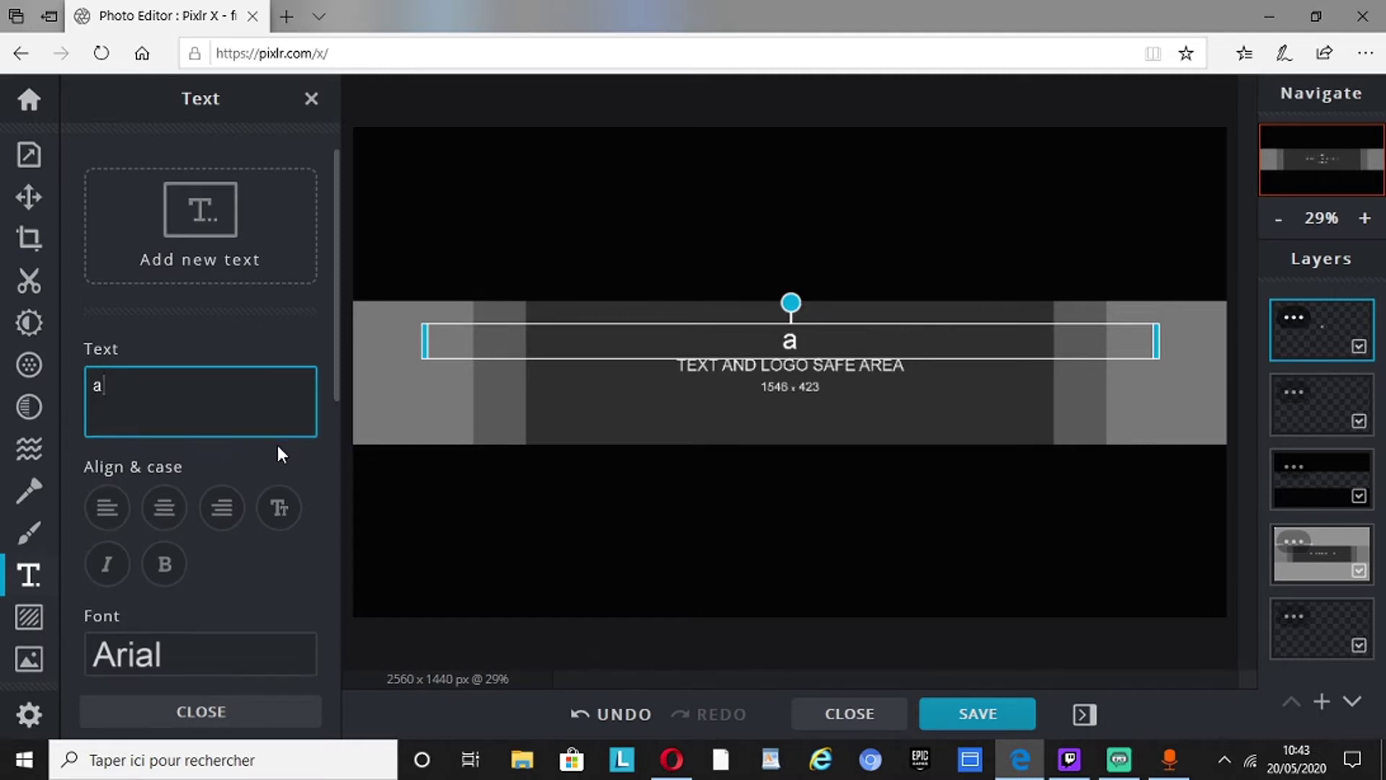
pyautogui.write('lex&tut')
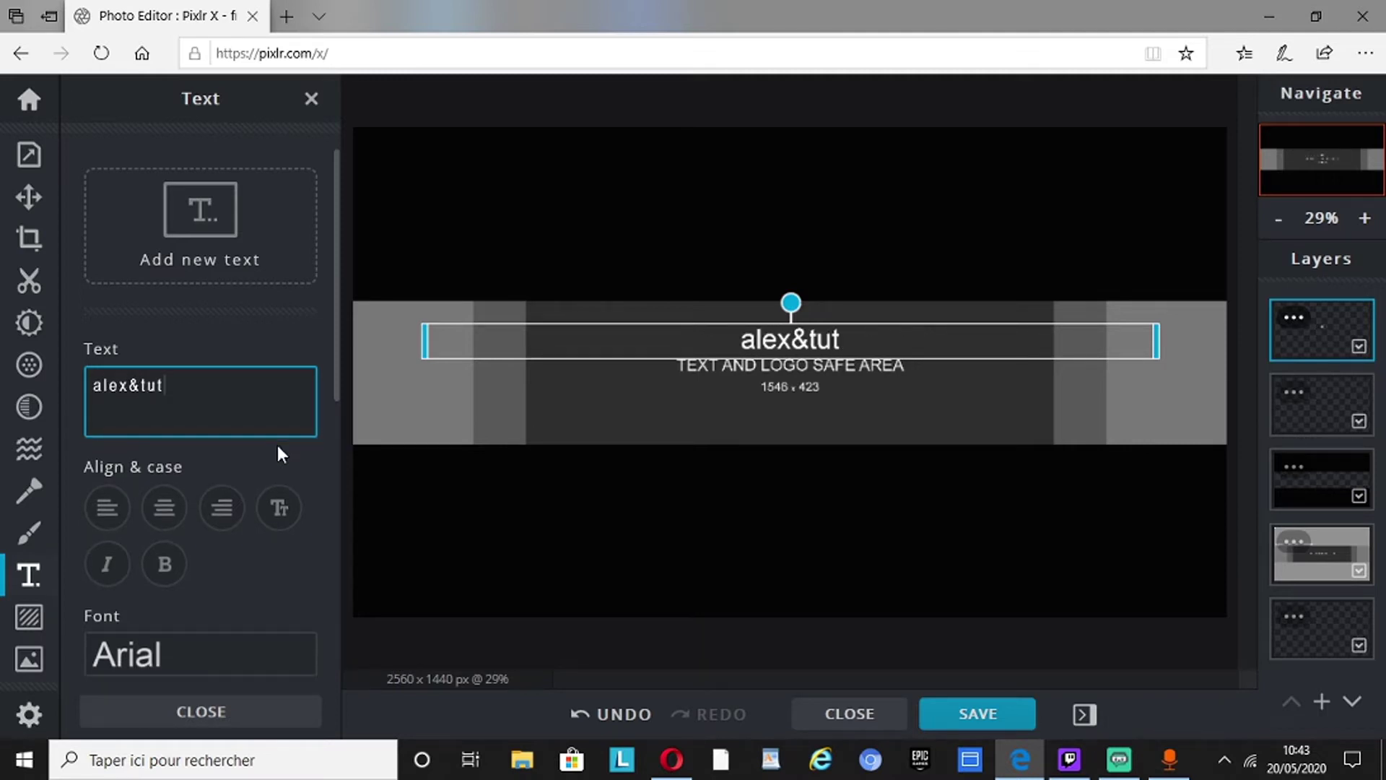
pyautogui.press('BackSpace')
pyautogui.write('rtur')
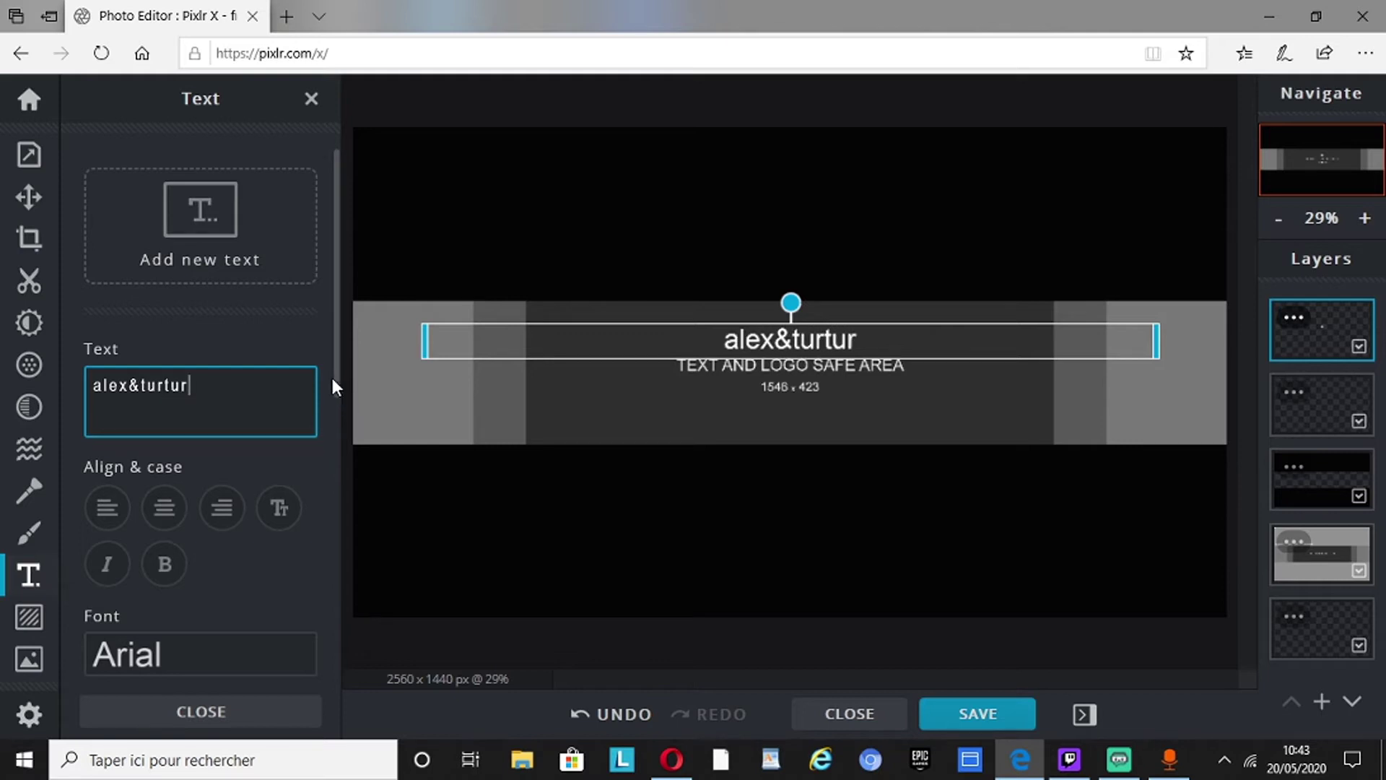
# Step: Try the italic and bold styles on the banner text, turning each one off again
pyautogui.scroll(-1, 336, 393)
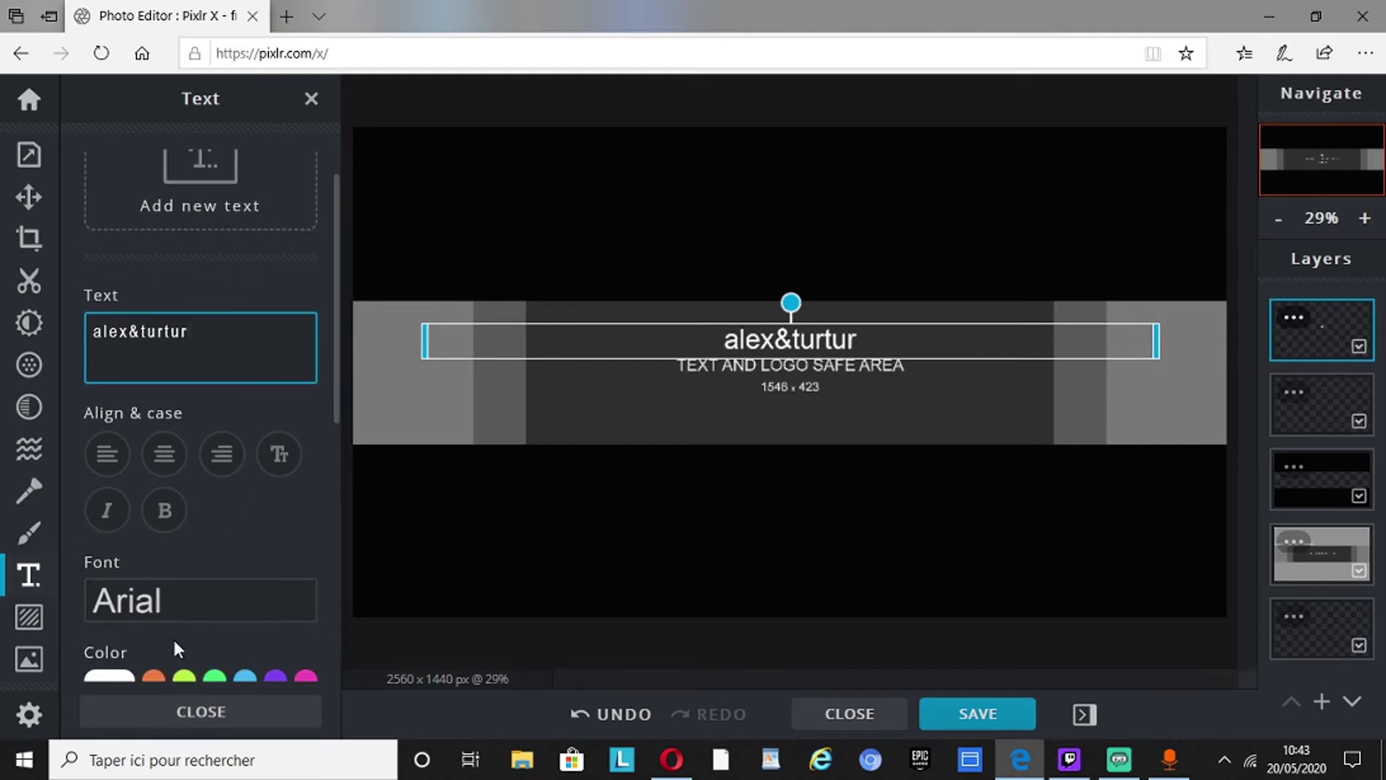
pyautogui.click(108, 511)
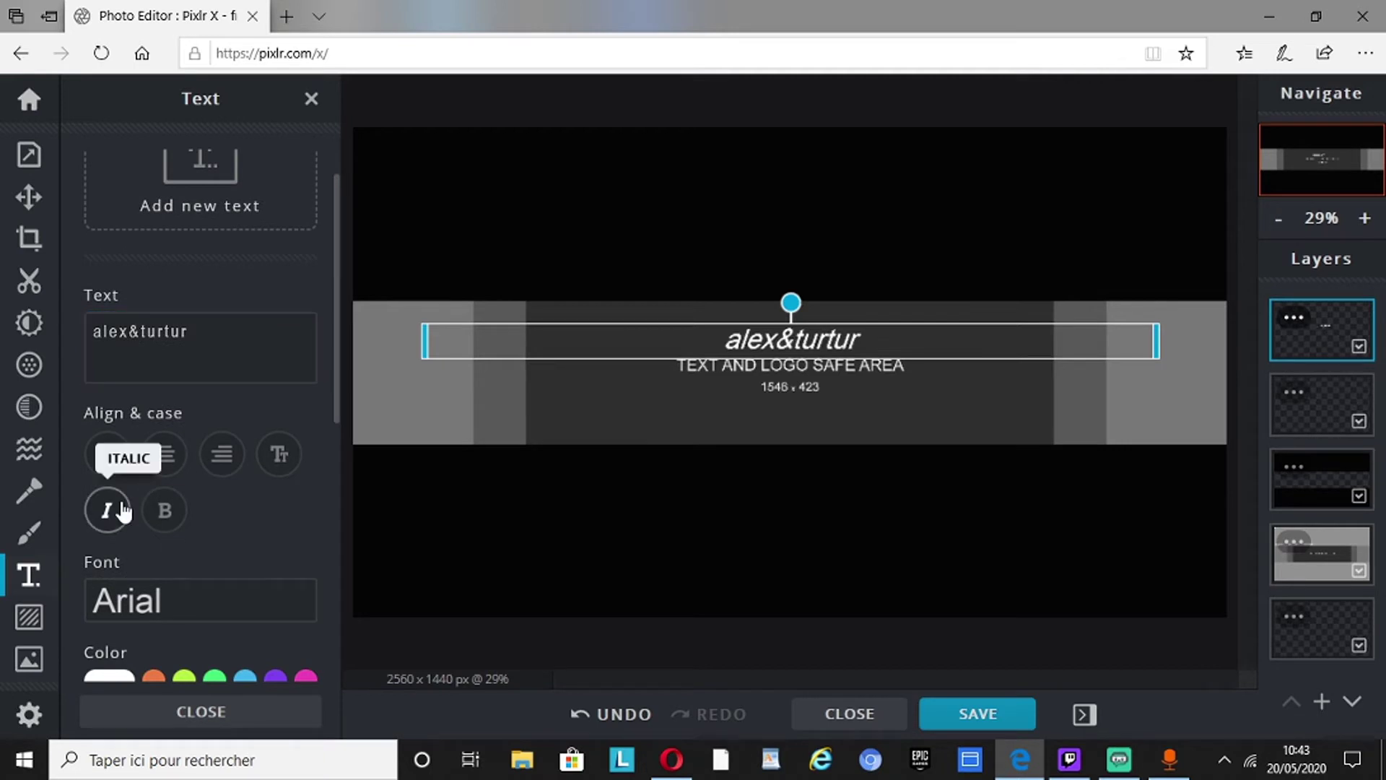
pyautogui.click(123, 511)
pyautogui.click(163, 511)
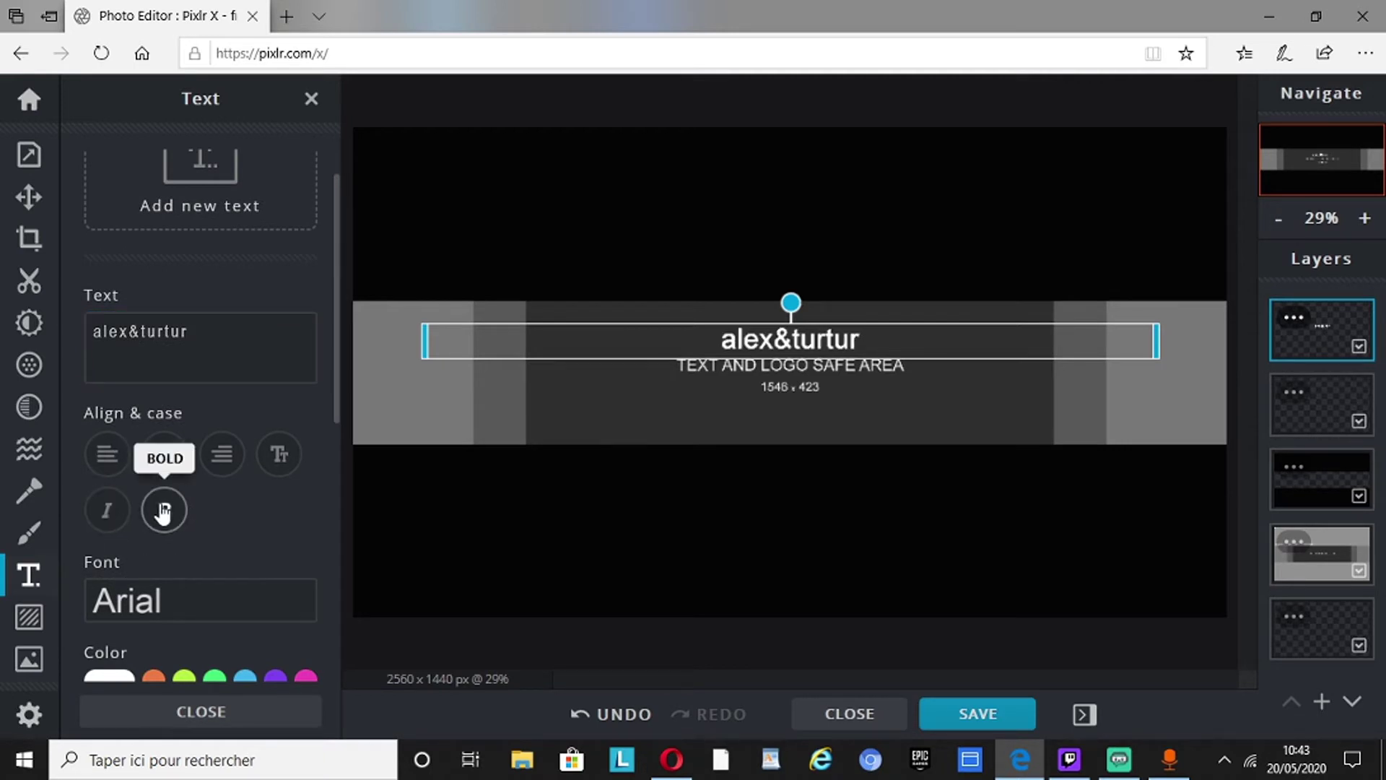
pyautogui.click(164, 511)
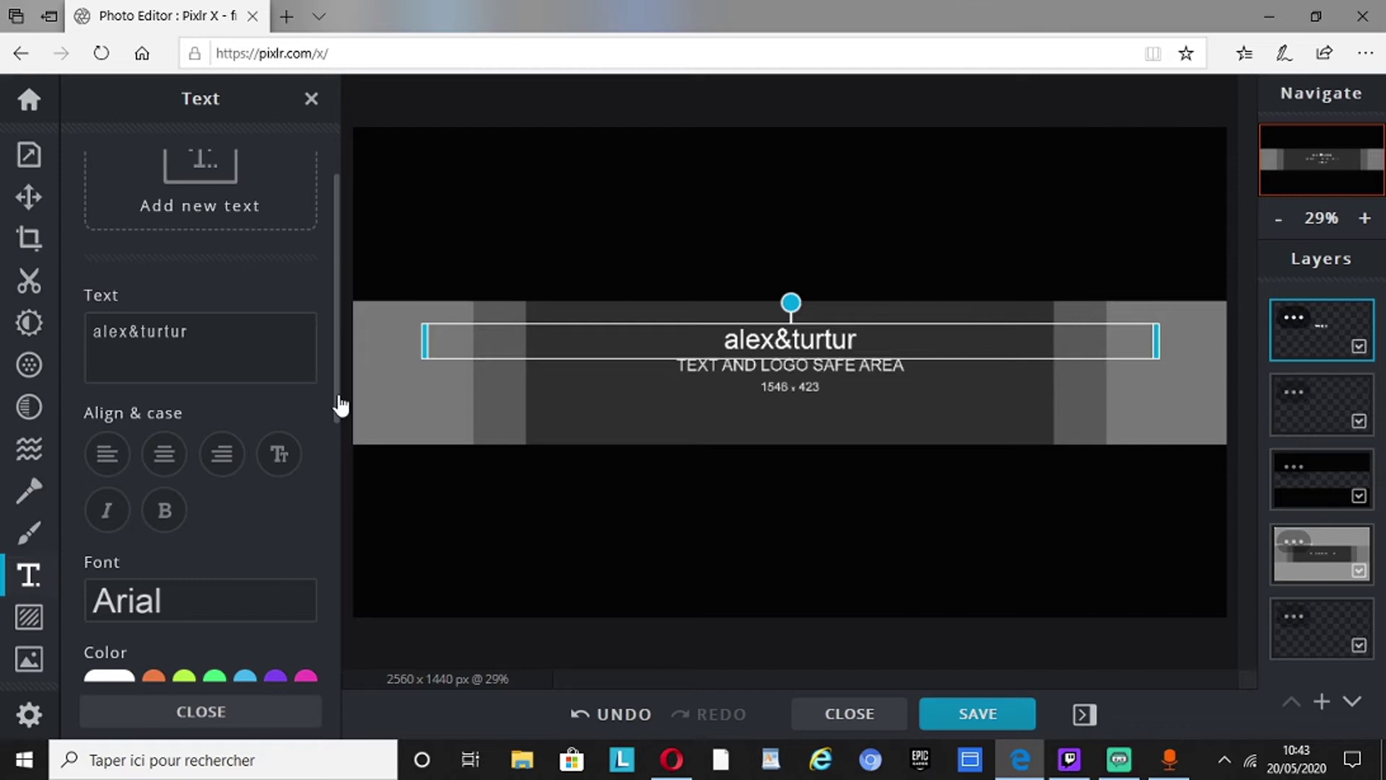
# Step: Change the font of the alex&turtur text to Adios Amigos
pyautogui.moveTo(340, 406); pyautogui.dragTo(340, 471)
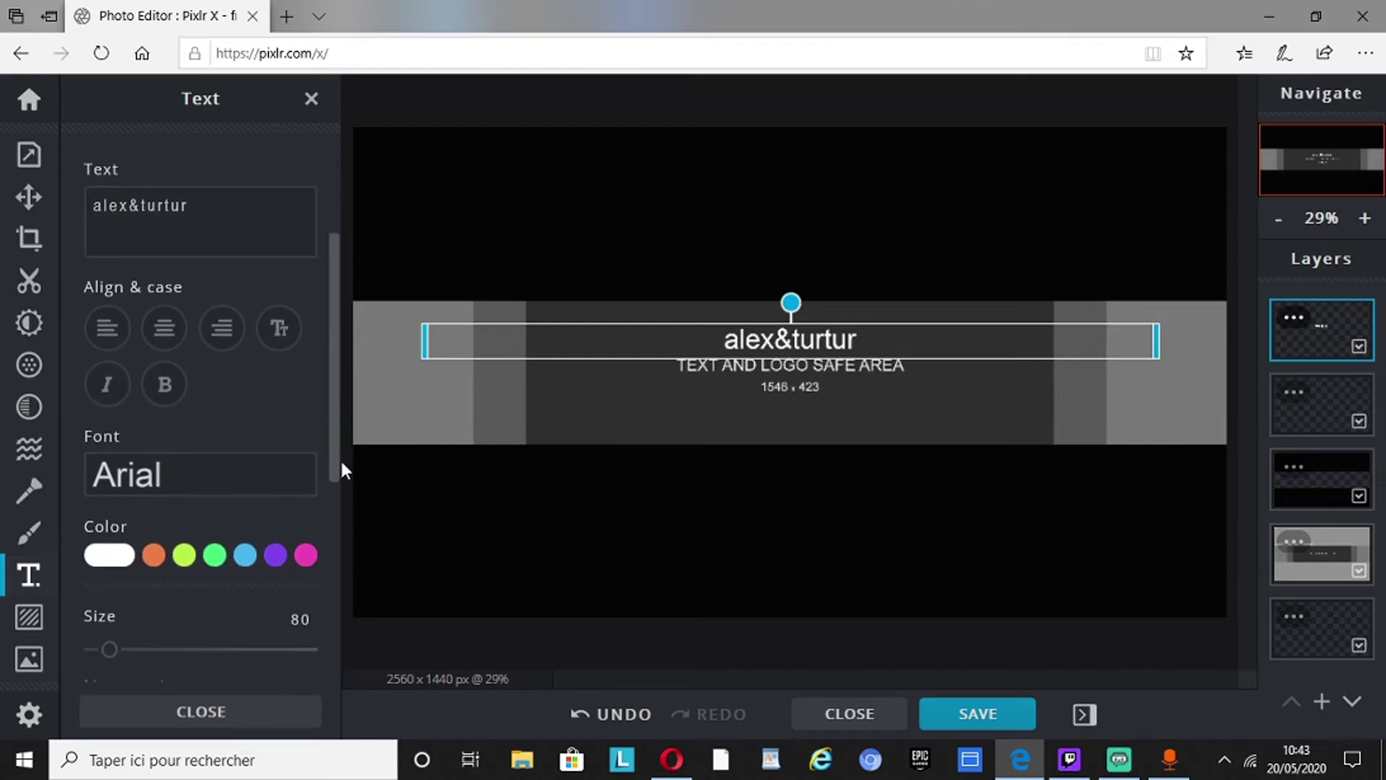
pyautogui.click(267, 470)
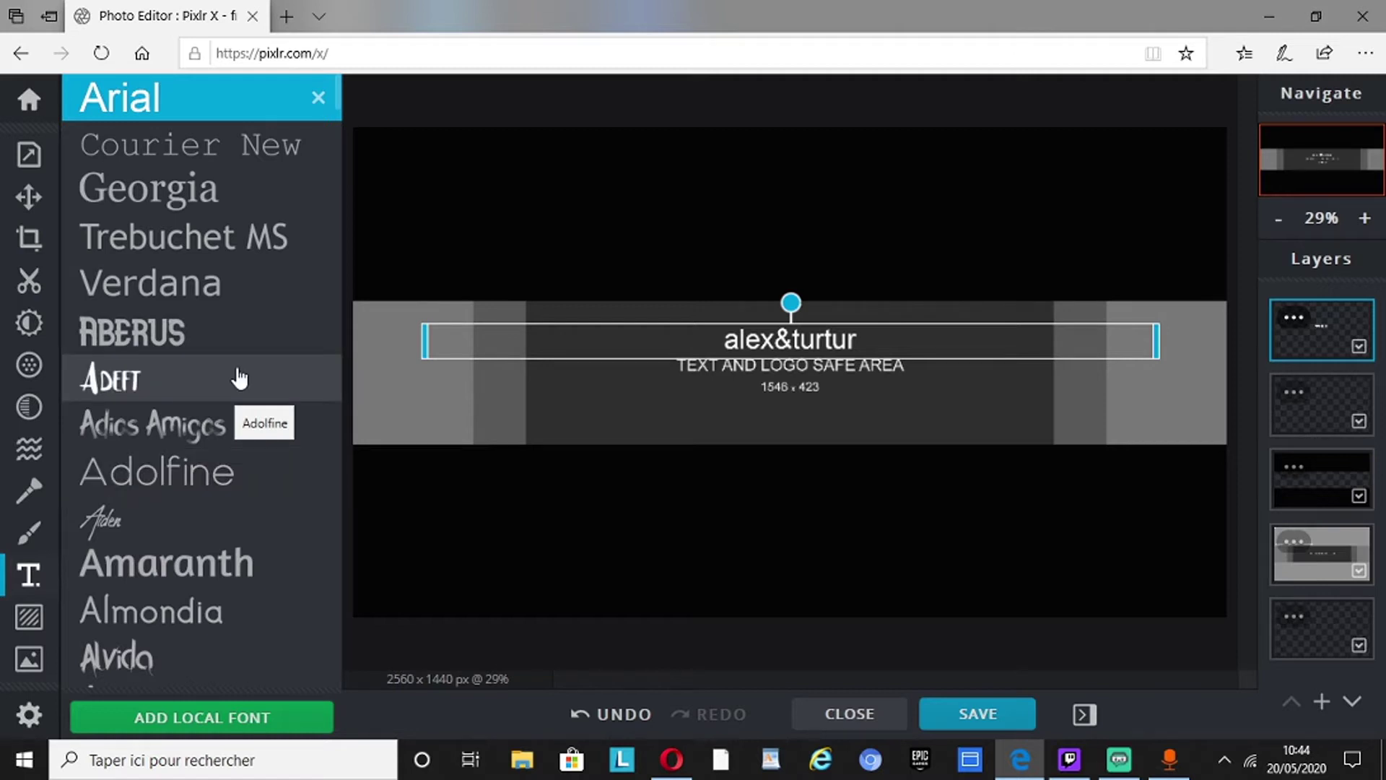
pyautogui.click(162, 426)
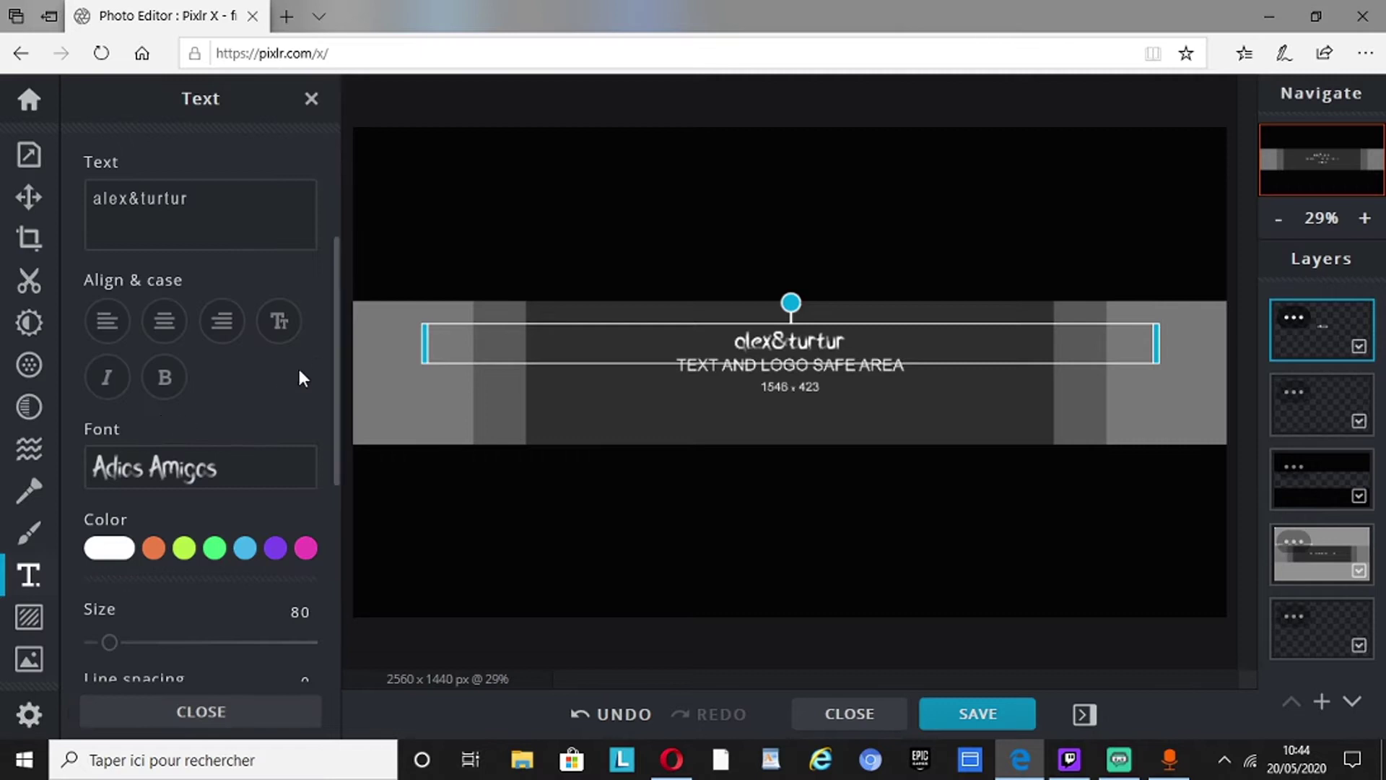
# Step: Color the banner text red #E40B0B and enlarge it to size 168
pyautogui.moveTo(336, 365); pyautogui.dragTo(335, 434)
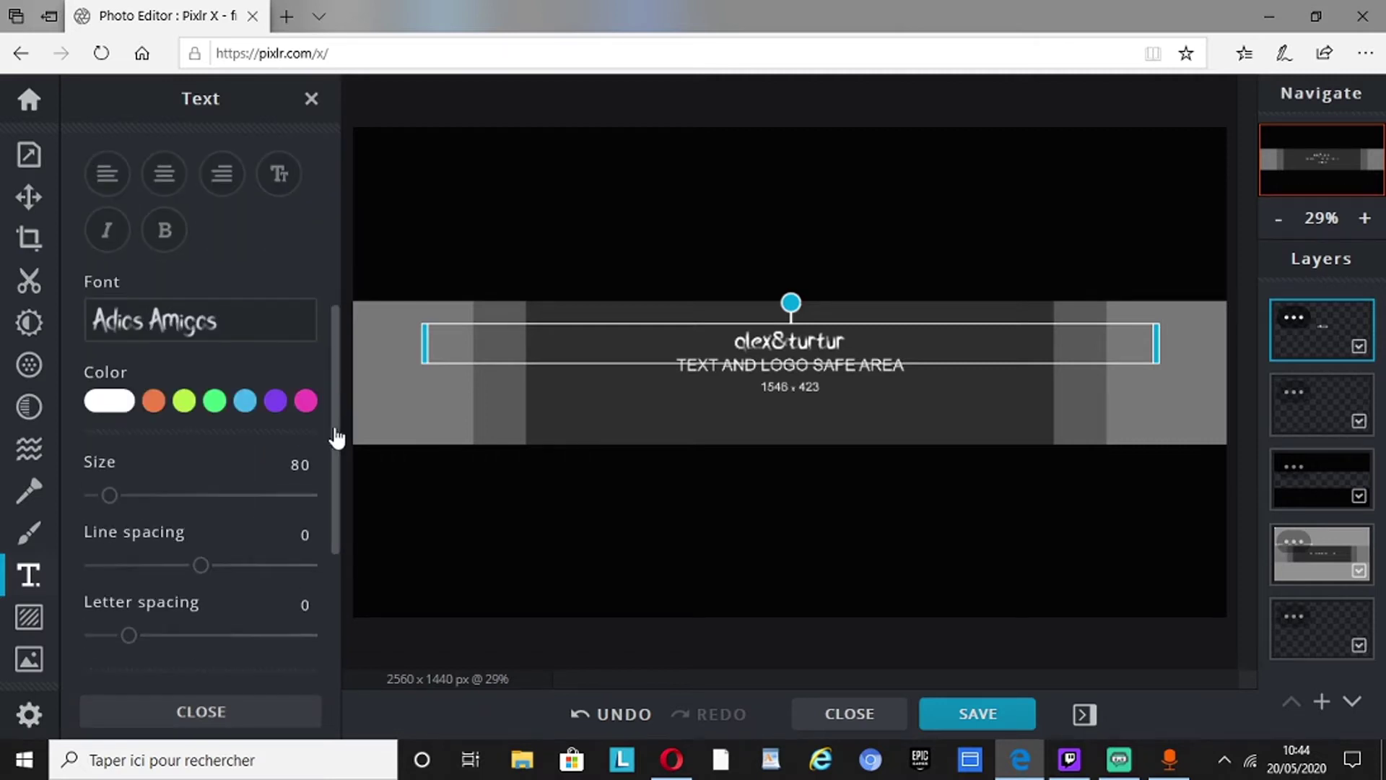
pyautogui.click(108, 402)
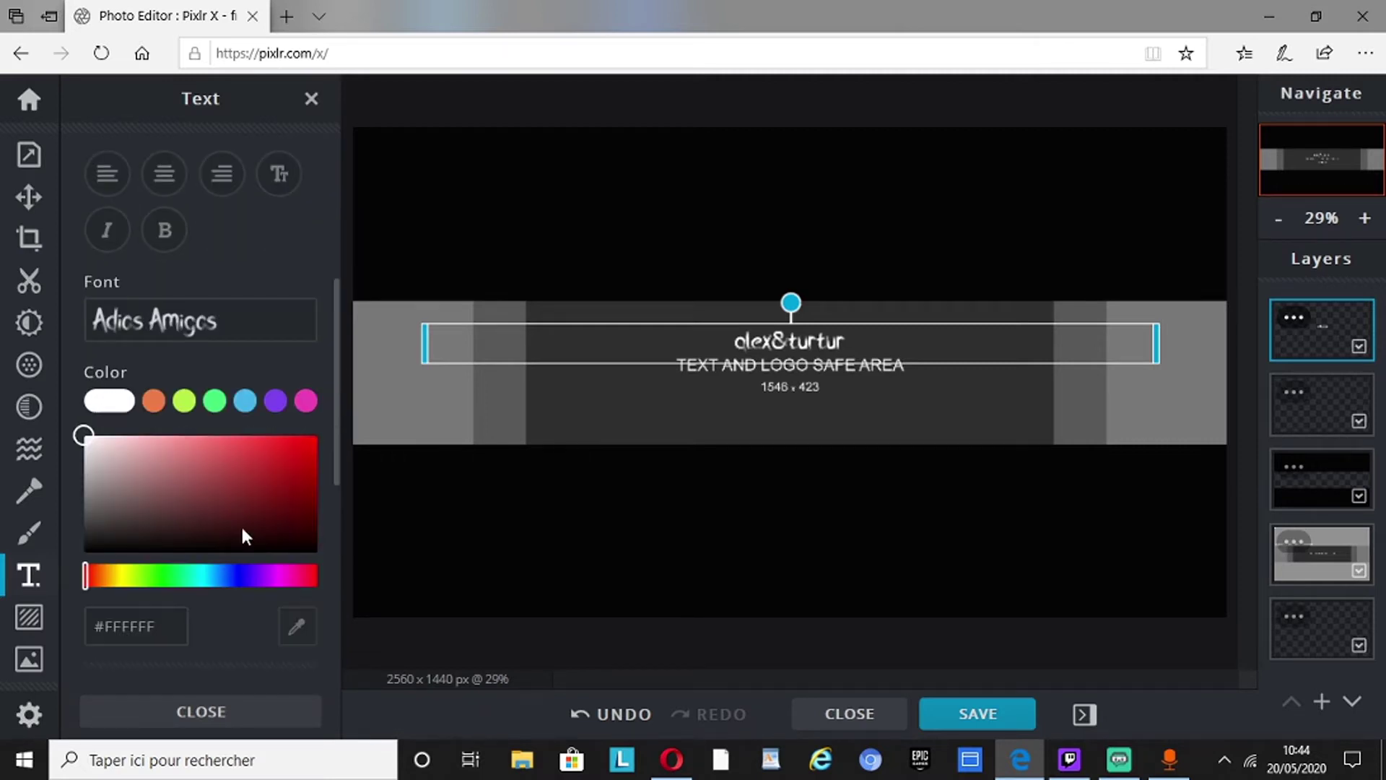
pyautogui.click(305, 447)
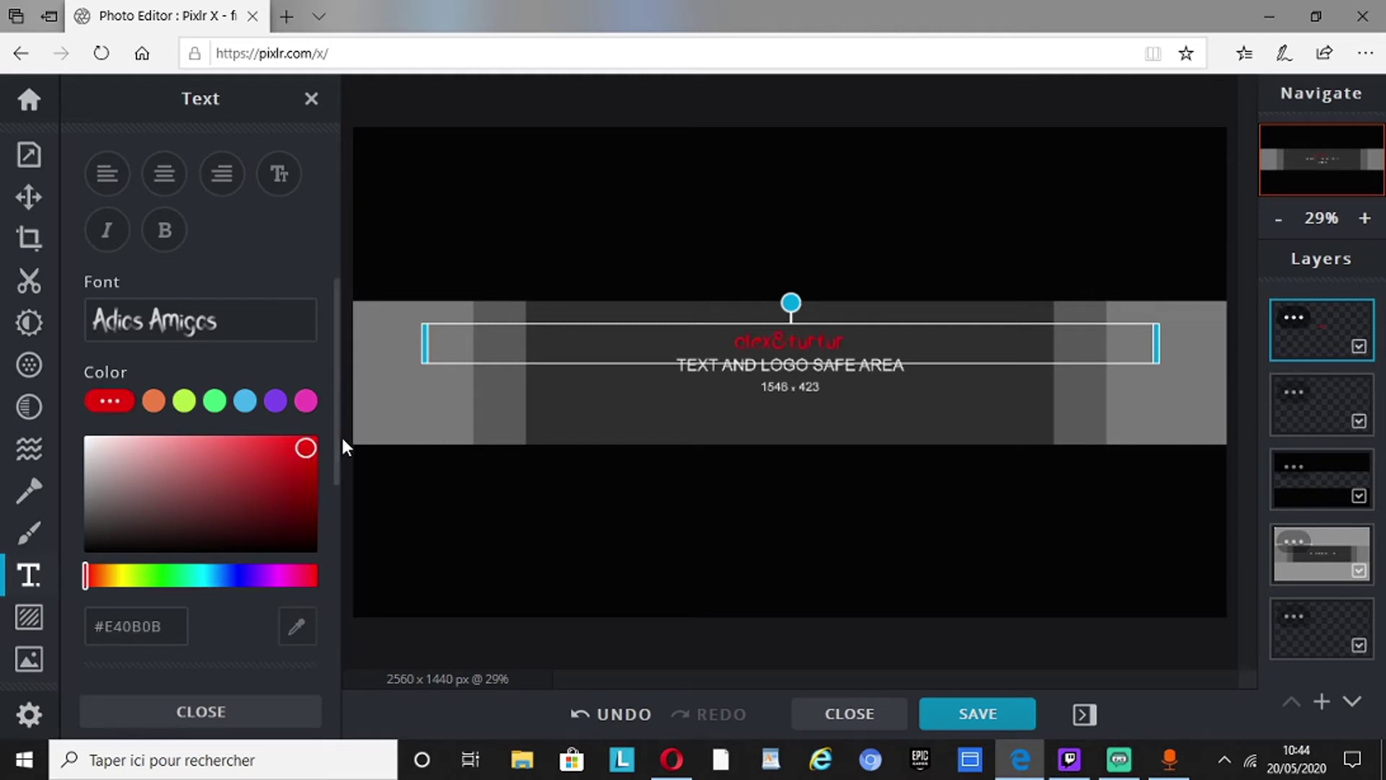
pyautogui.scroll(-5, 334, 469)
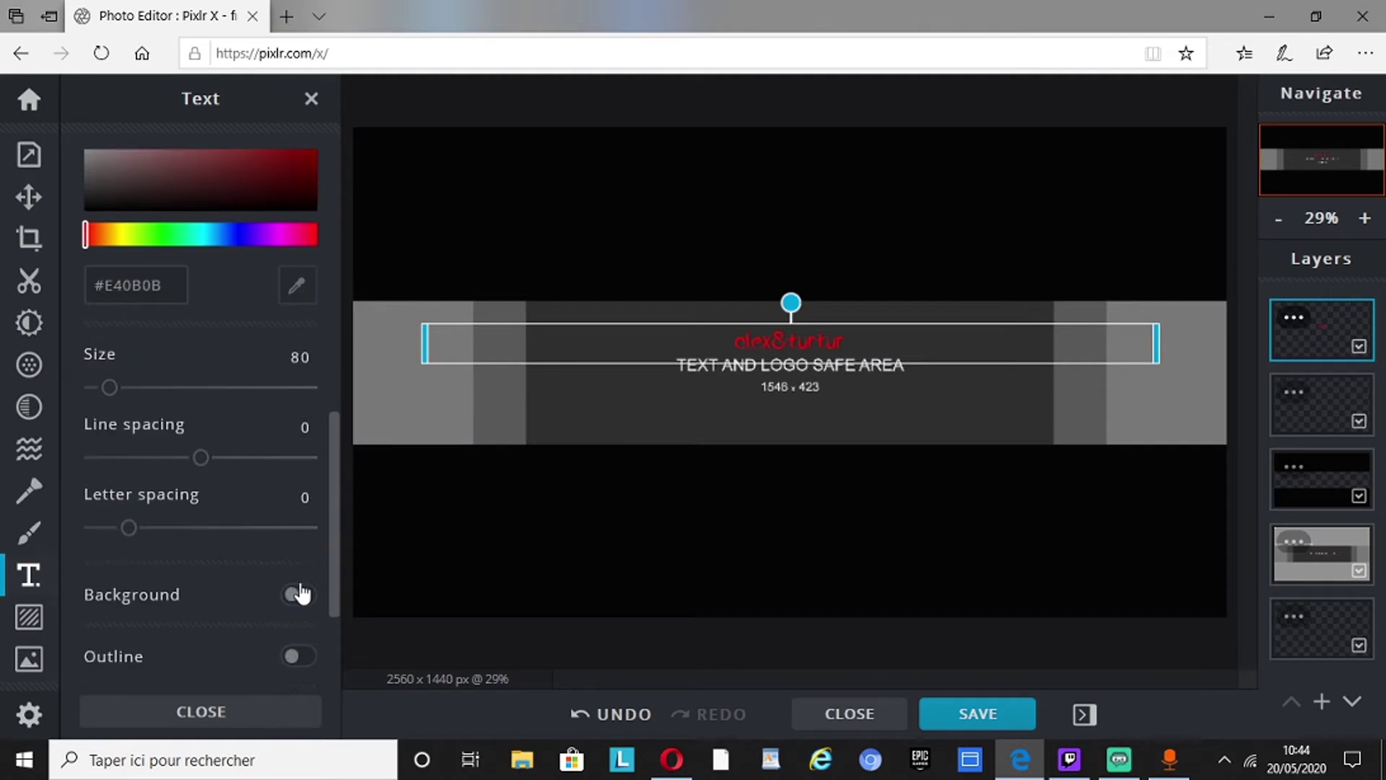
pyautogui.moveTo(111, 383); pyautogui.dragTo(128, 360)
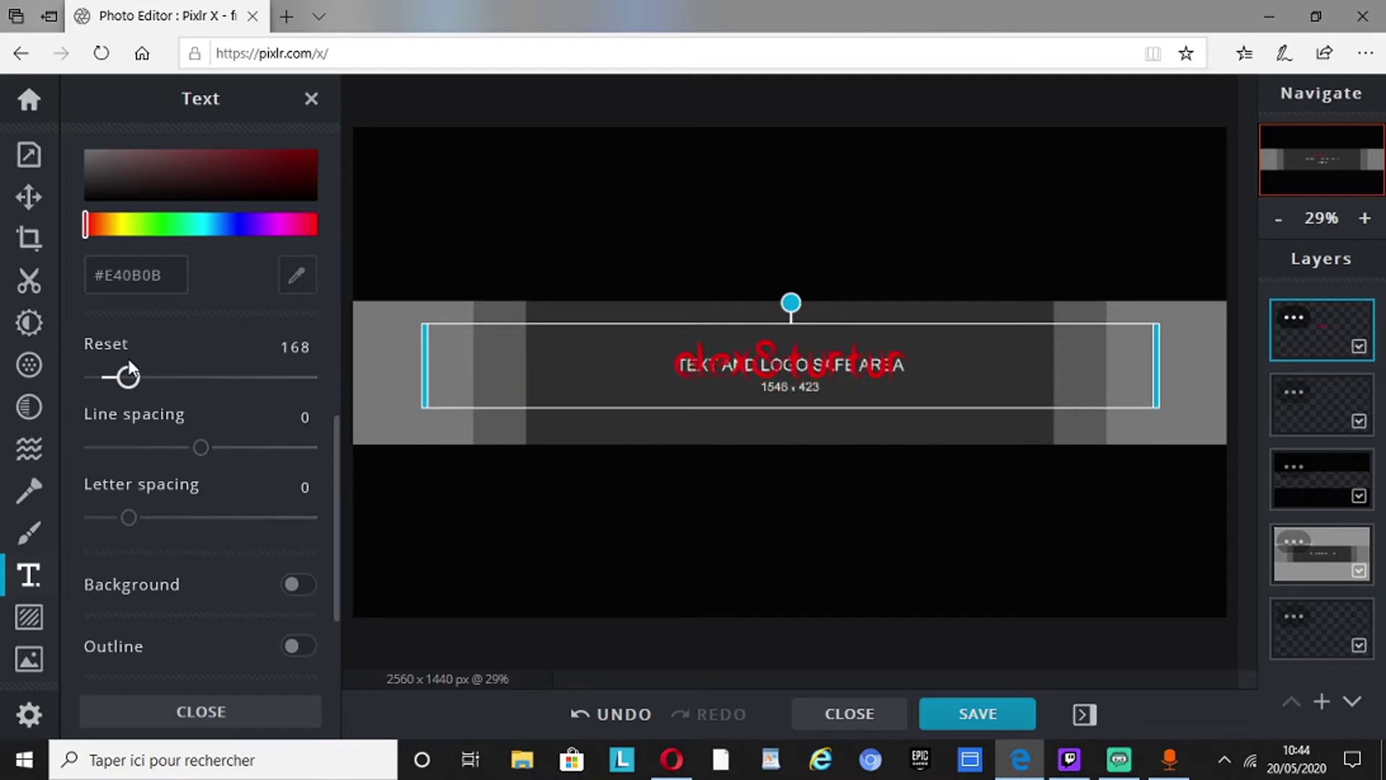
# Step: Try a full background behind the banner text and turn it off again
pyautogui.moveTo(334, 433); pyautogui.dragTo(334, 547)
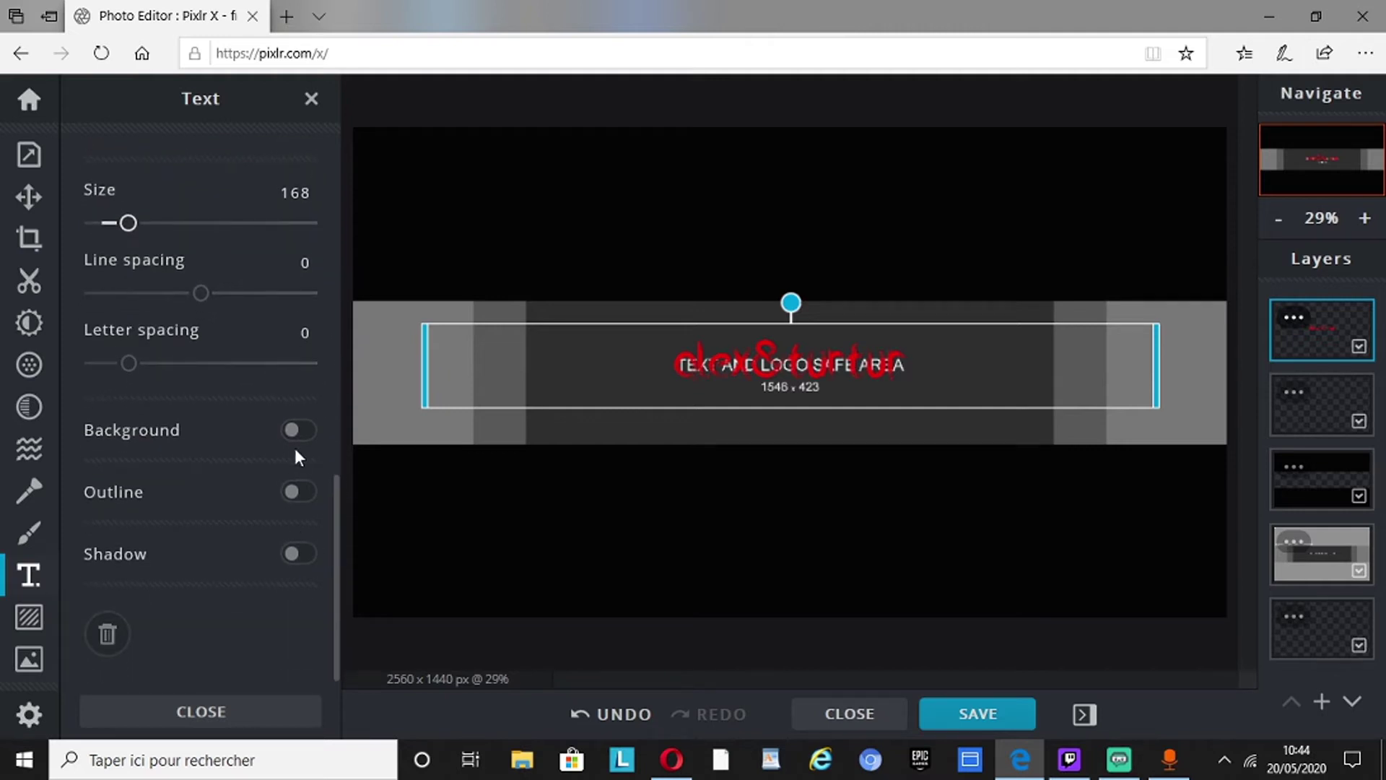
pyautogui.click(289, 436)
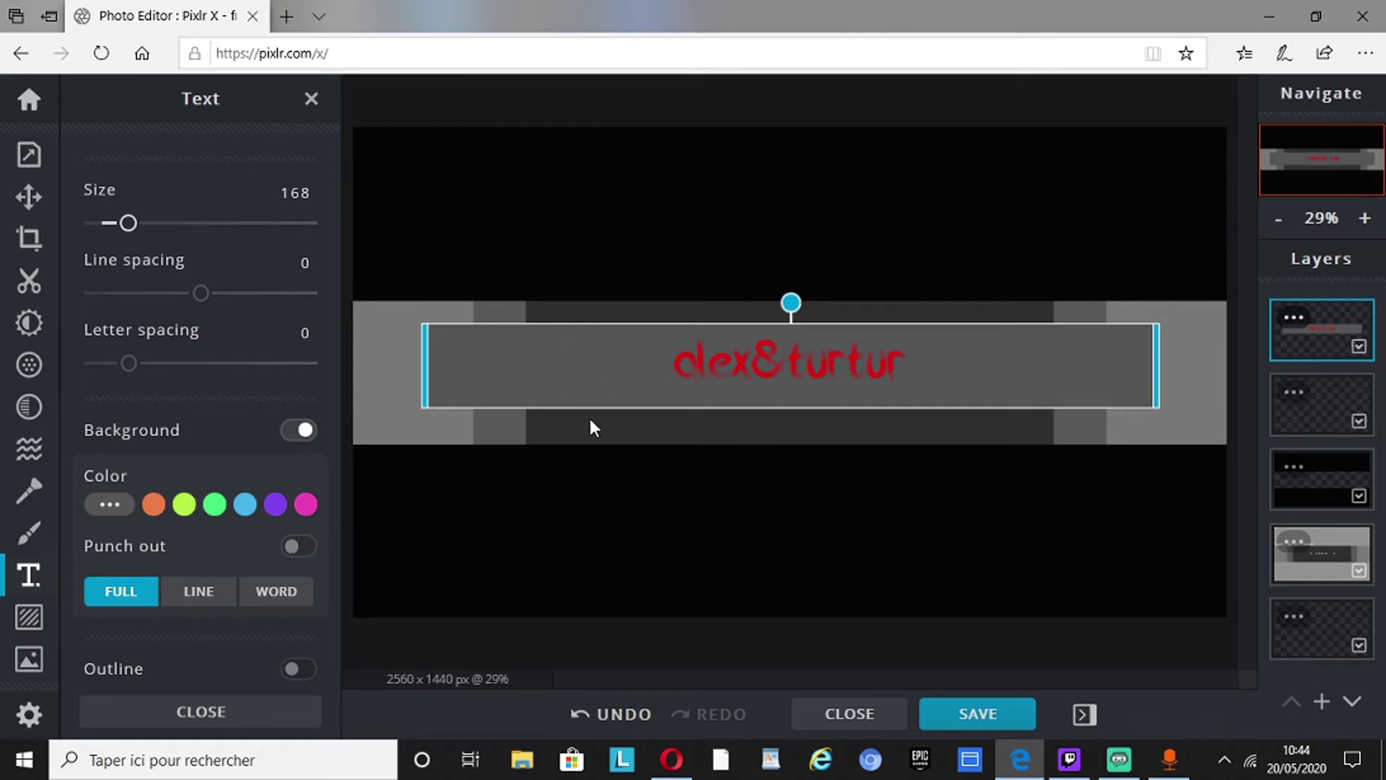
pyautogui.click(300, 432)
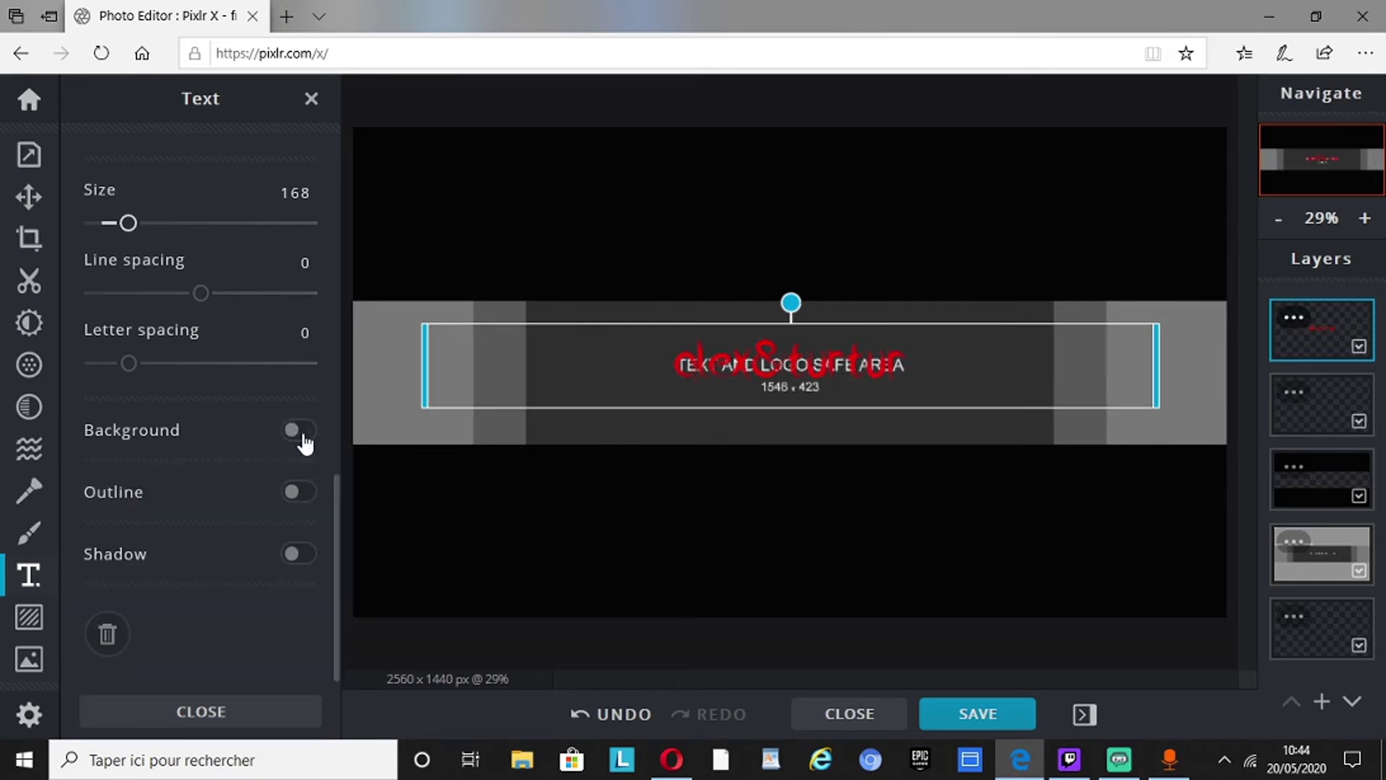
# Step: Give the banner text a near-black #0B0A0A outline of size 3
pyautogui.click(297, 493)
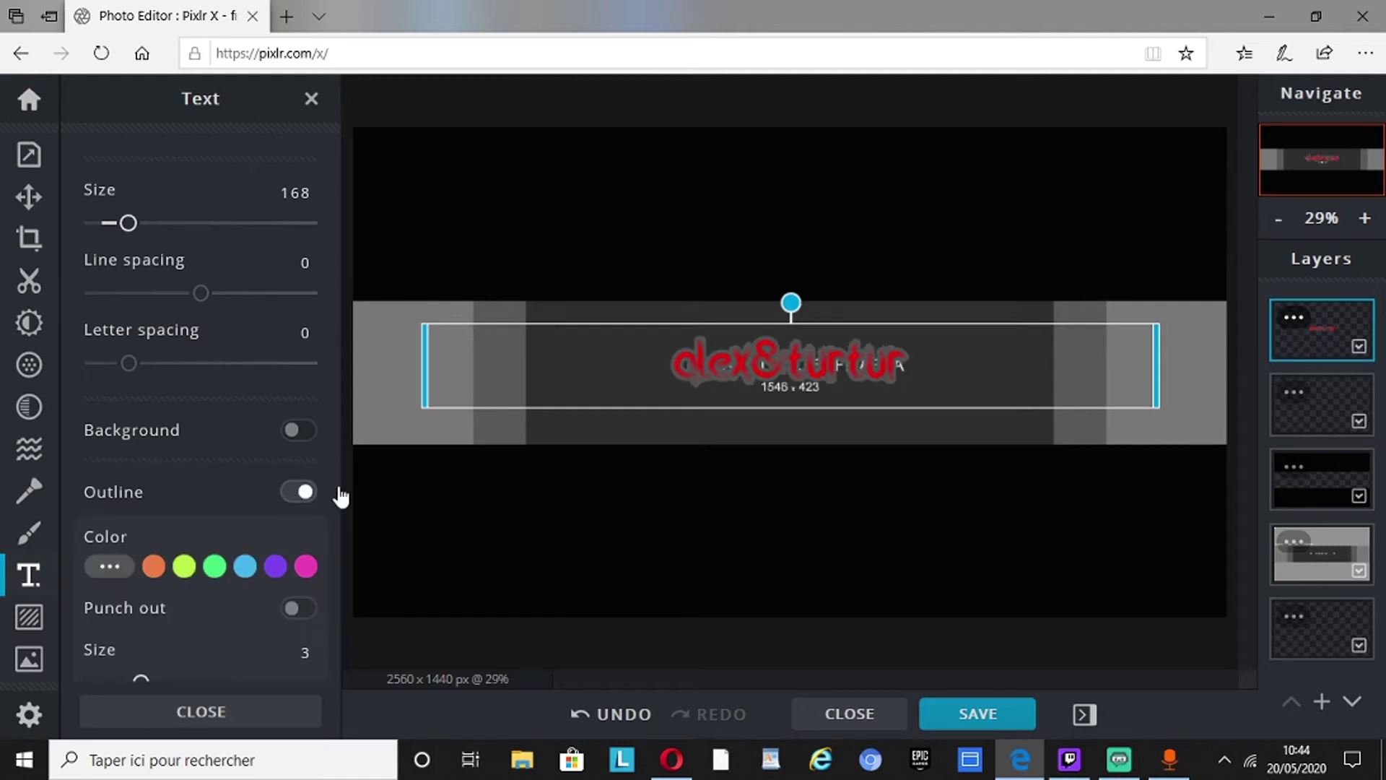
pyautogui.moveTo(338, 497); pyautogui.dragTo(337, 526)
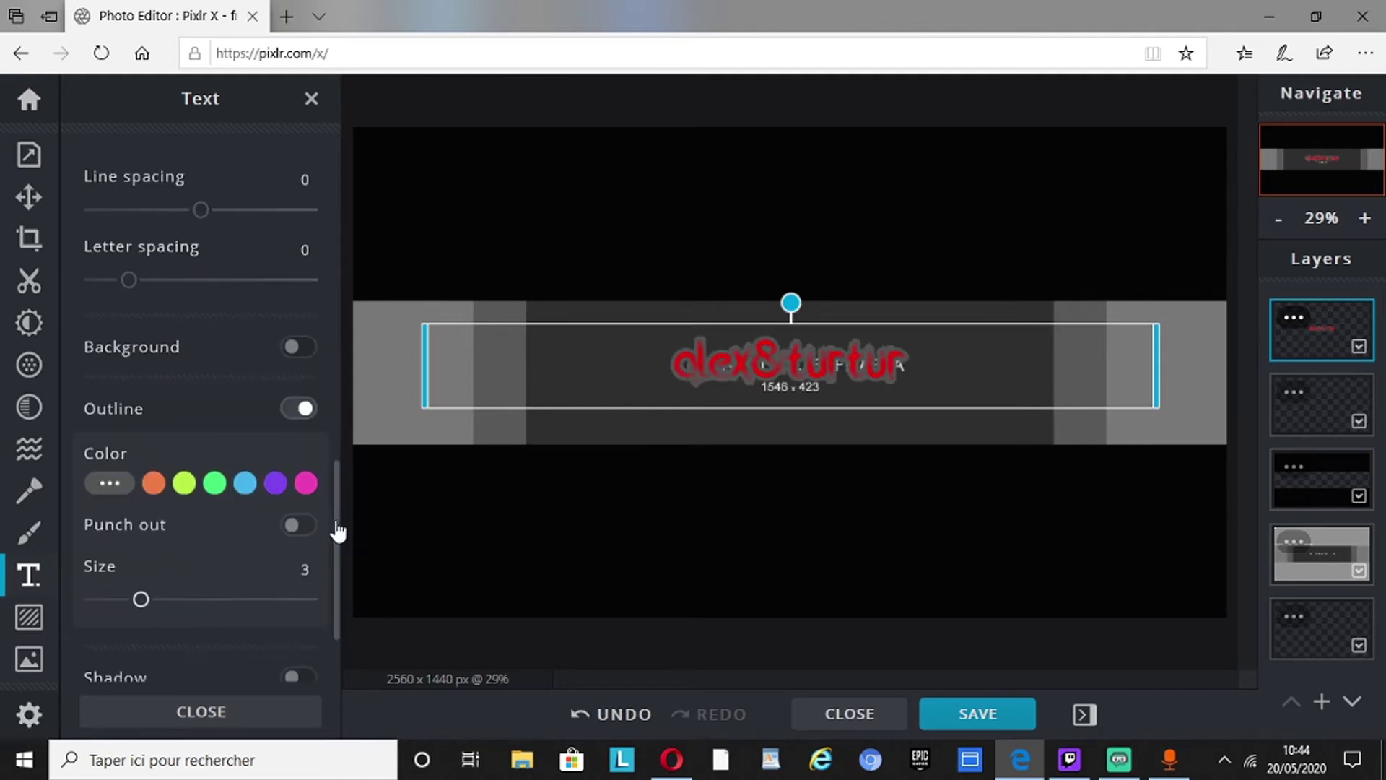
pyautogui.click(105, 484)
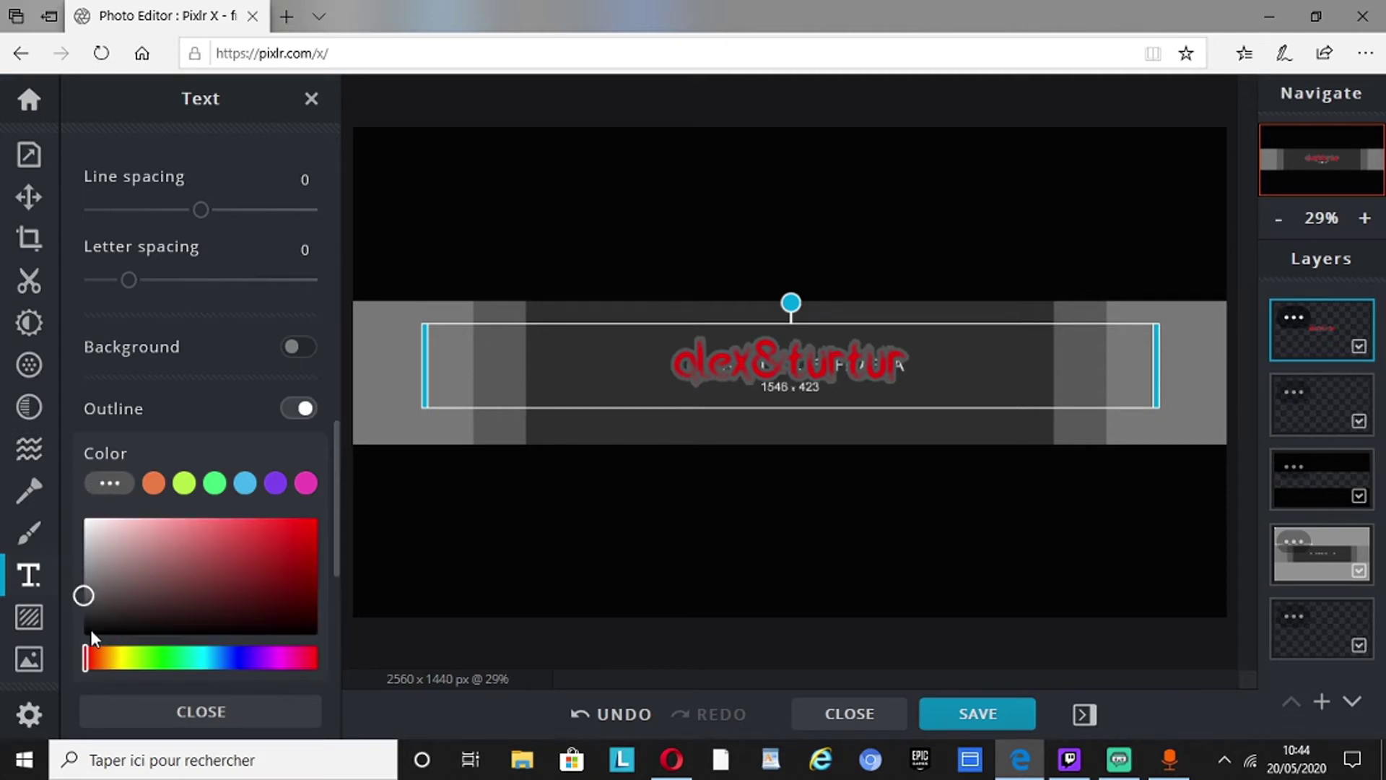
pyautogui.click(89, 629)
pyautogui.moveTo(337, 517); pyautogui.dragTo(324, 582)
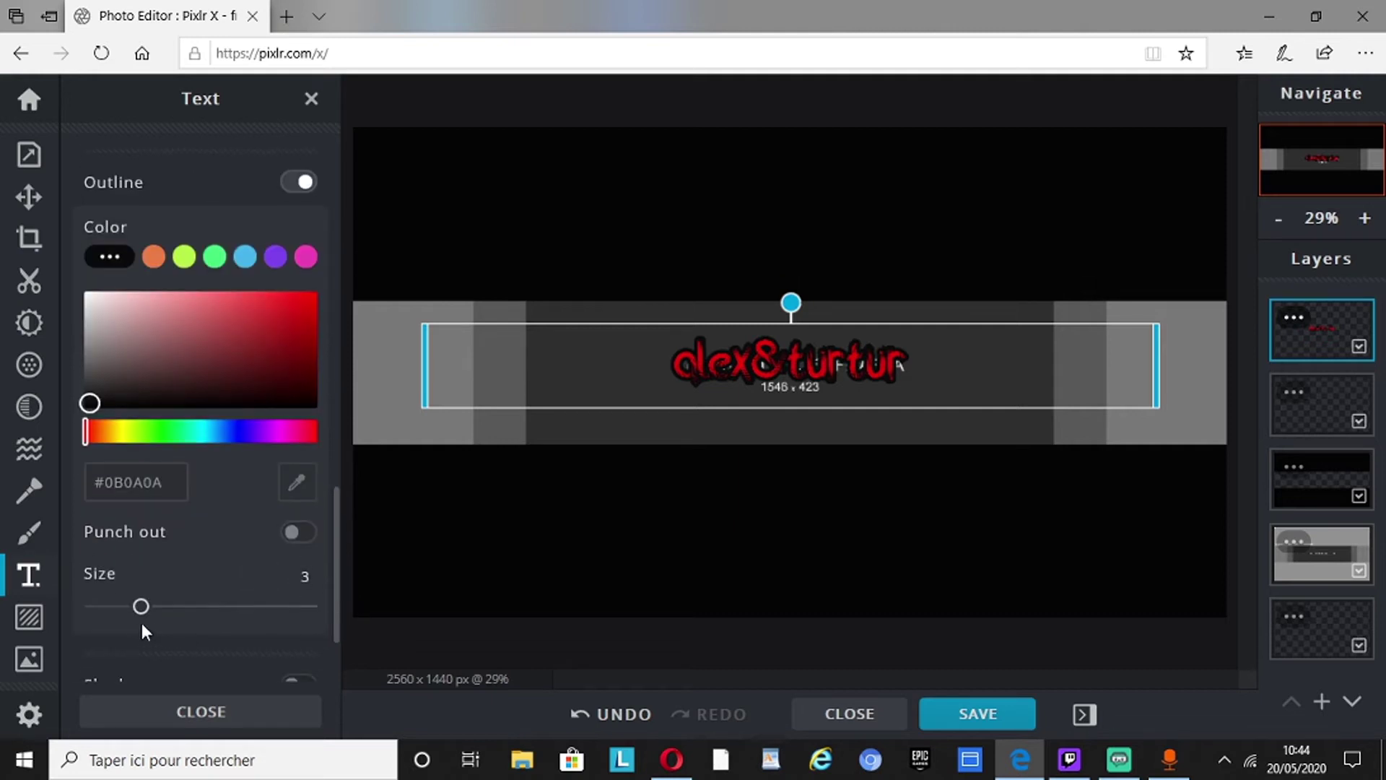
pyautogui.moveTo(141, 607)
pyautogui.mouseDown()
pyautogui.moveTo(92, 607)
pyautogui.moveTo(329, 590)
pyautogui.moveTo(138, 591)
pyautogui.mouseUp()
# Step: Move the channel name slightly lower in the middle band and reduce its size to 131
pyautogui.moveTo(857, 361); pyautogui.dragTo(857, 377)
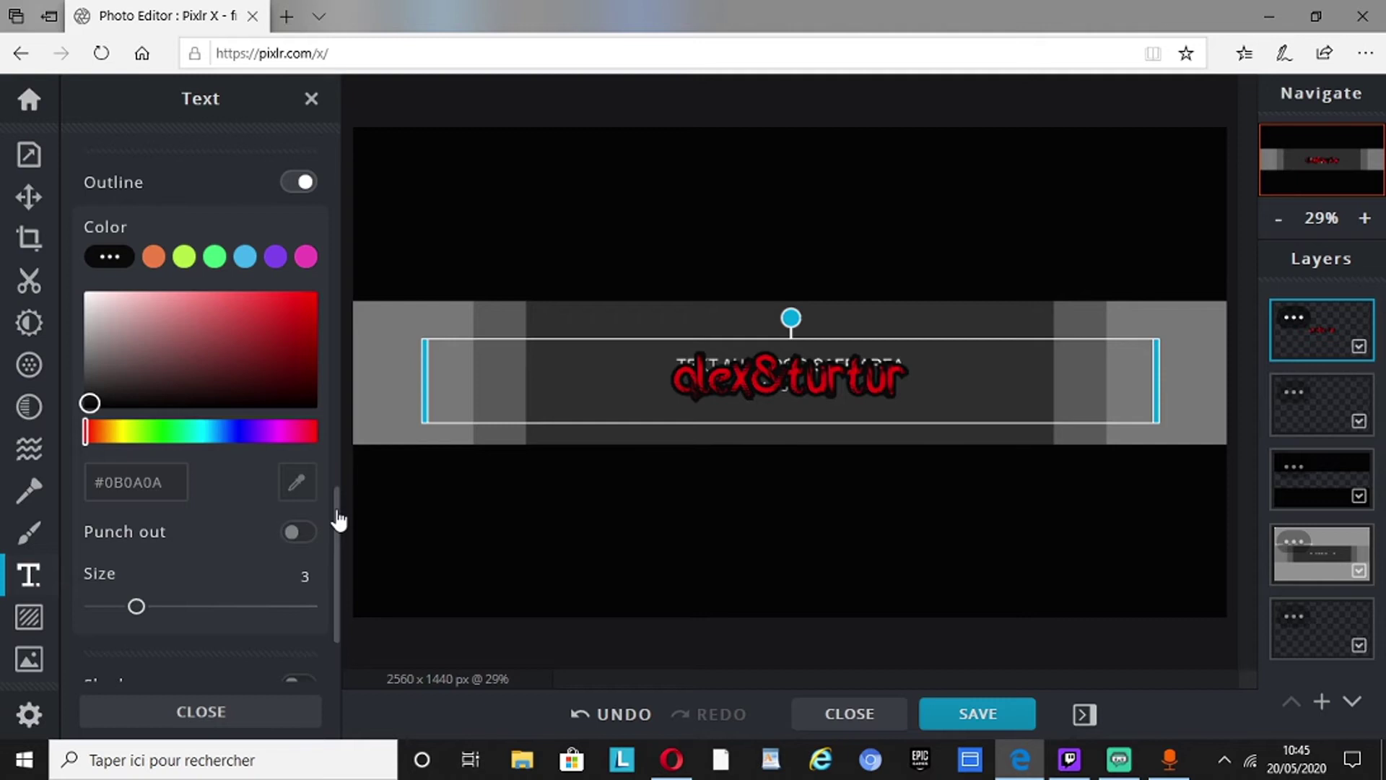
pyautogui.moveTo(338, 519); pyautogui.dragTo(352, 345)
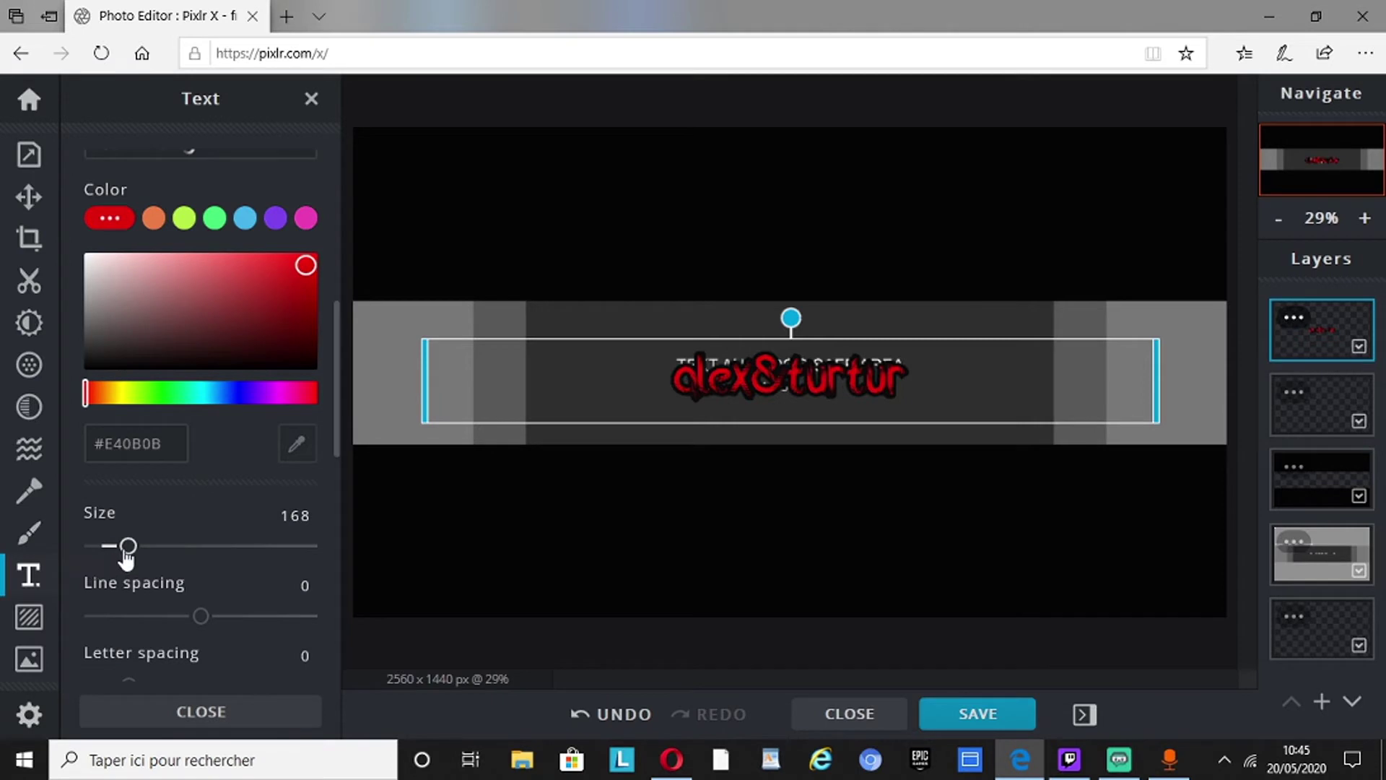
pyautogui.moveTo(127, 547); pyautogui.dragTo(118, 548)
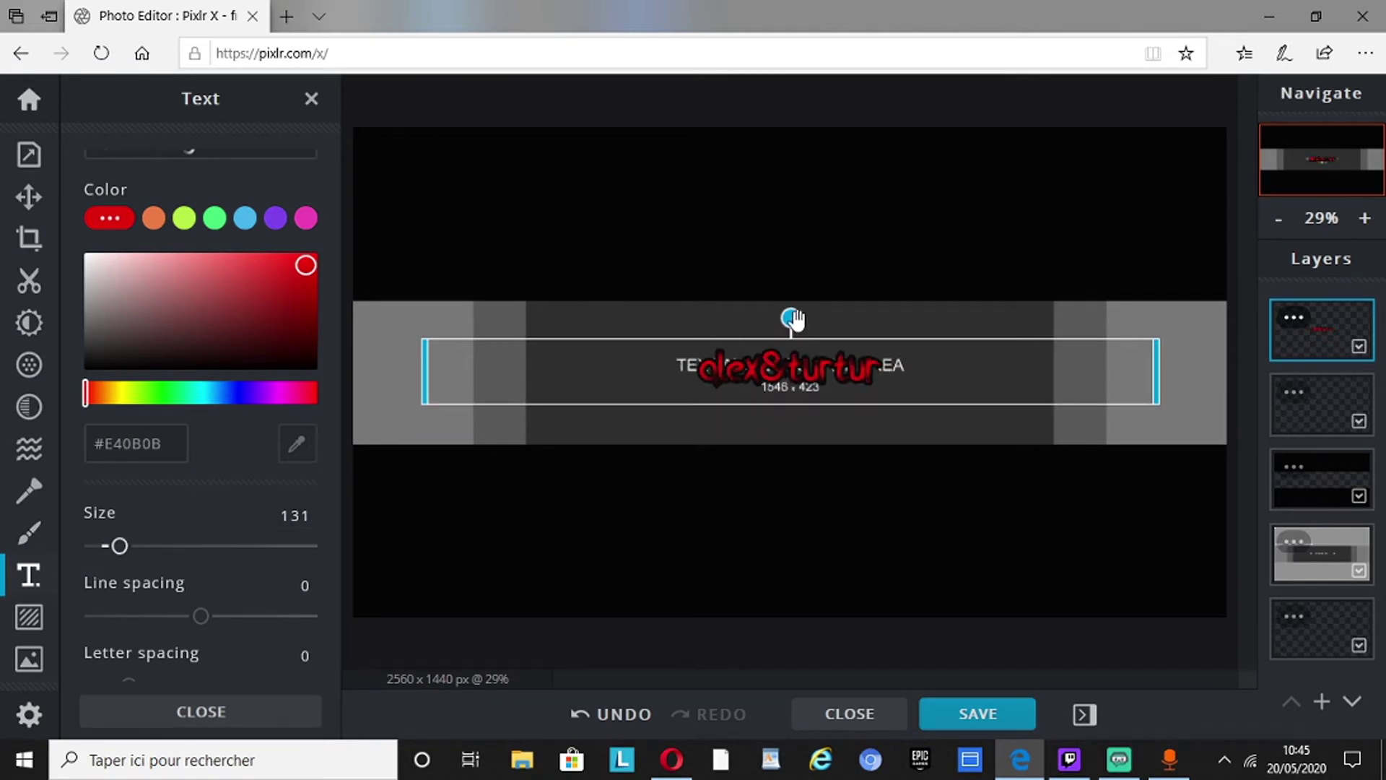
# Step: Tilt the channel name slightly clockwise over the safe area and deselect it
pyautogui.moveTo(794, 317); pyautogui.dragTo(777, 363)
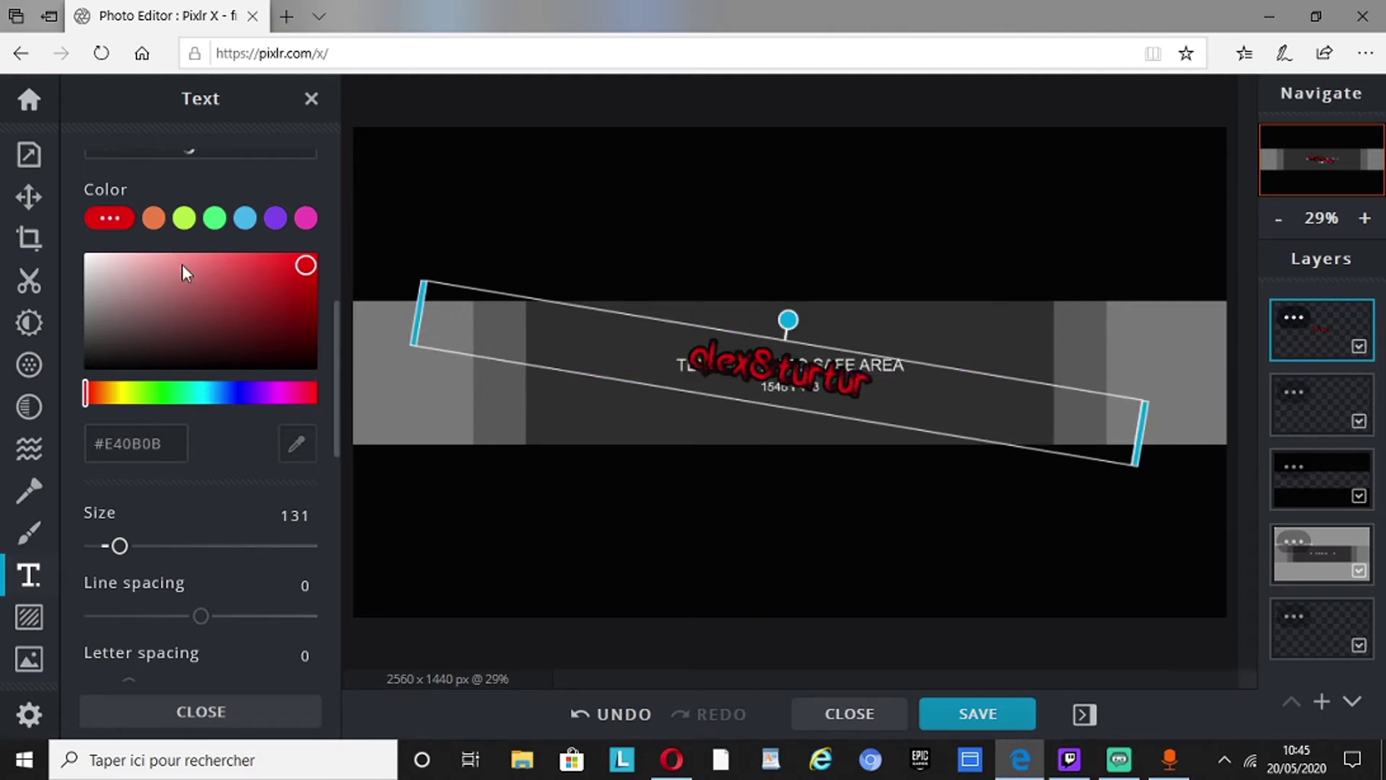
pyautogui.moveTo(337, 345); pyautogui.dragTo(331, 303)
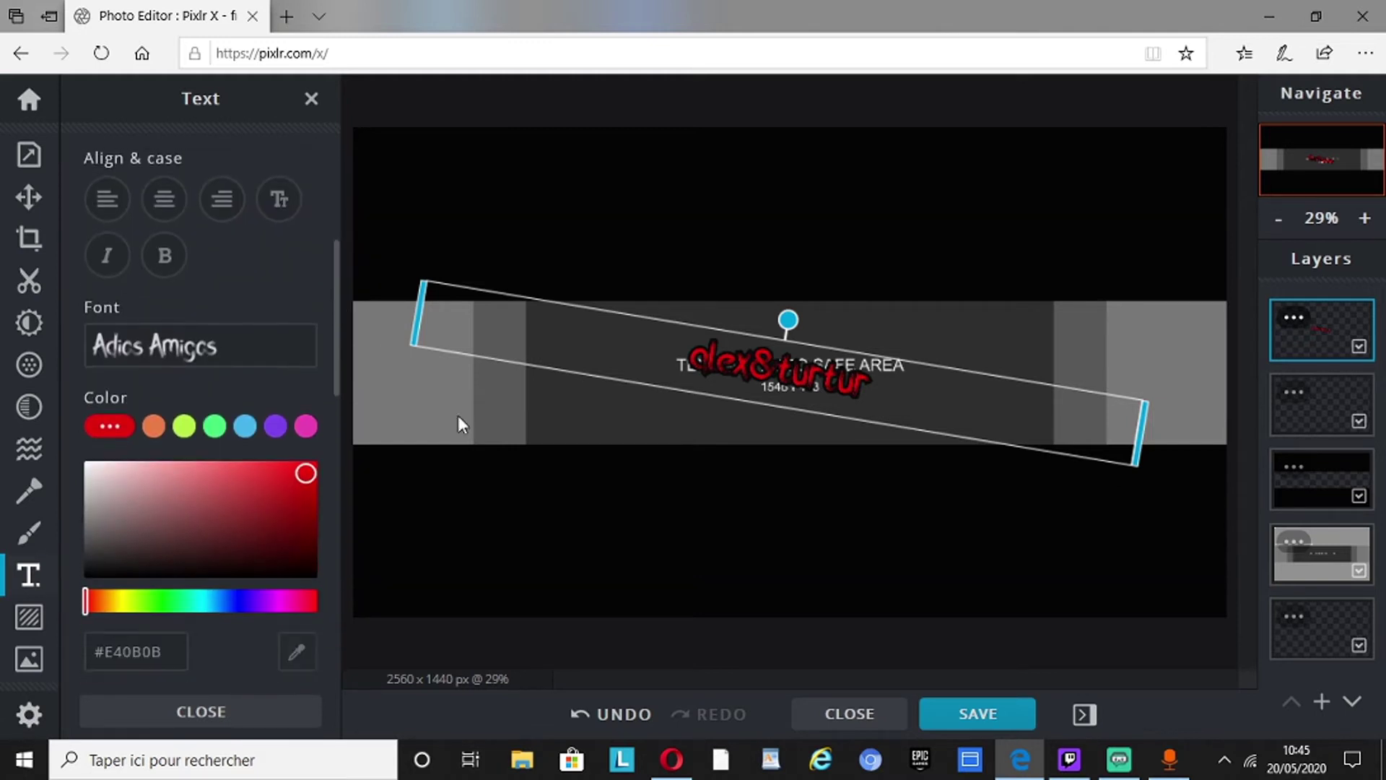
pyautogui.click(645, 538)
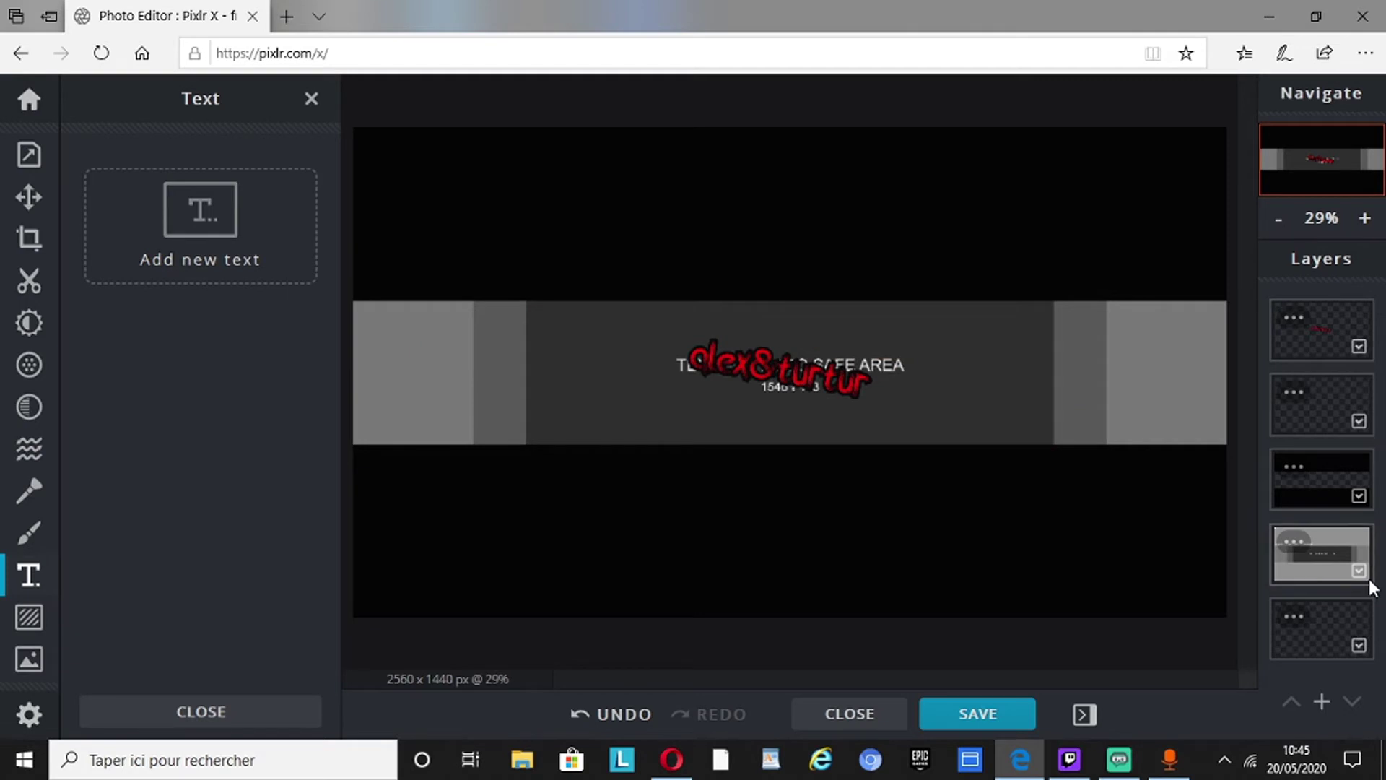
# Step: Dismiss the new layer choice and look up a logo image on Google in a new browser tab
pyautogui.click(1322, 702)
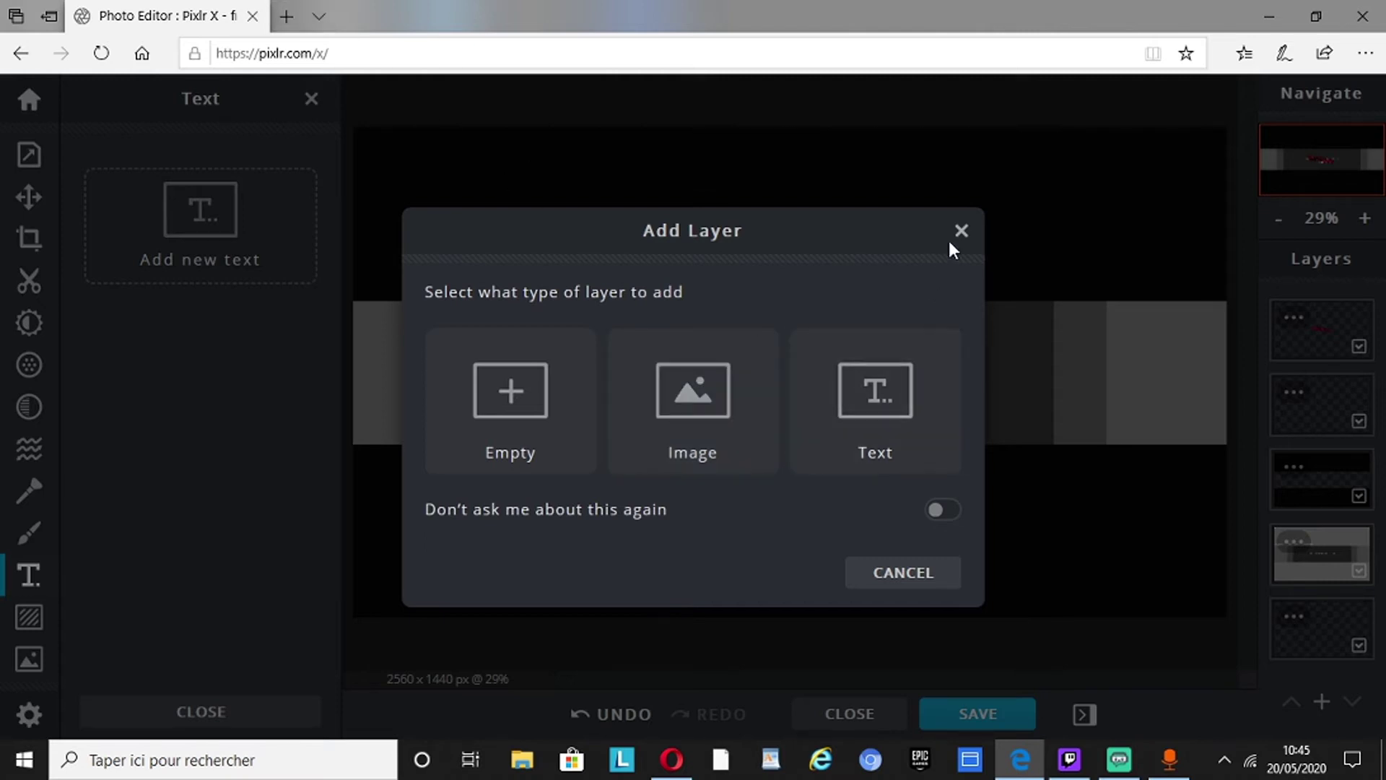
pyautogui.click(972, 227)
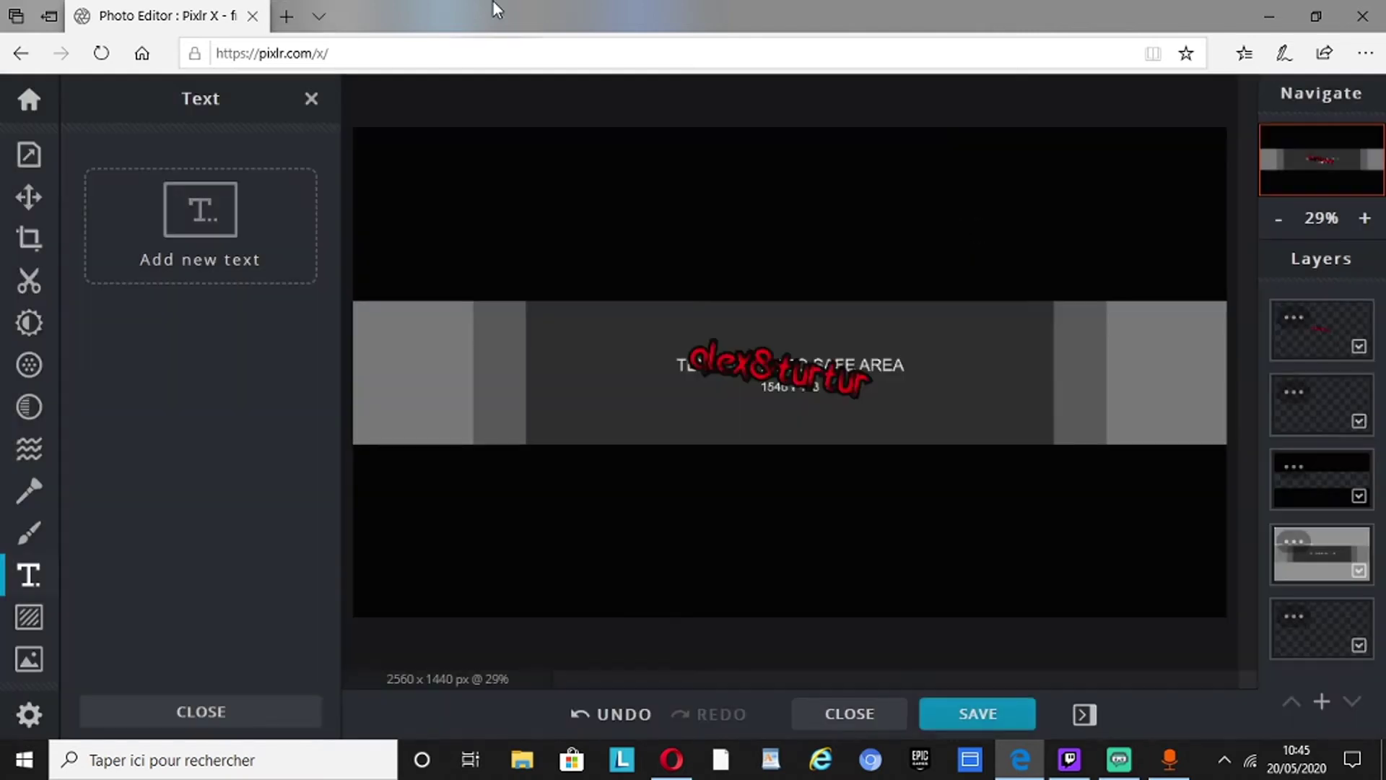
pyautogui.click(286, 16)
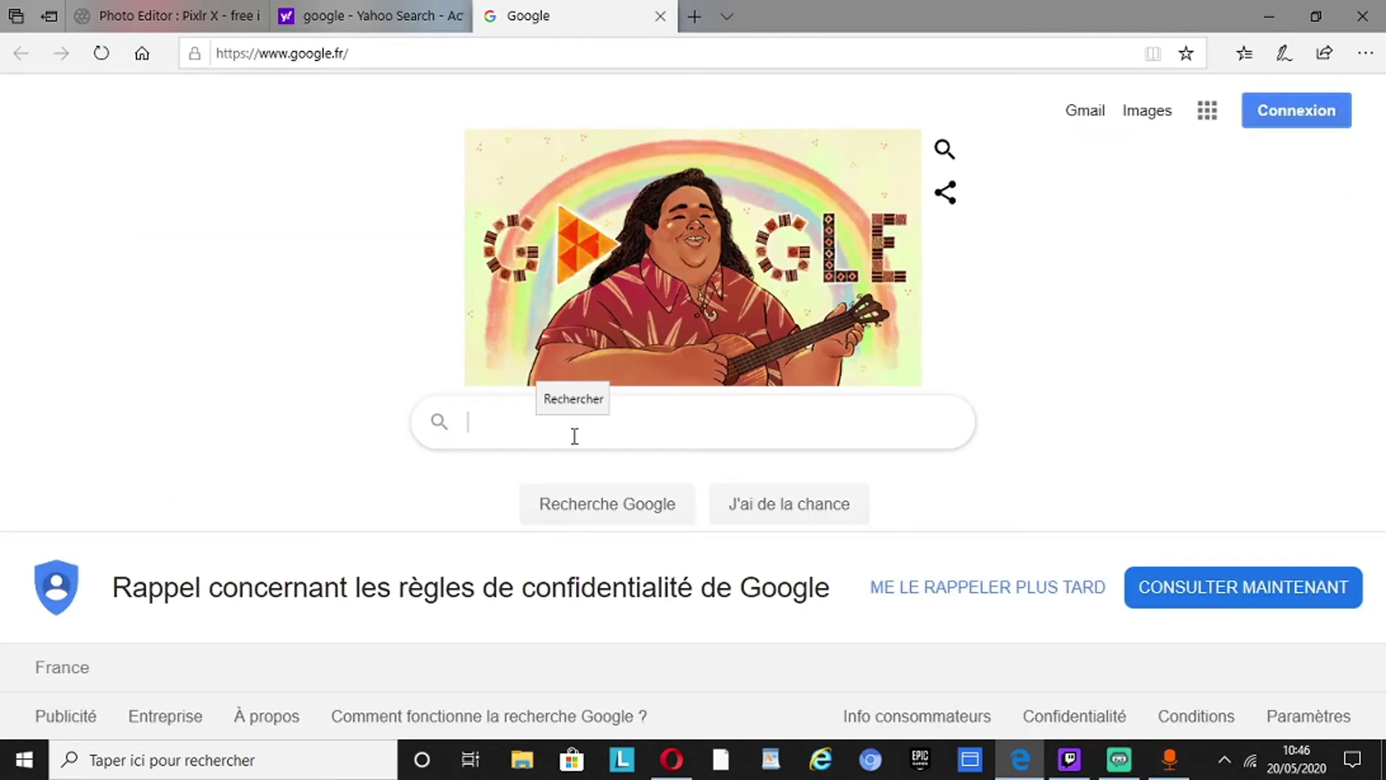
pyautogui.write('lo')
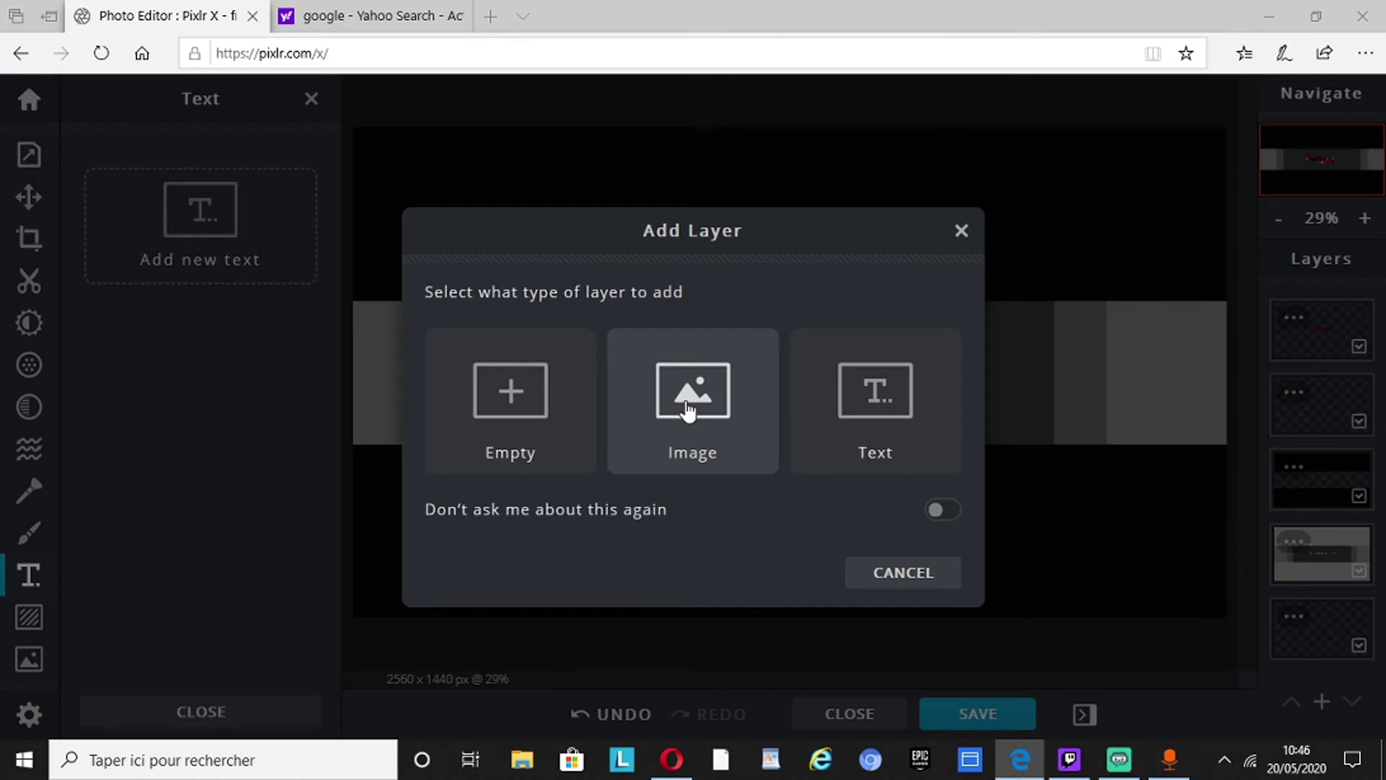
# Step: Add the Snapchat logo picture as an image layer and enlarge it to 1142 × 634 px
pyautogui.click(688, 410)
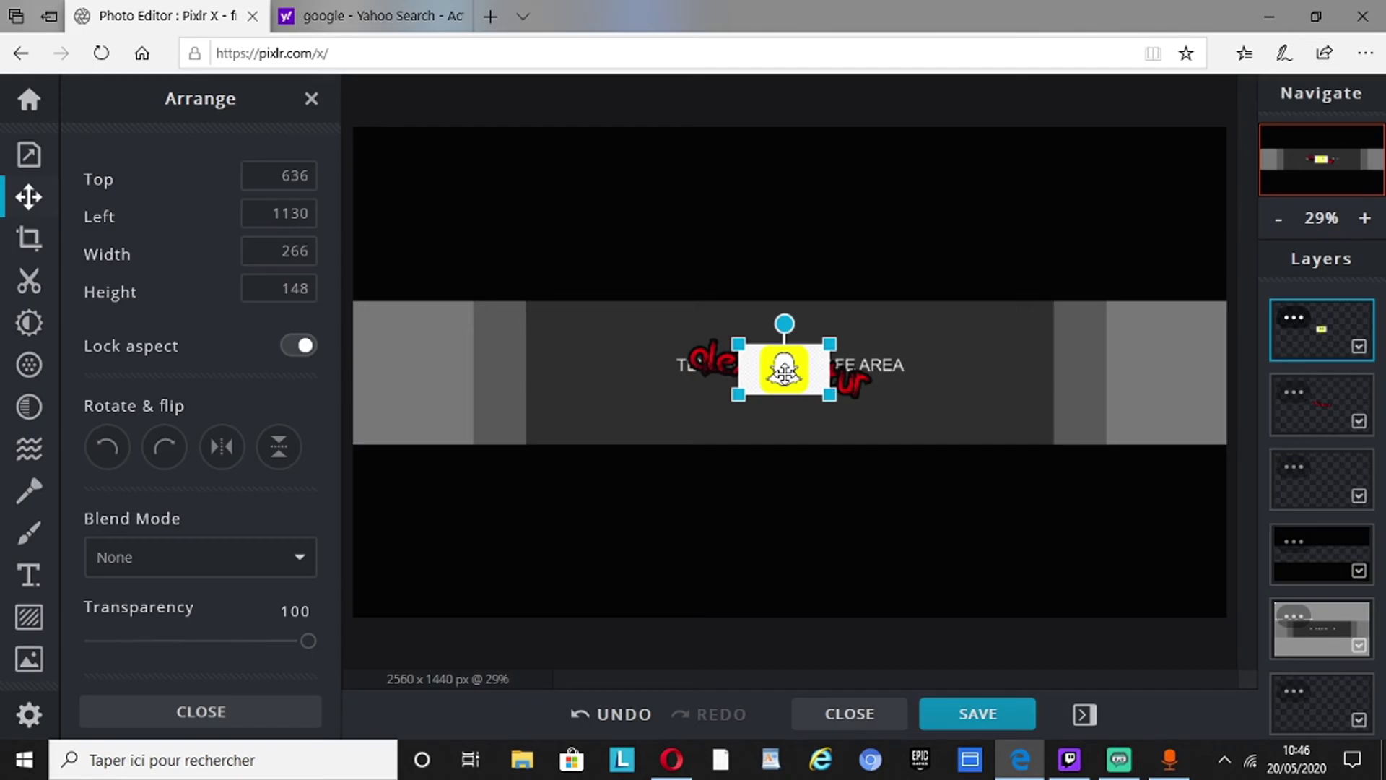
pyautogui.moveTo(784, 372); pyautogui.dragTo(582, 434)
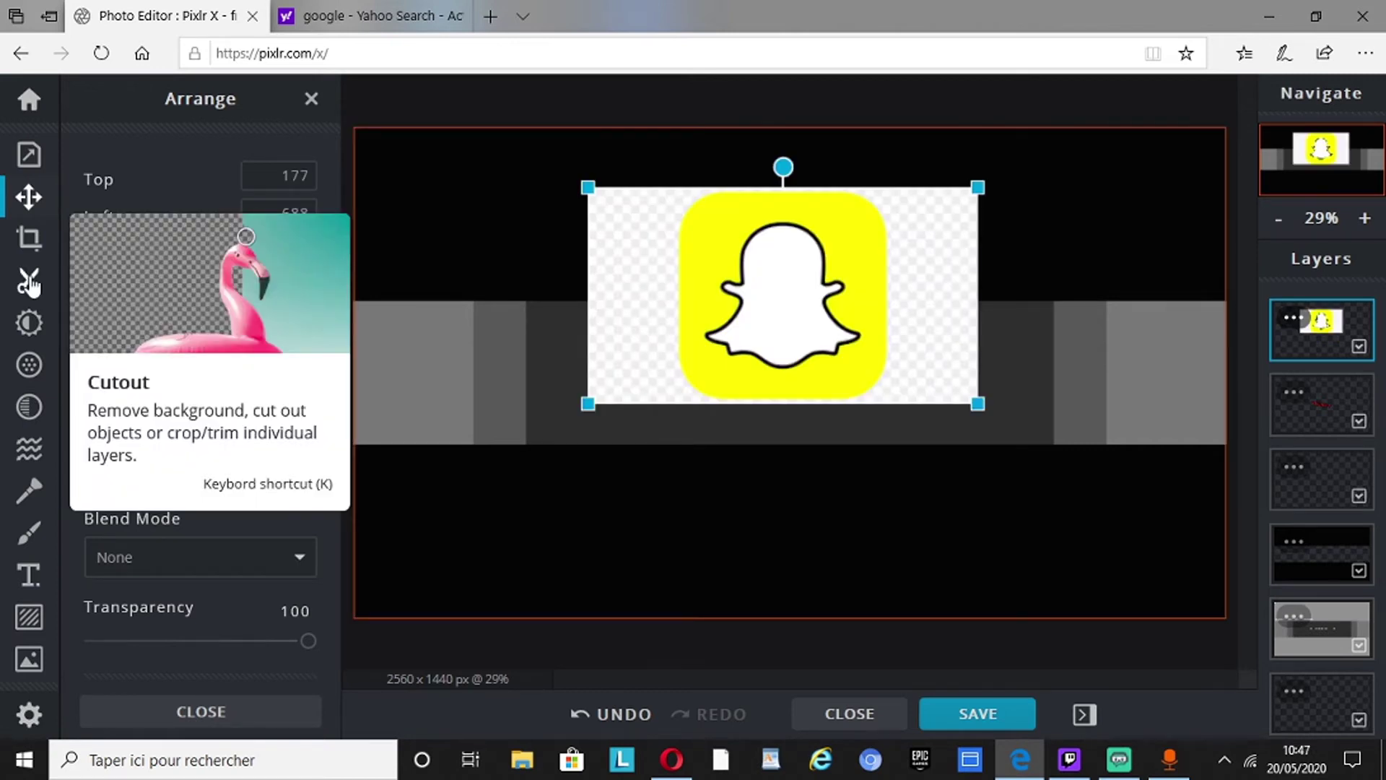
# Step: Remove the checkered background around the Snapchat logo with Magic Cutout in Remove mode at tolerance 32
pyautogui.click(29, 281)
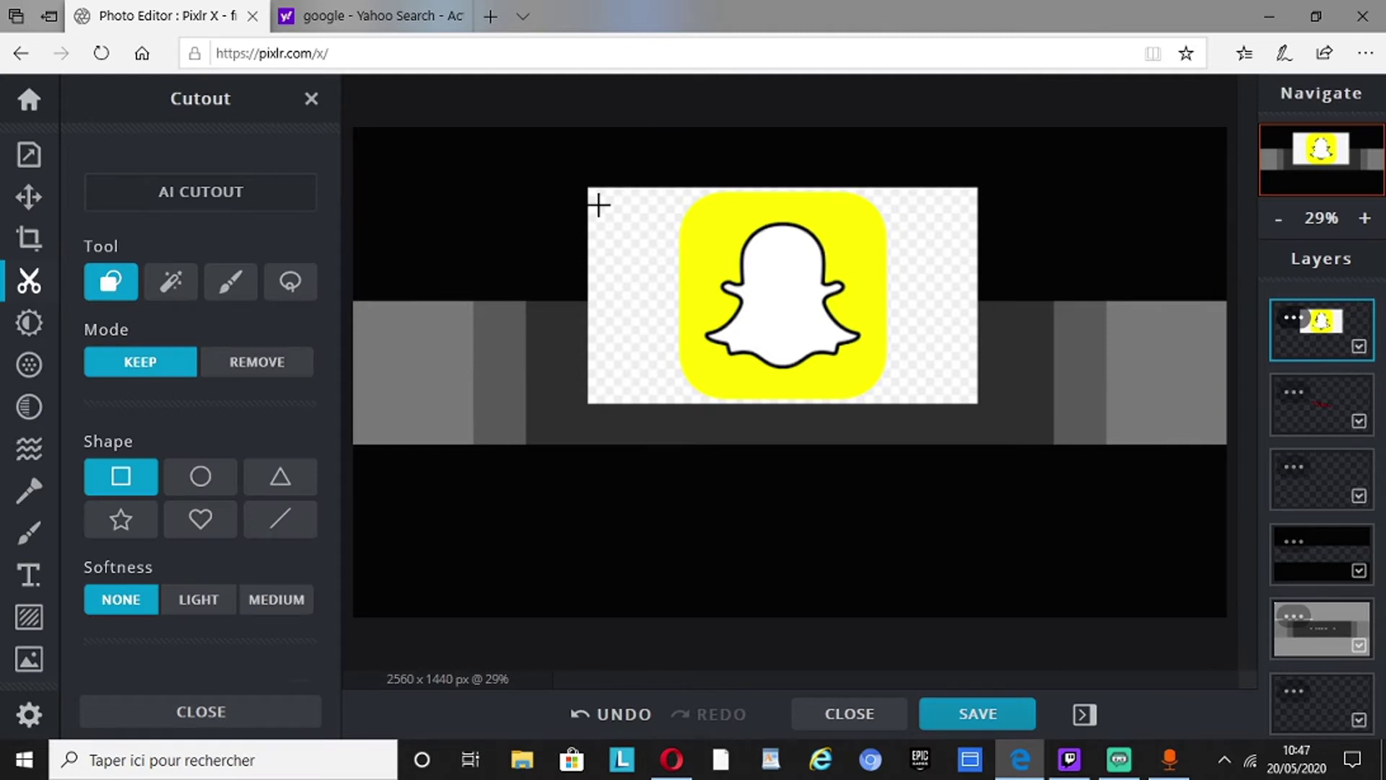
pyautogui.click(172, 283)
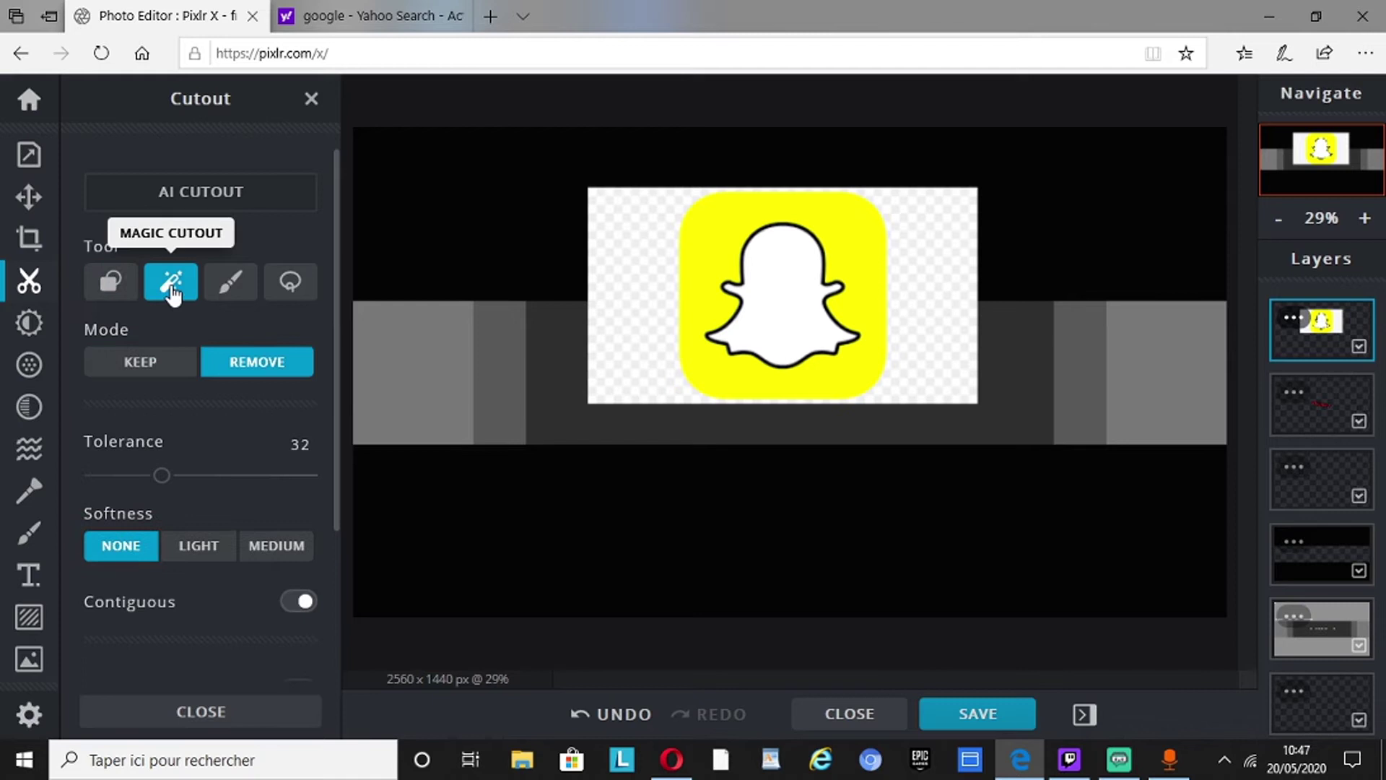
pyautogui.click(652, 216)
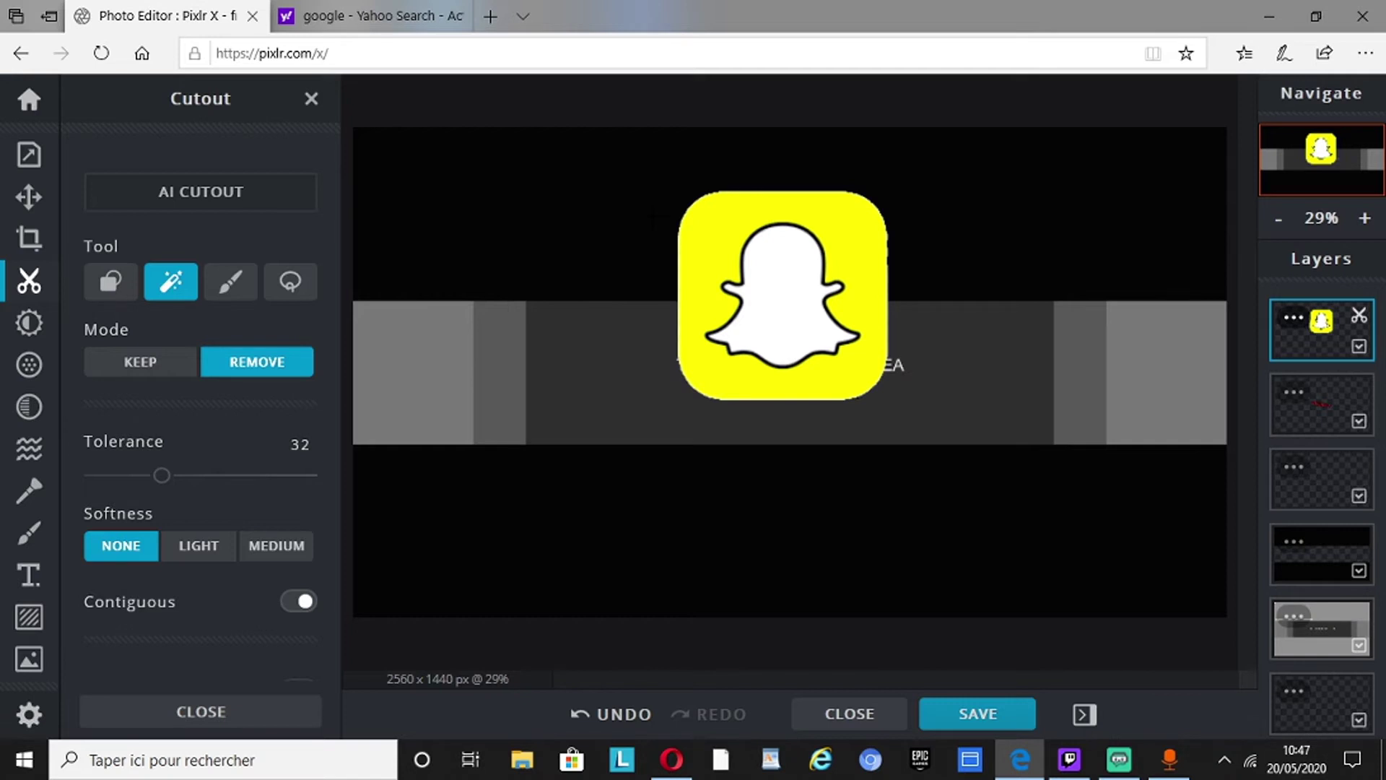
# Step: Shrink the Snapchat logo to 184 × 102 px and place it in the safe area's lower-left corner, at top 822 and left 469
pyautogui.click(29, 195)
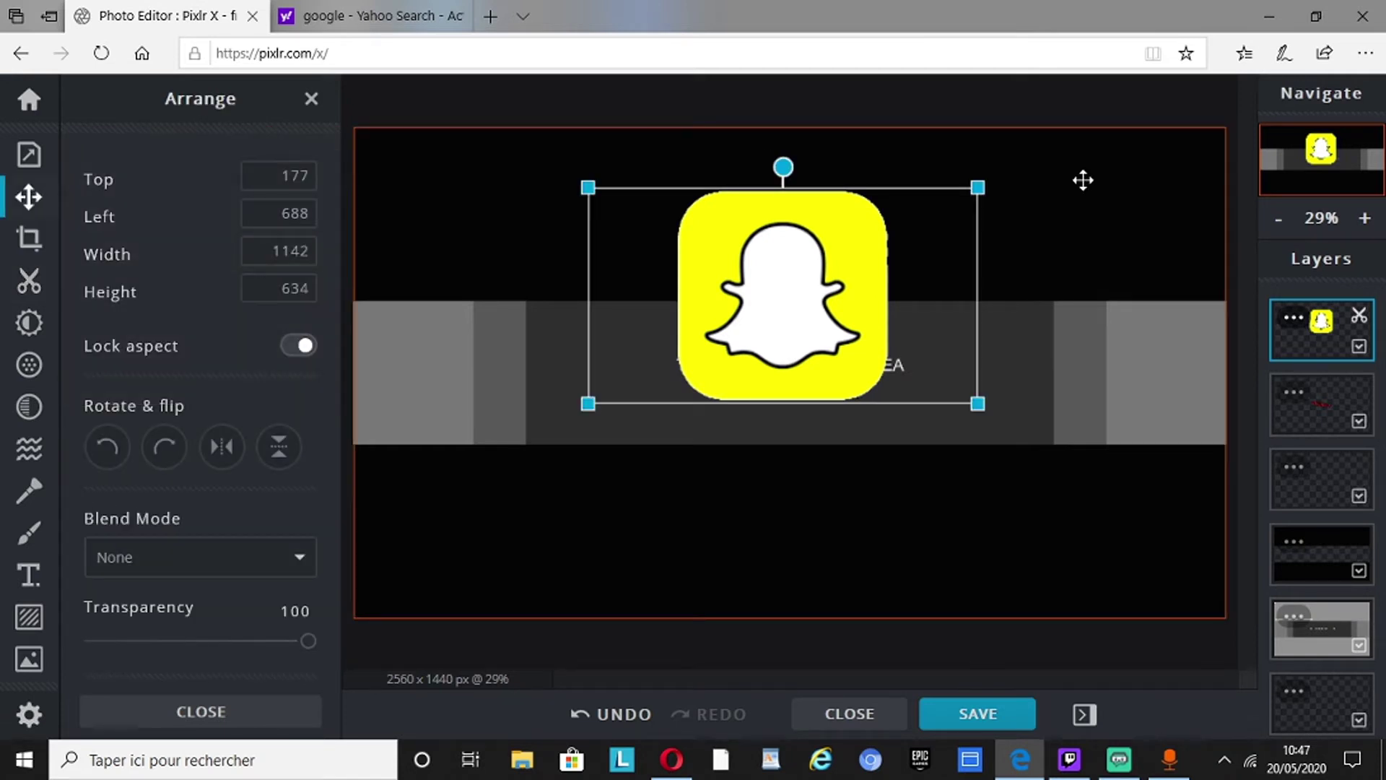
pyautogui.moveTo(979, 186); pyautogui.dragTo(546, 413)
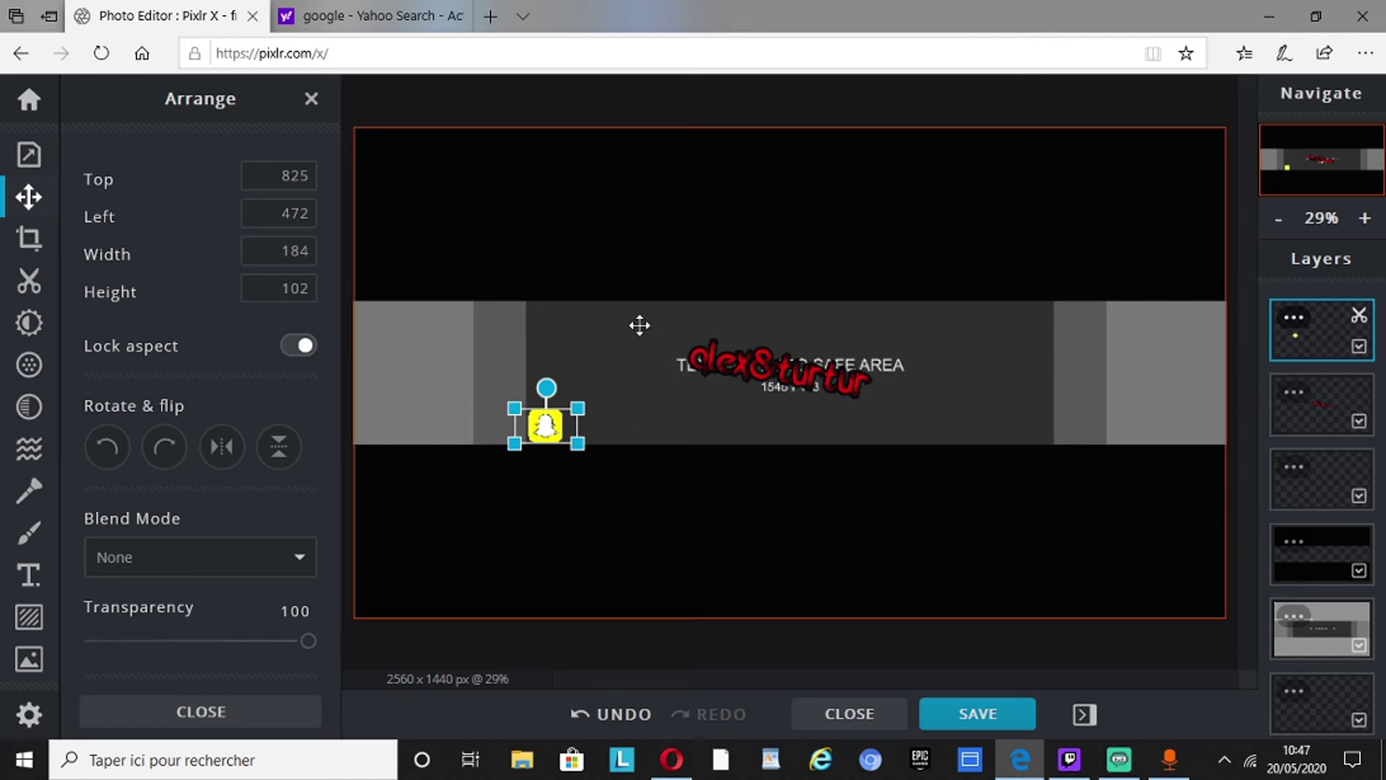
pyautogui.click(569, 324)
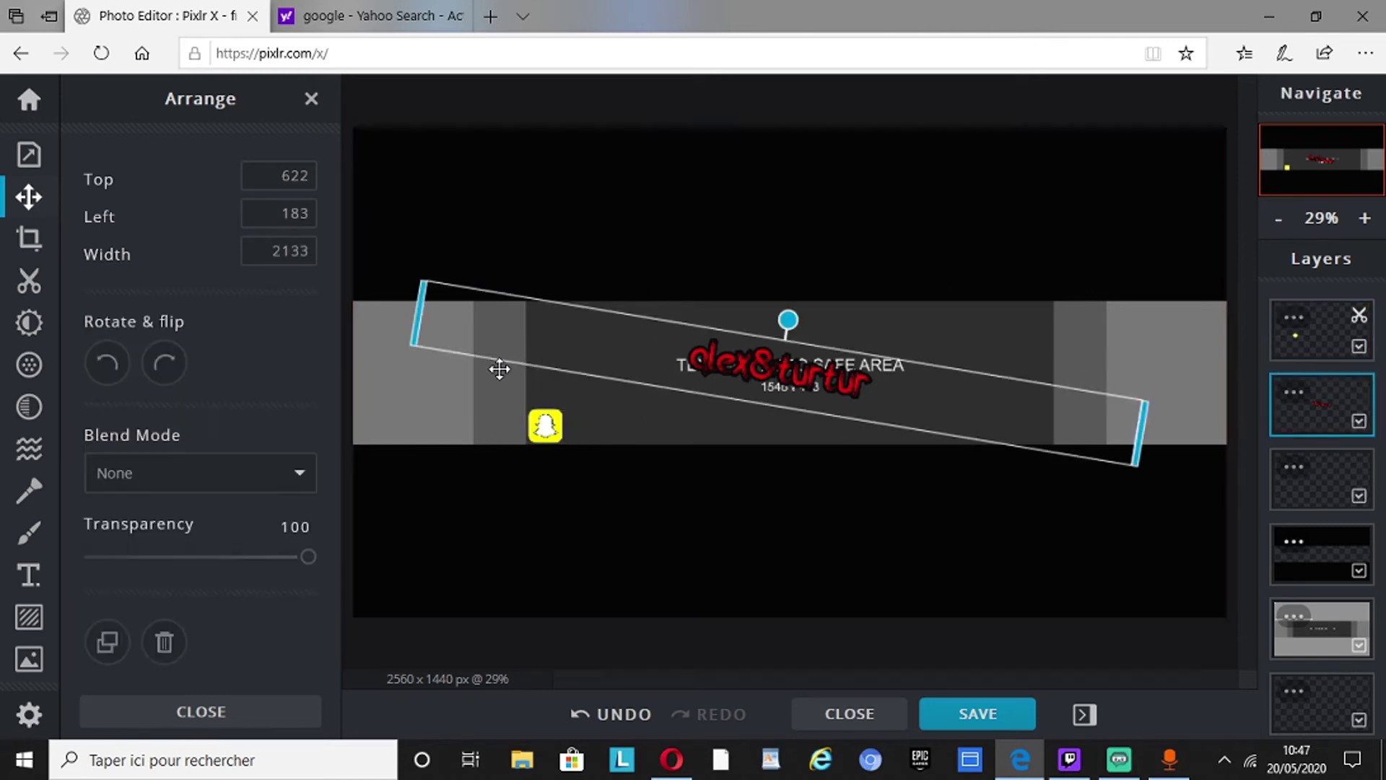
pyautogui.click(543, 425)
pyautogui.moveTo(542, 425); pyautogui.dragTo(496, 423)
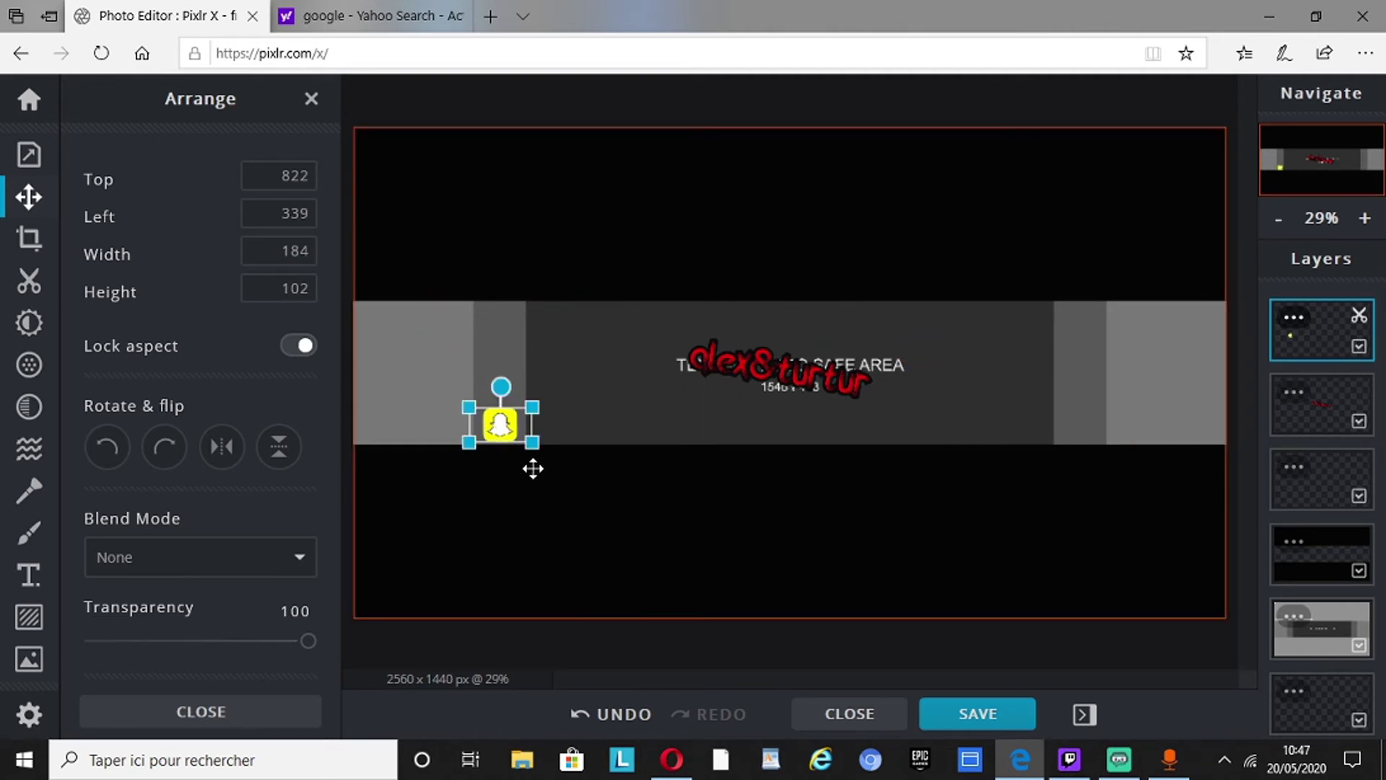
pyautogui.moveTo(509, 426); pyautogui.dragTo(552, 424)
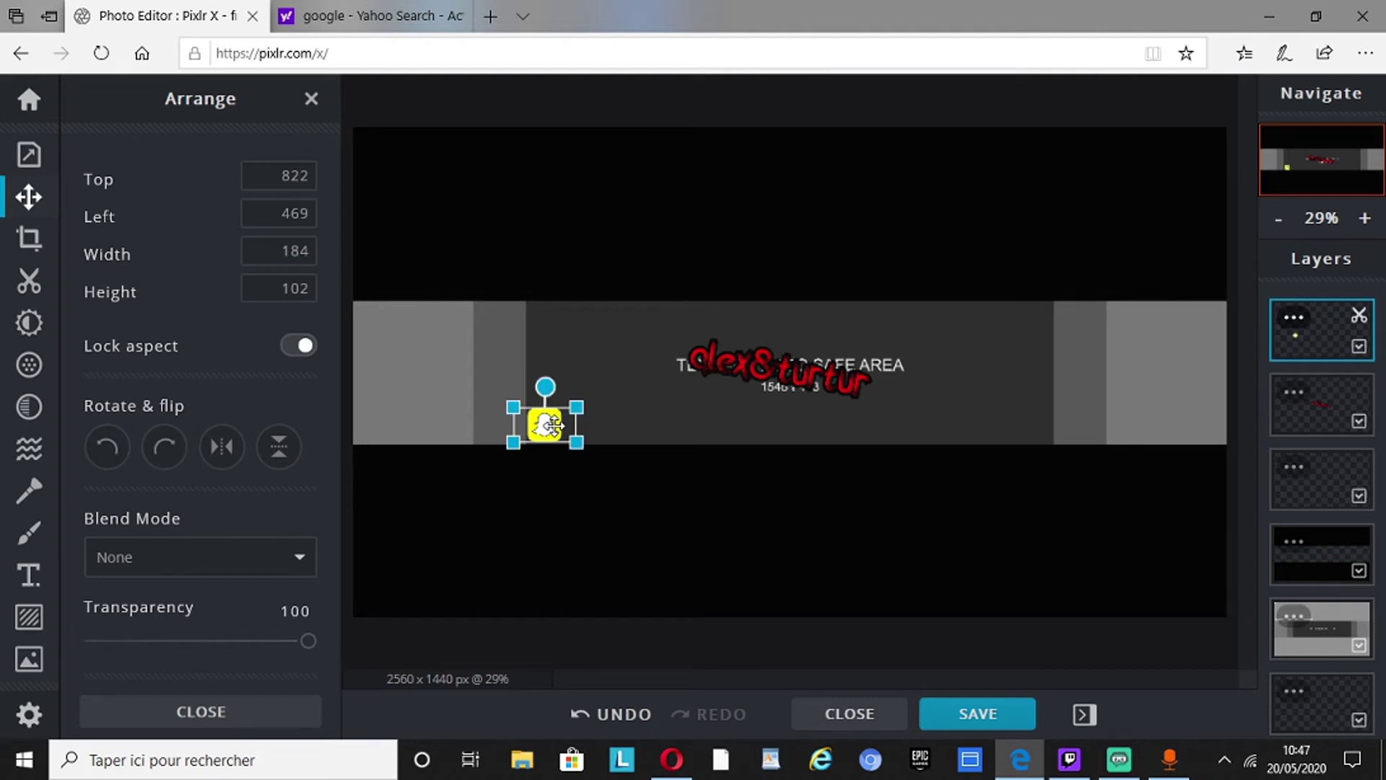
# Step: Align the Snapchat logo with the safe area's lower-left corner, at top 827 and left 467
pyautogui.click(1365, 218)
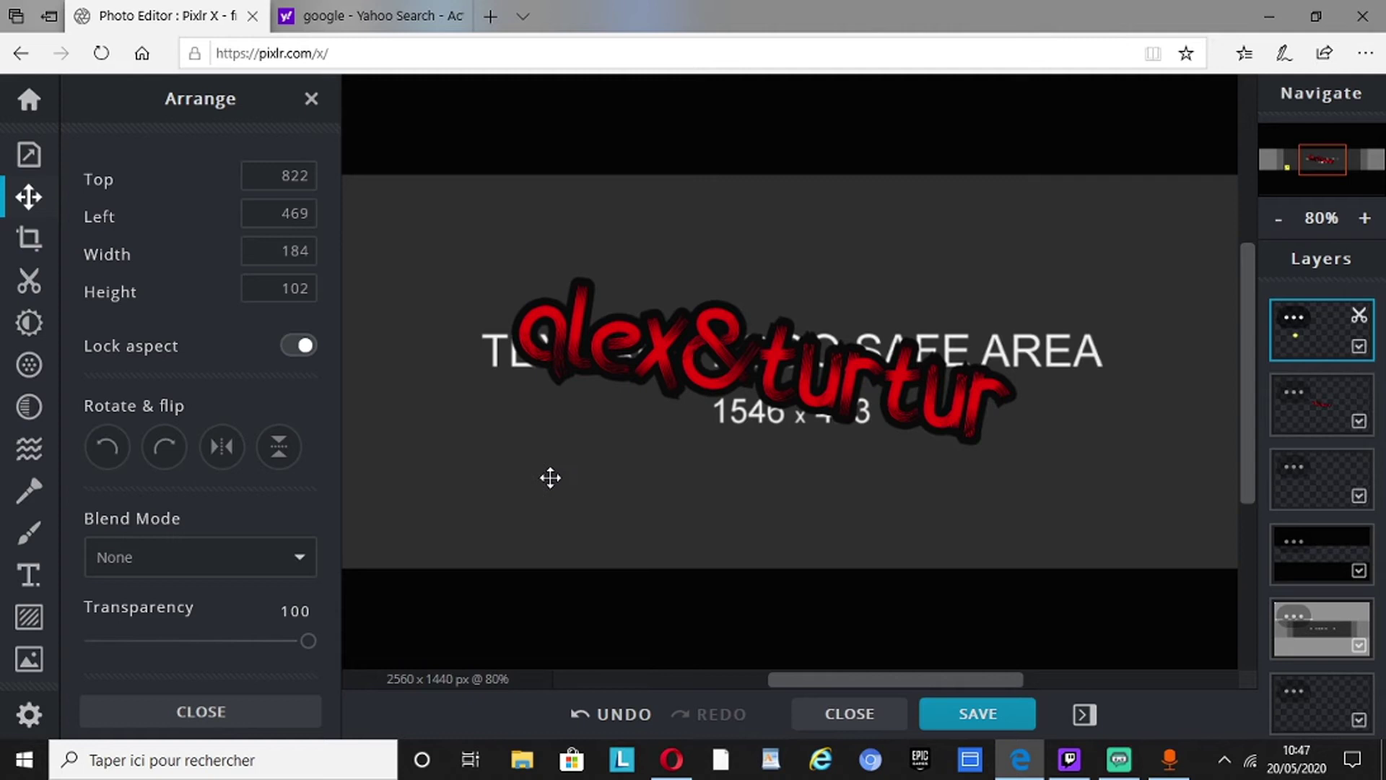
pyautogui.moveTo(596, 478); pyautogui.dragTo(697, 470)
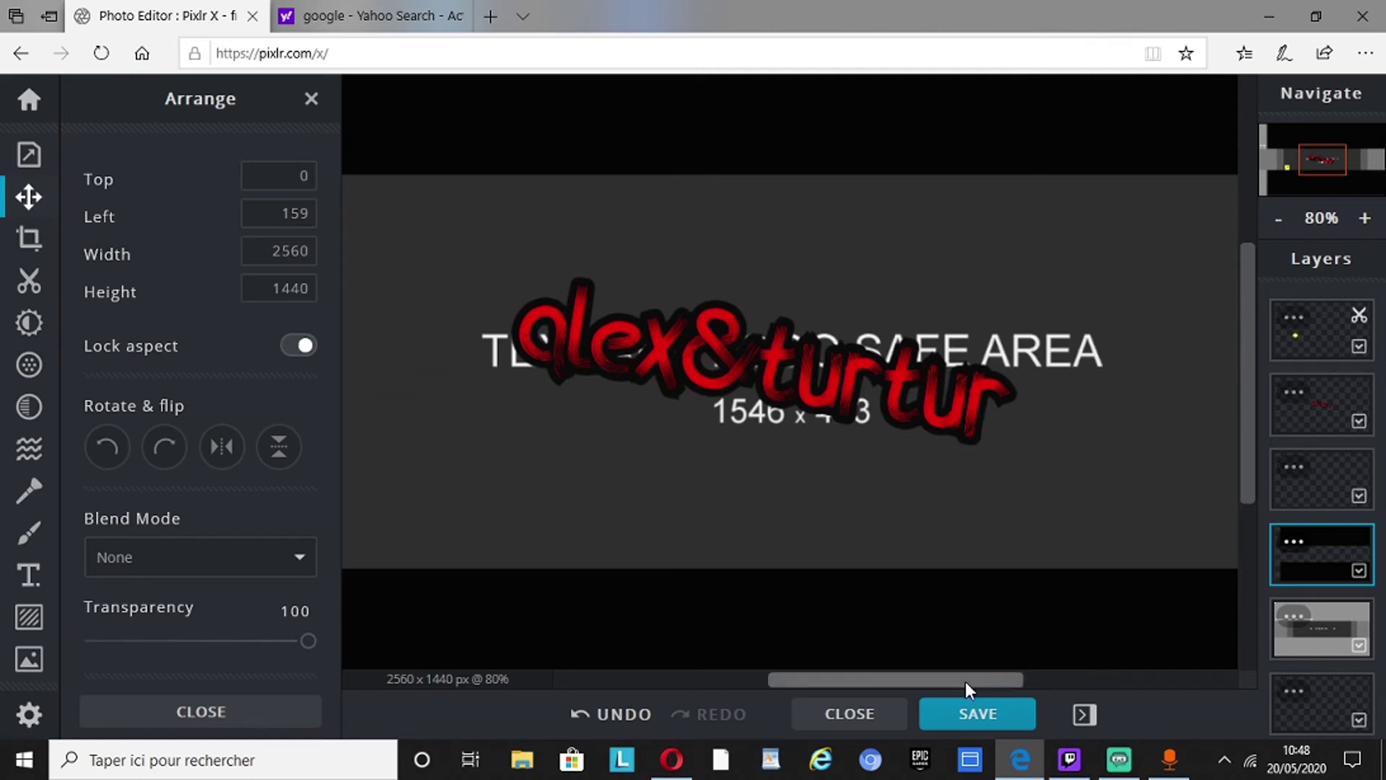
pyautogui.moveTo(964, 681); pyautogui.dragTo(798, 668)
pyautogui.moveTo(730, 506); pyautogui.dragTo(733, 513)
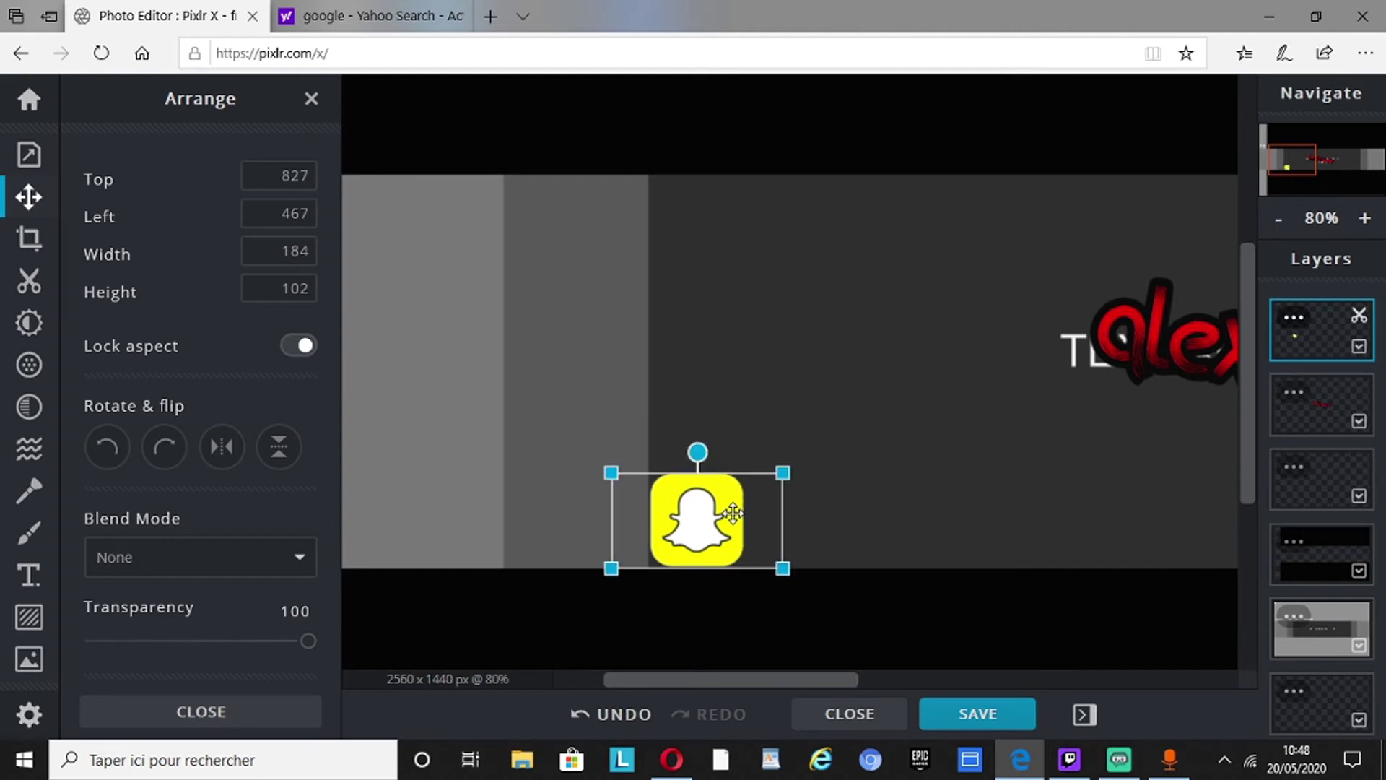
# Step: Realign the layer with the black outer bands to the canvas, at top 0 and left 0
pyautogui.click(761, 647)
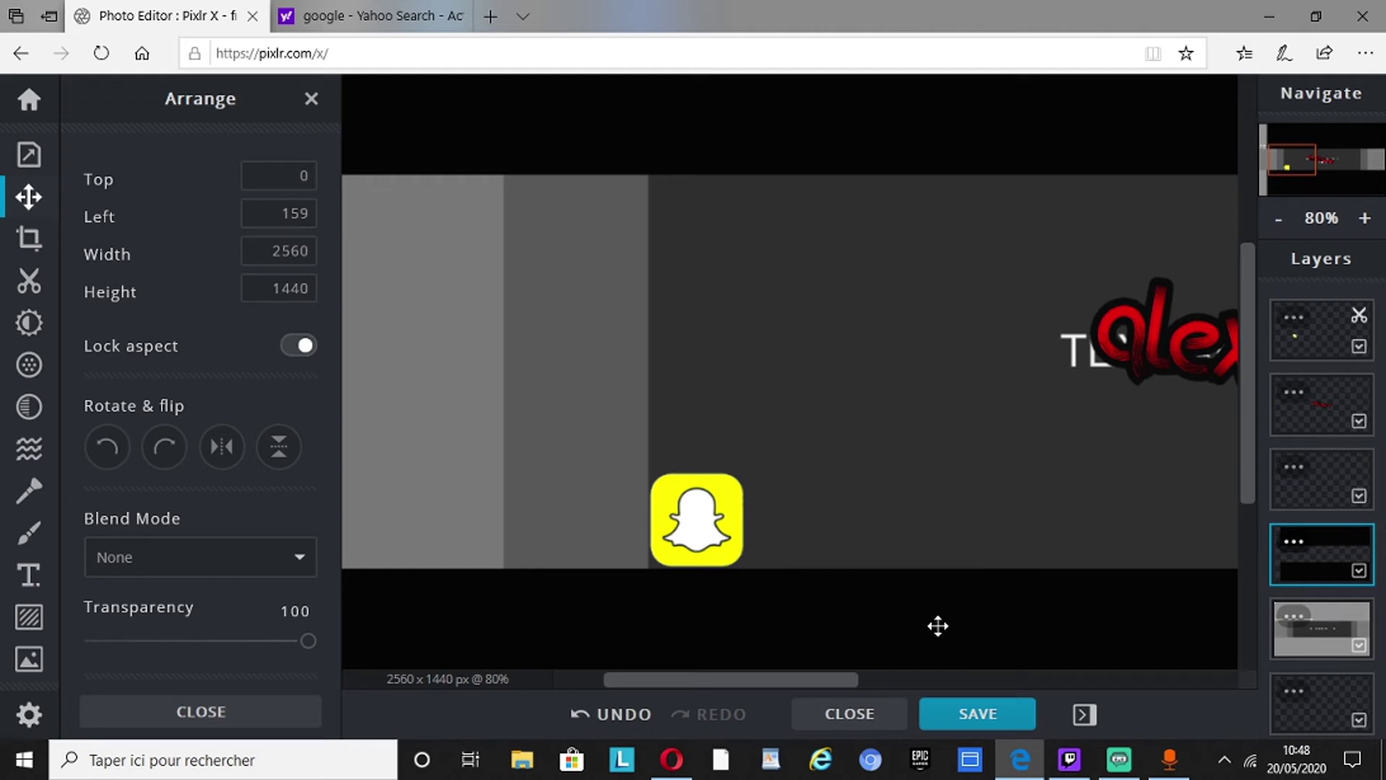
pyautogui.moveTo(938, 626); pyautogui.dragTo(619, 631)
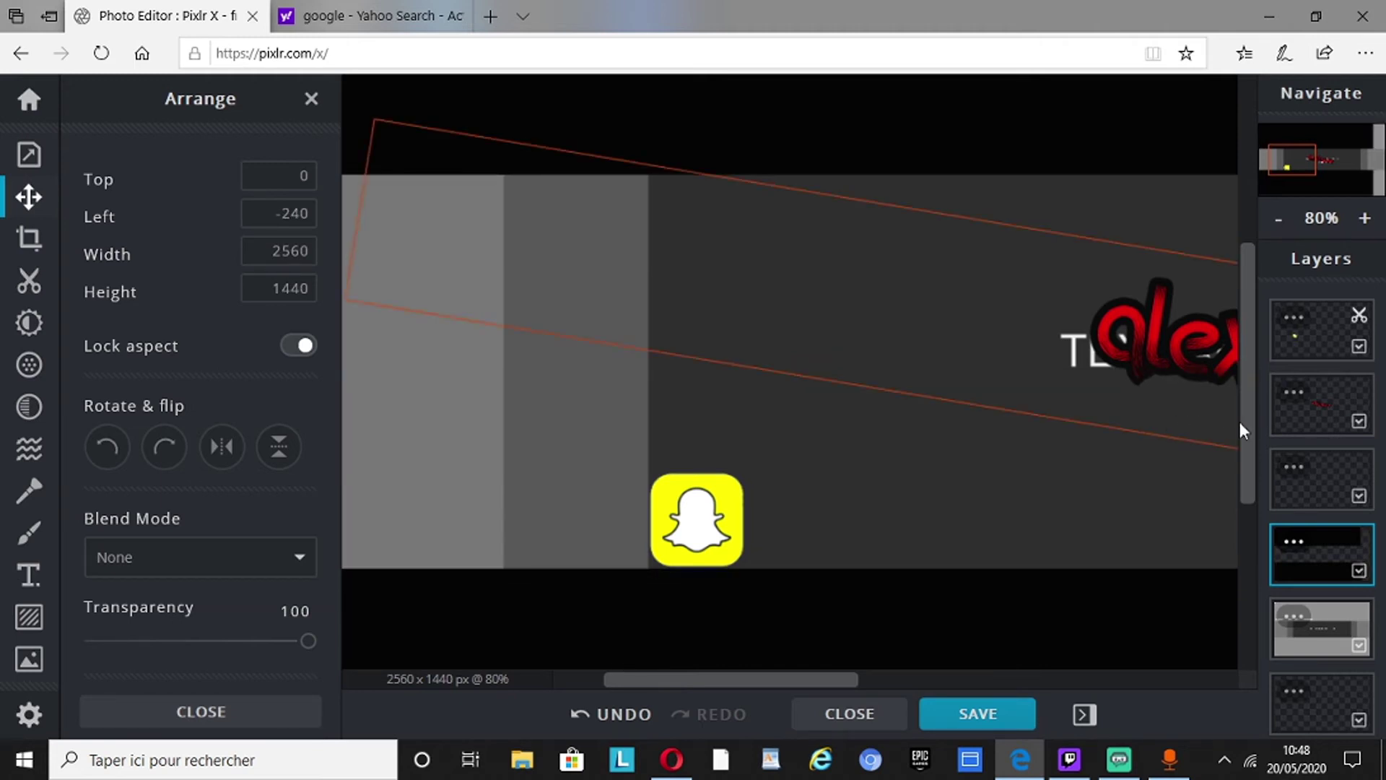
pyautogui.click(1280, 220)
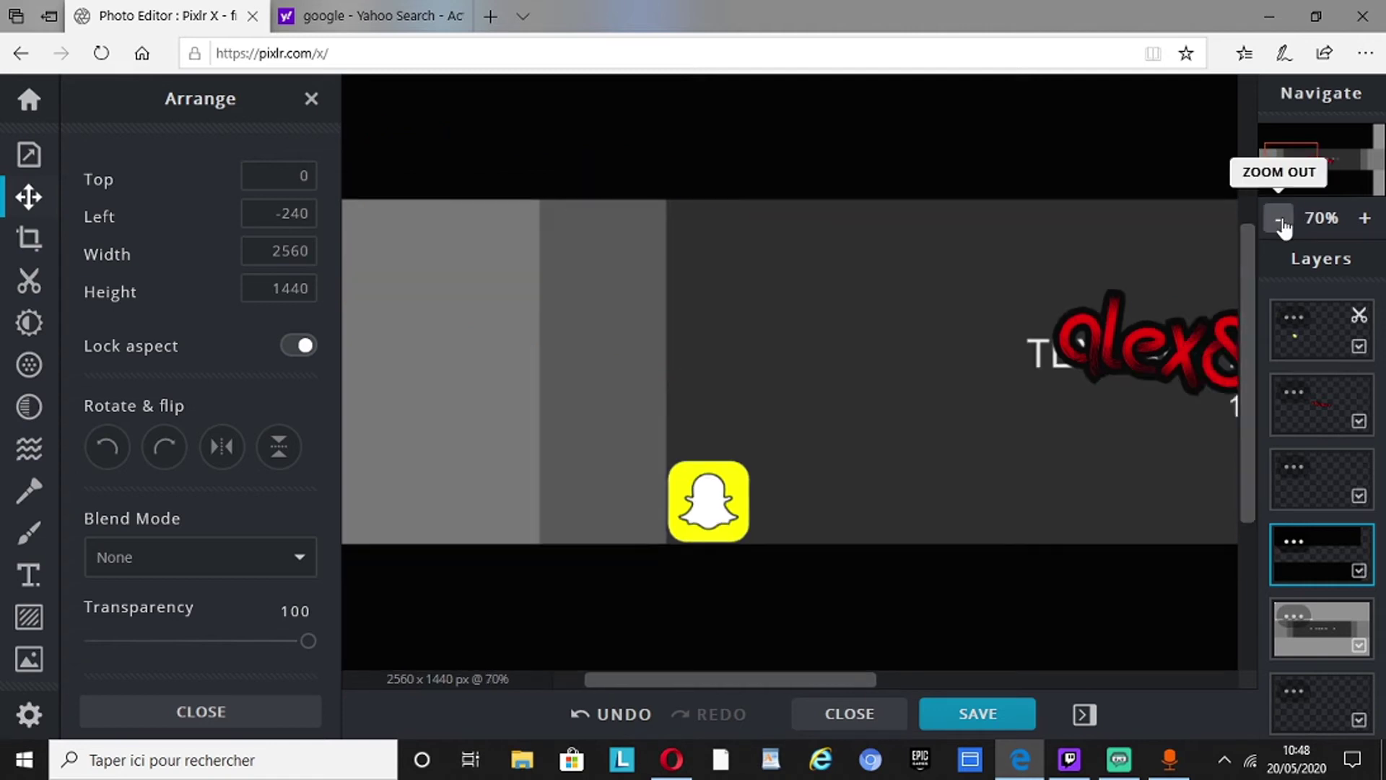
pyautogui.click(1280, 220)
pyautogui.click(1280, 220)
pyautogui.click(1280, 220)
pyautogui.click(1280, 220)
pyautogui.click(1280, 221)
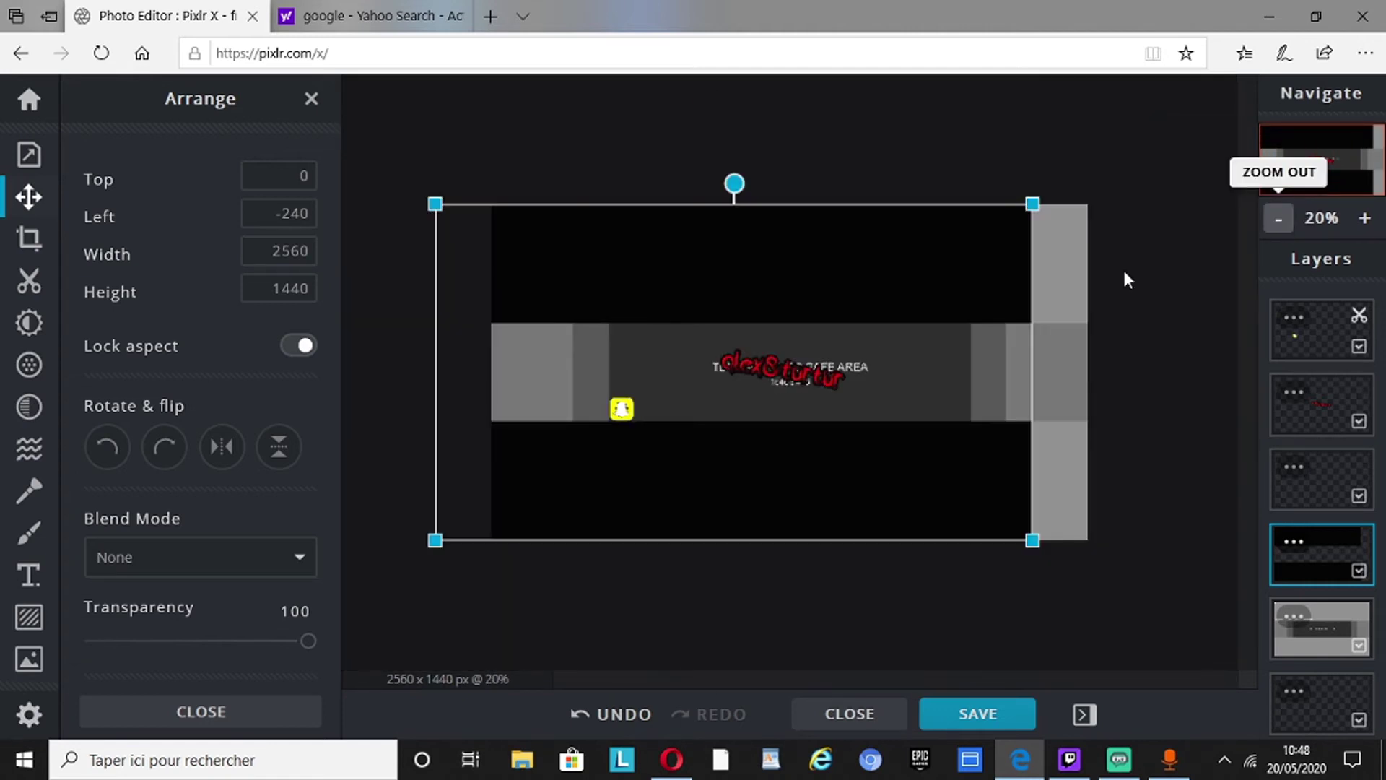
pyautogui.moveTo(773, 294); pyautogui.dragTo(829, 291)
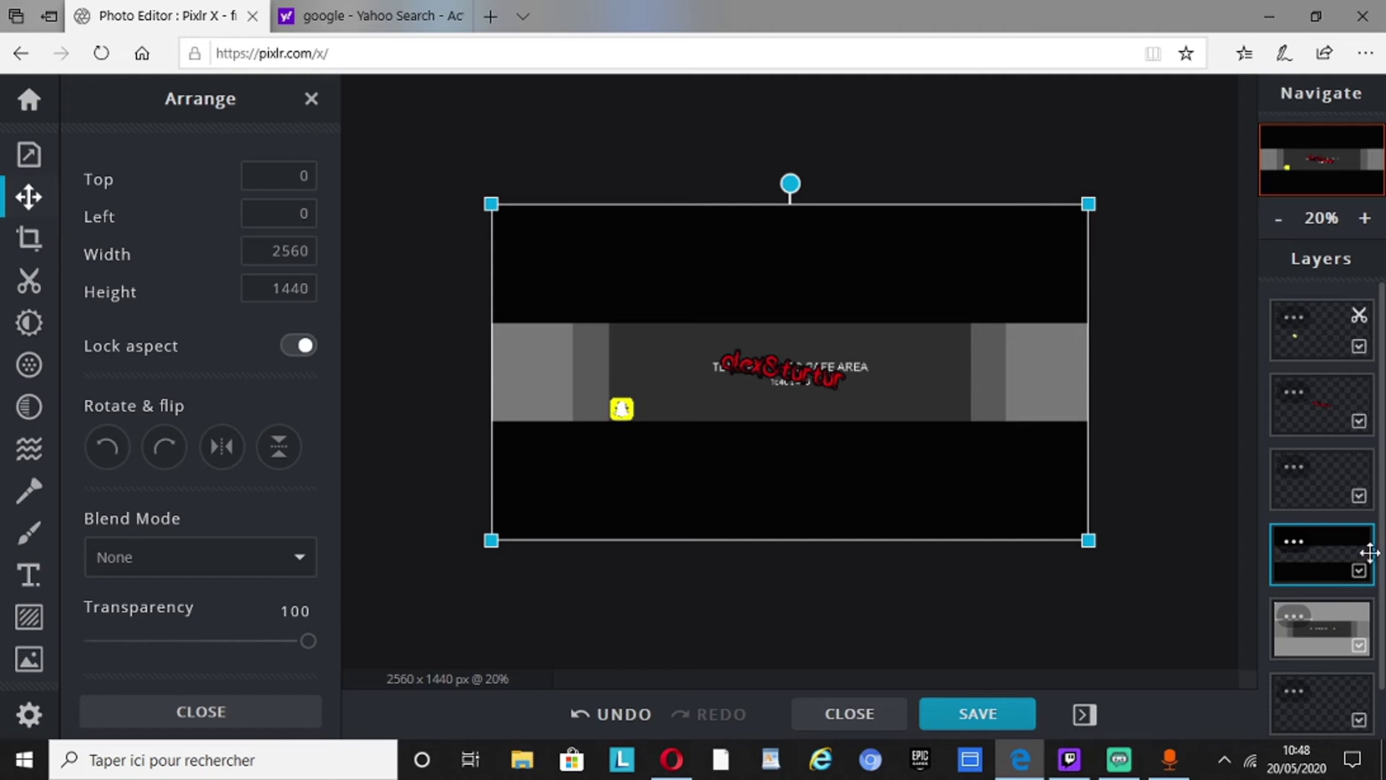
# Step: Move the red channel name text slightly up, to top 602 and left 183
pyautogui.click(1365, 220)
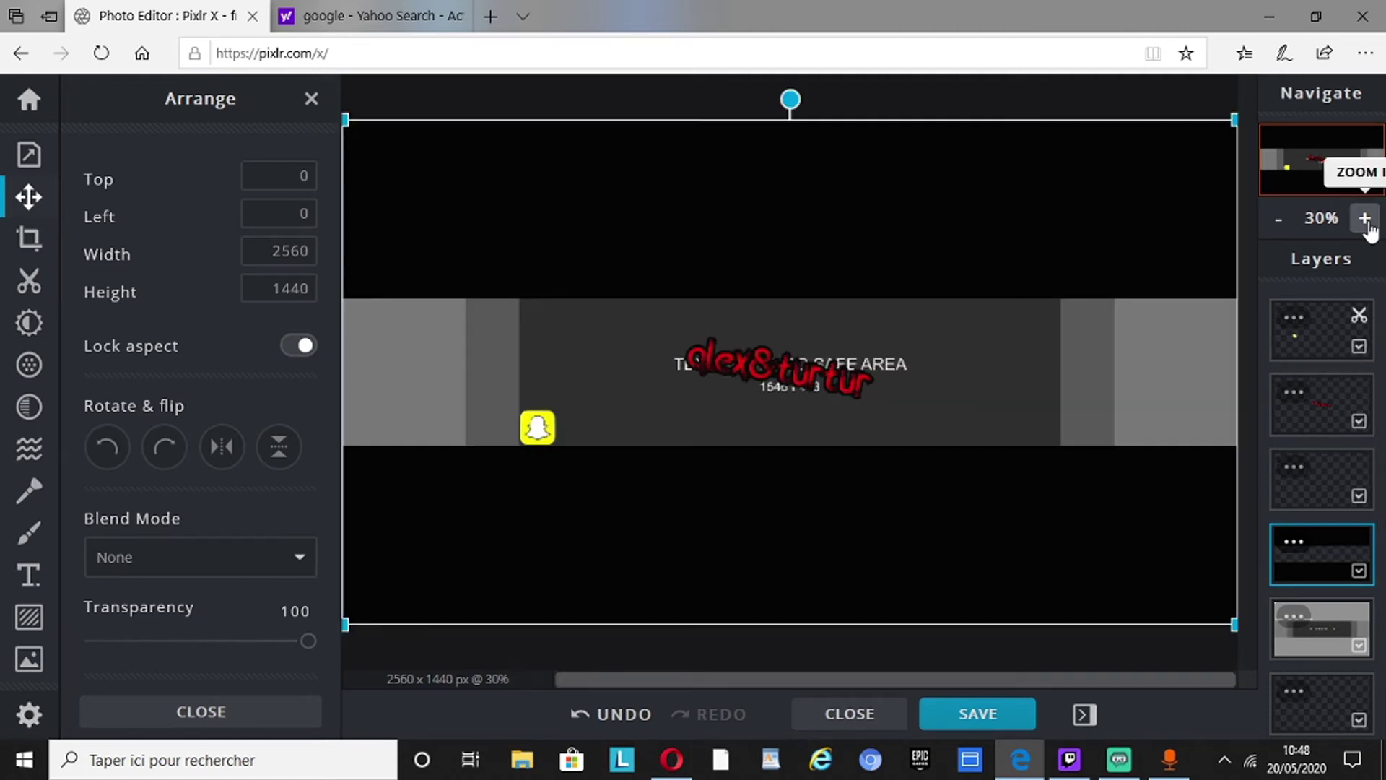
pyautogui.moveTo(852, 377); pyautogui.dragTo(856, 363)
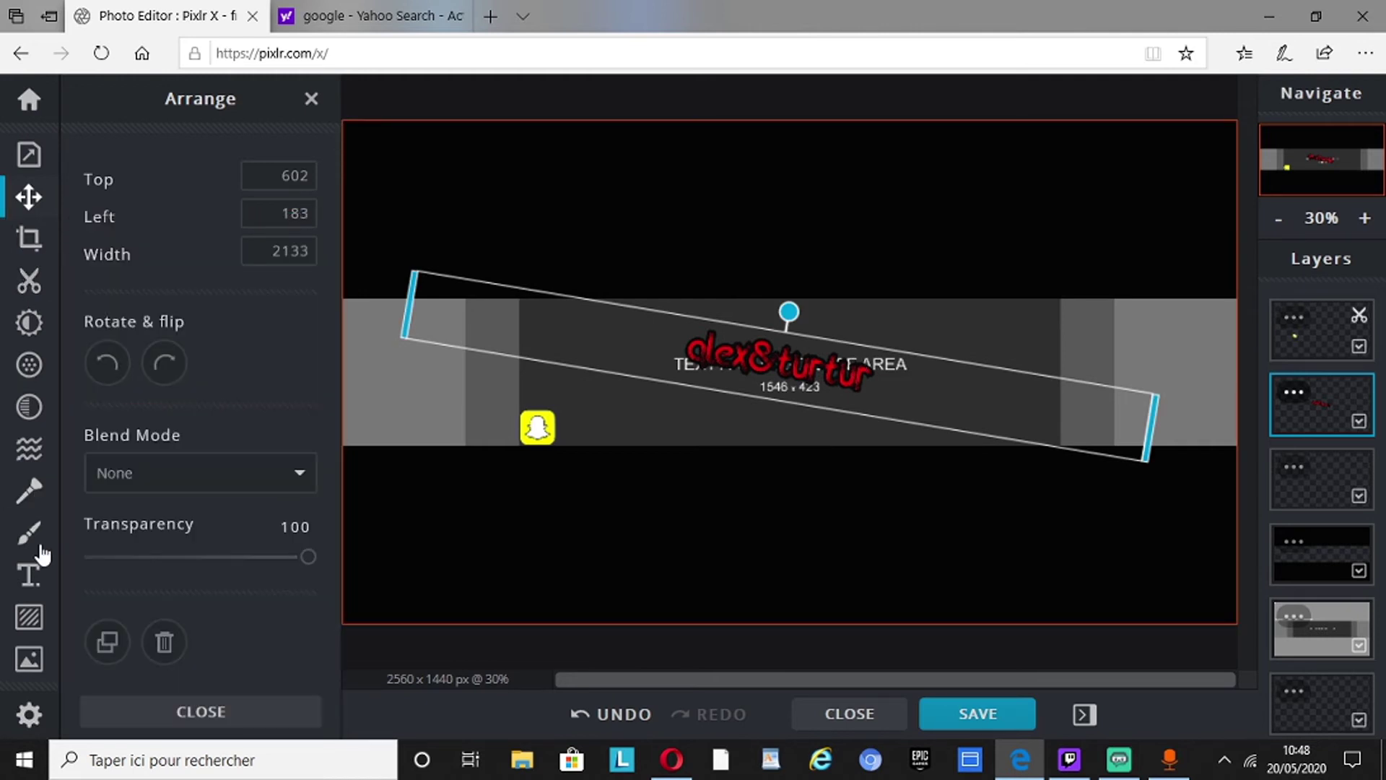
# Step: Add a new text layer and replace its sample sentence with the Snapchat username
pyautogui.click(29, 574)
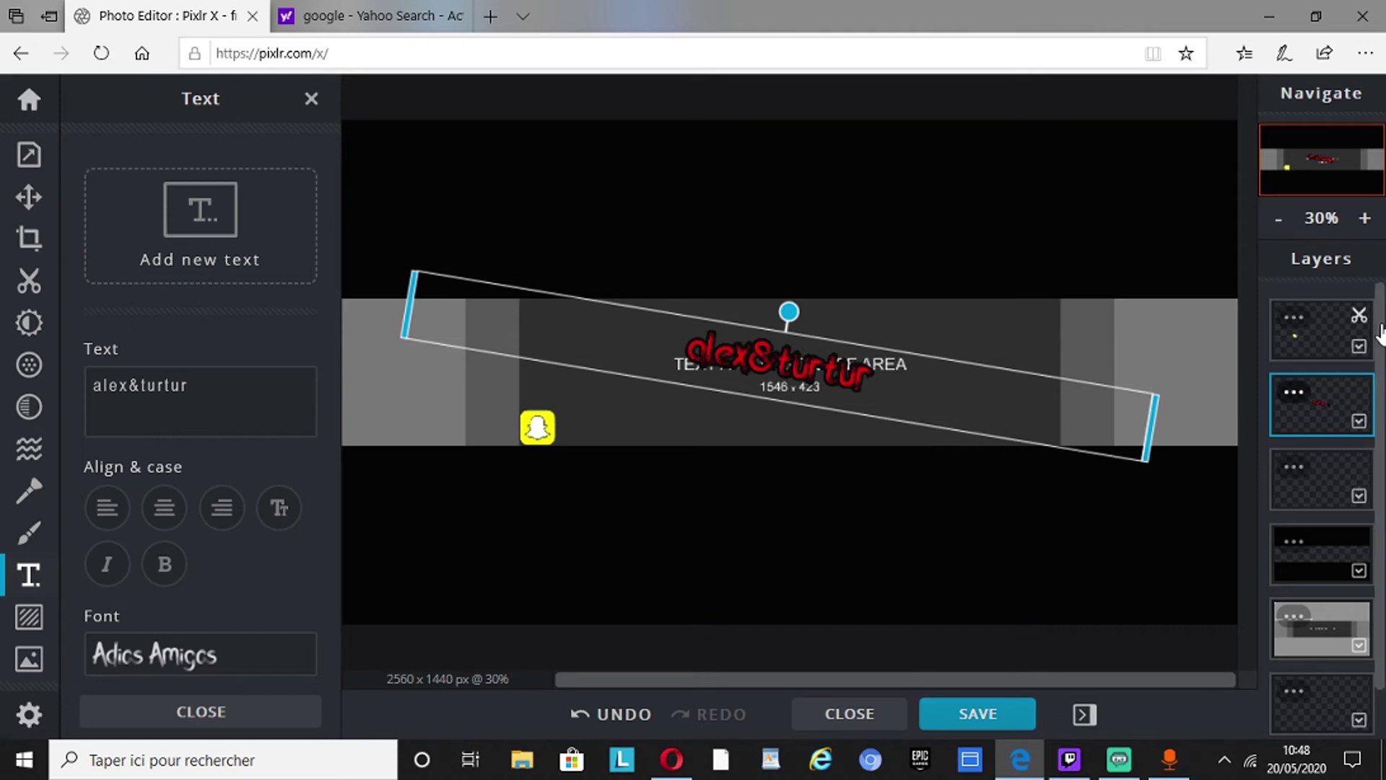
pyautogui.scroll(-1, 1363, 533)
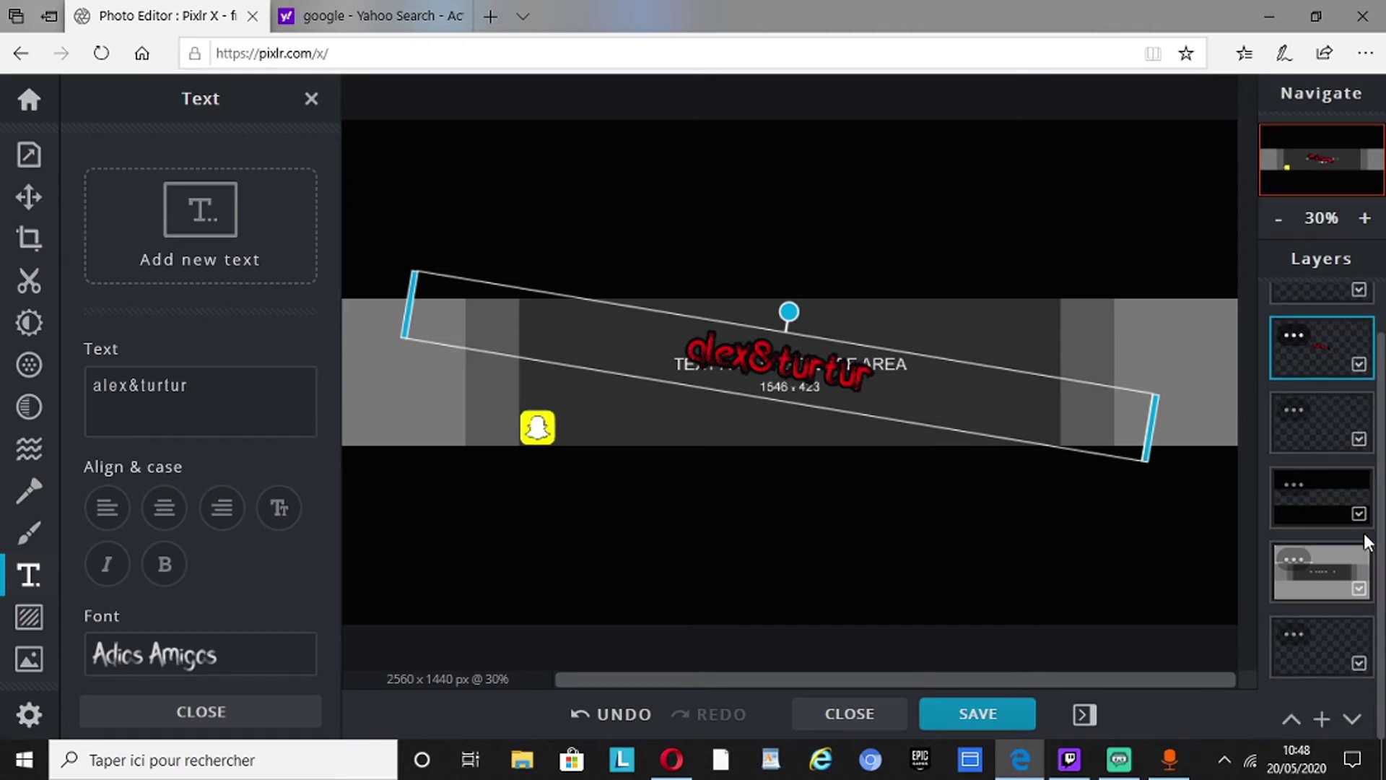
pyautogui.click(1321, 718)
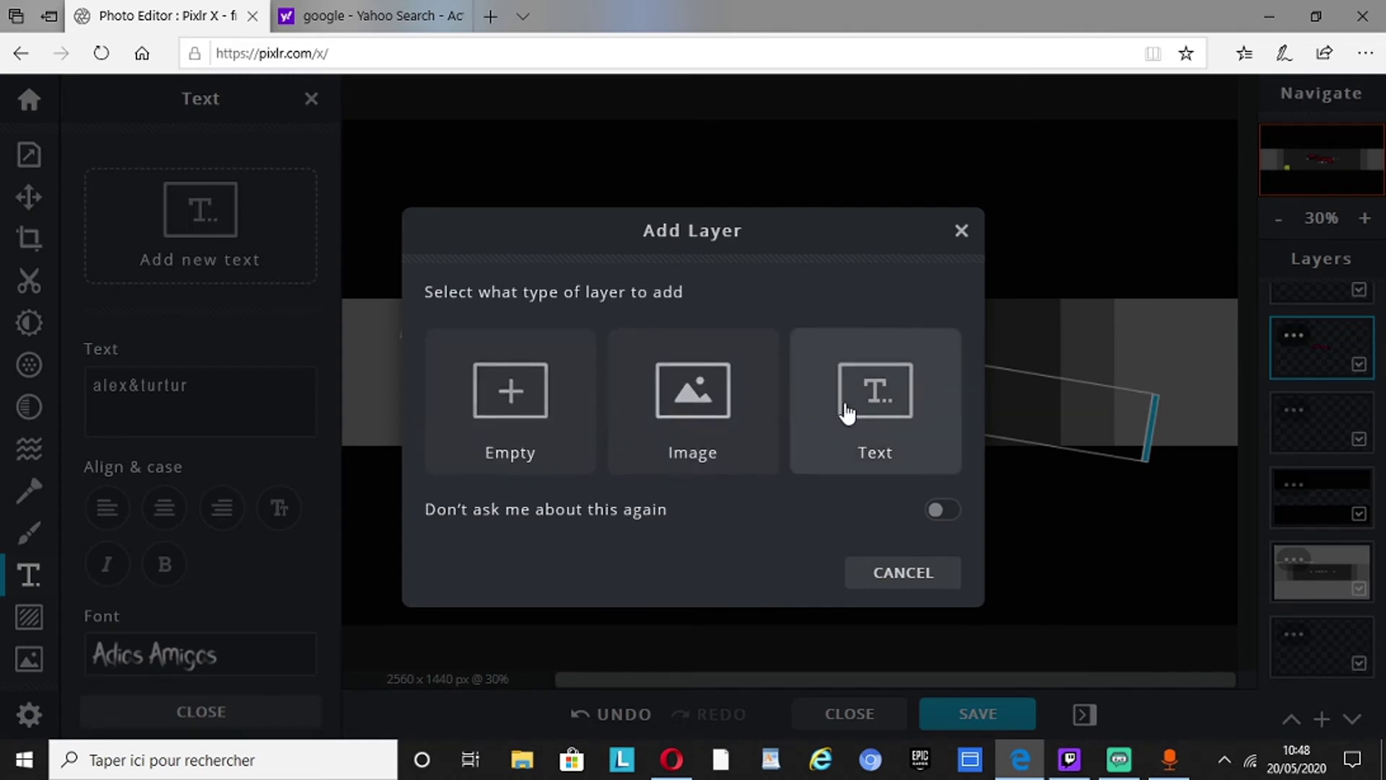
pyautogui.click(893, 413)
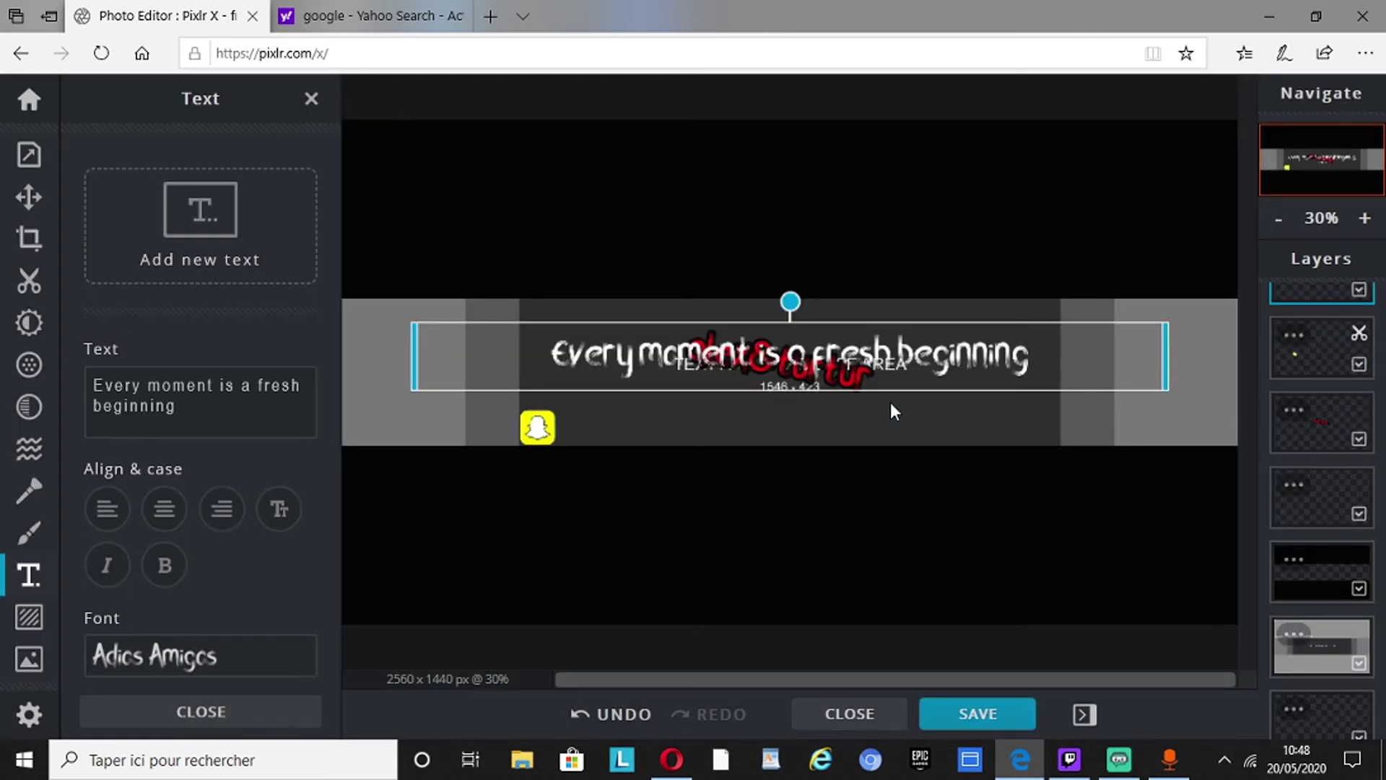
pyautogui.click(285, 419)
pyautogui.hotkey('ctrl', 'shift', 'Left')
pyautogui.hotkey('ctrl', 'shift', 'Left')
pyautogui.hotkey('ctrl', 'shift', 'Left')
pyautogui.hotkey('ctrl', 'shift', 'Left')
pyautogui.hotkey('ctrl', 'shift', 'Left')
pyautogui.hotkey('ctrl', 'shift', 'Left')
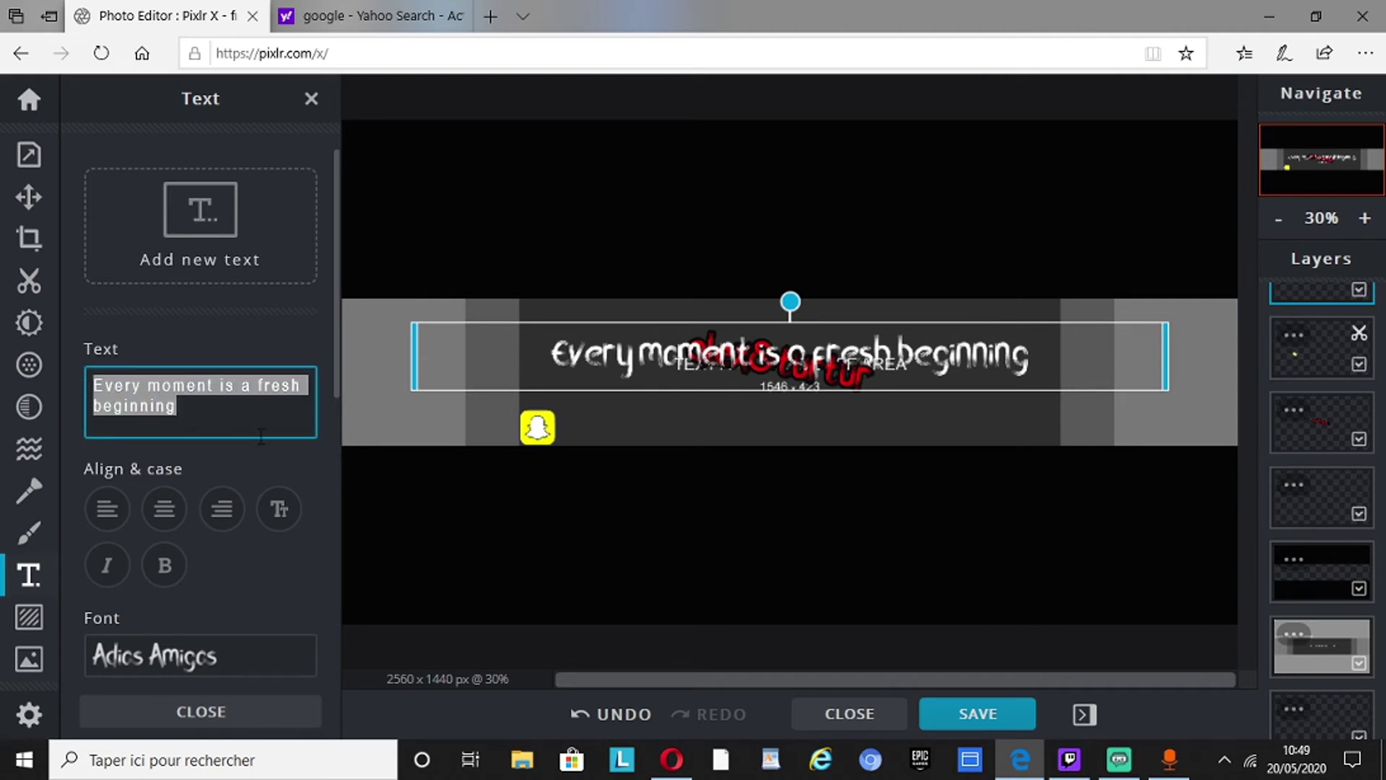
pyautogui.press('BackSpace')
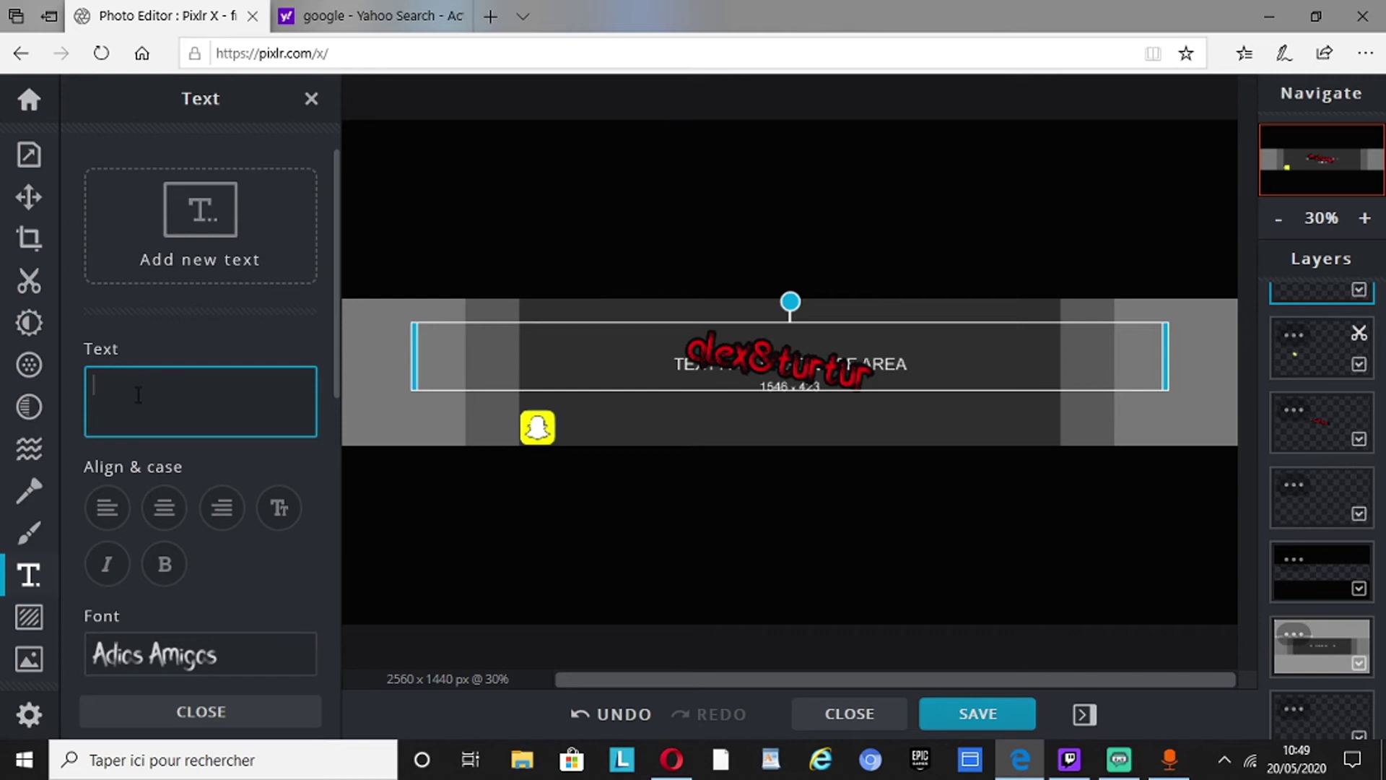
pyautogui.write('alexid535')
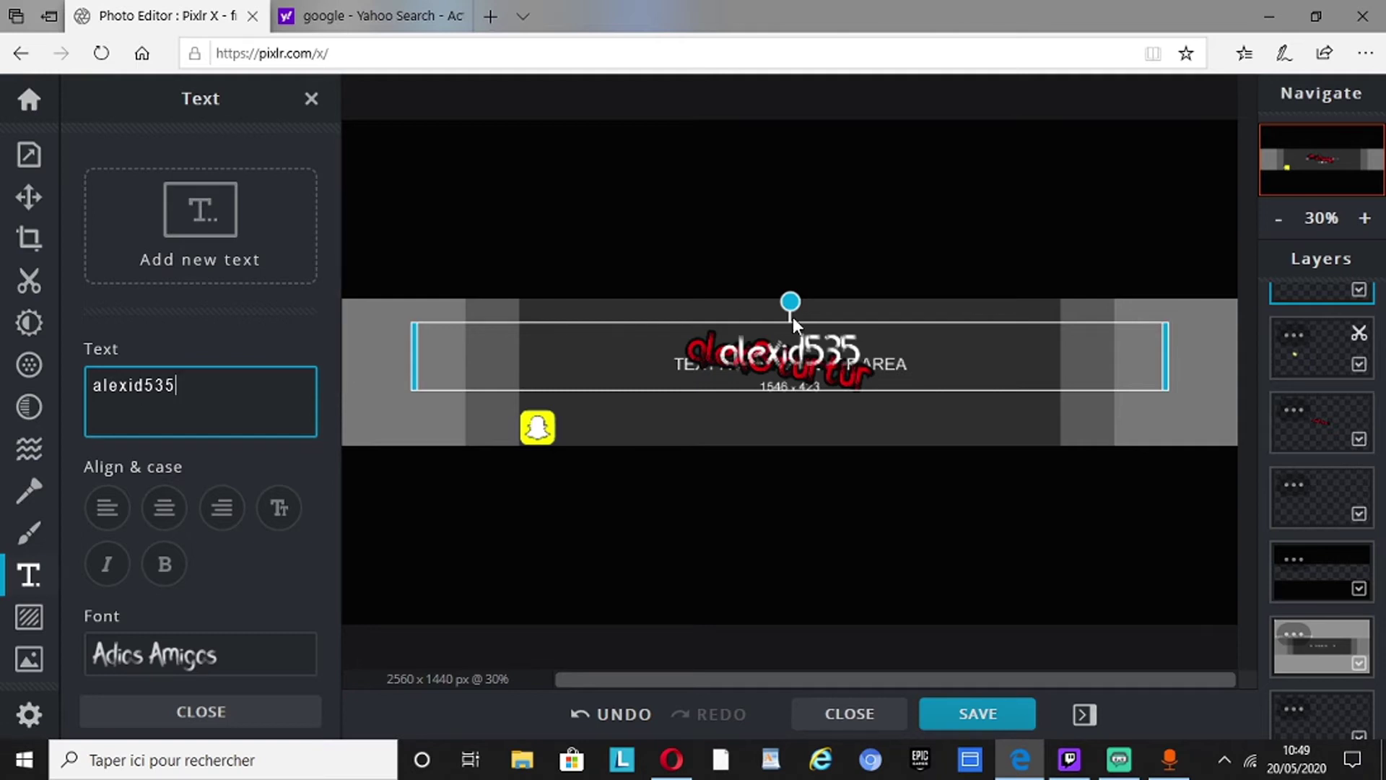
# Step: Place the username text directly to the right of the Snapchat logo and reduce its size to 114
pyautogui.moveTo(813, 339); pyautogui.dragTo(656, 412)
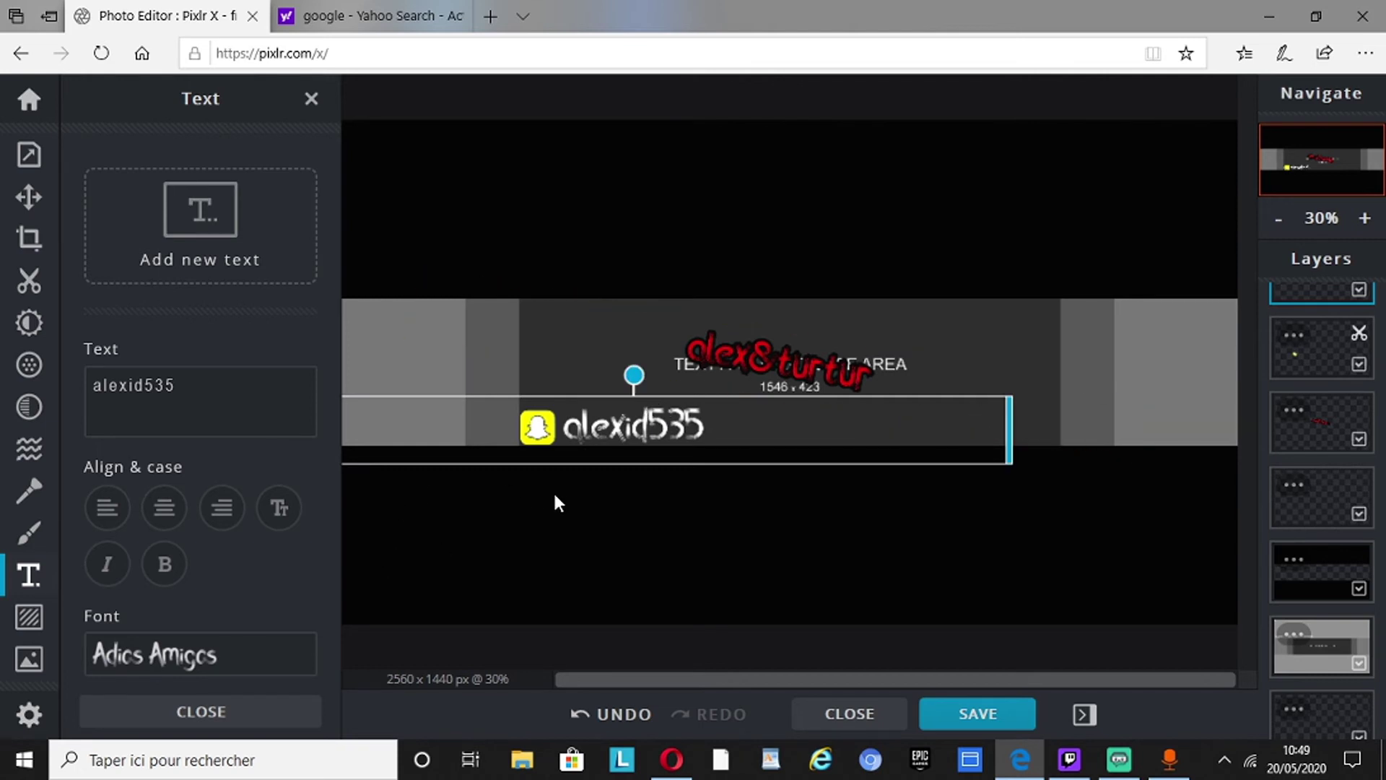
pyautogui.moveTo(334, 371); pyautogui.dragTo(331, 586)
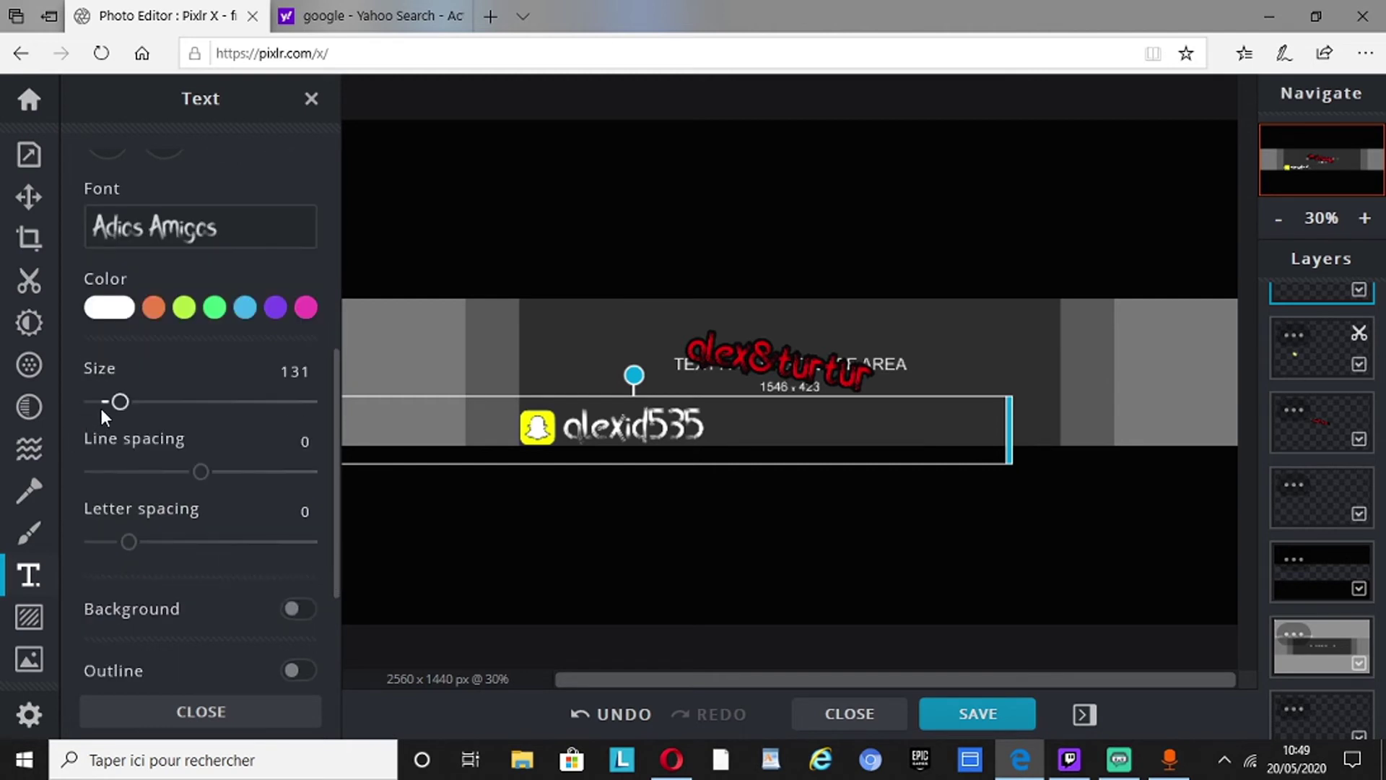
pyautogui.moveTo(121, 408); pyautogui.dragTo(117, 409)
pyautogui.moveTo(598, 413); pyautogui.dragTo(588, 420)
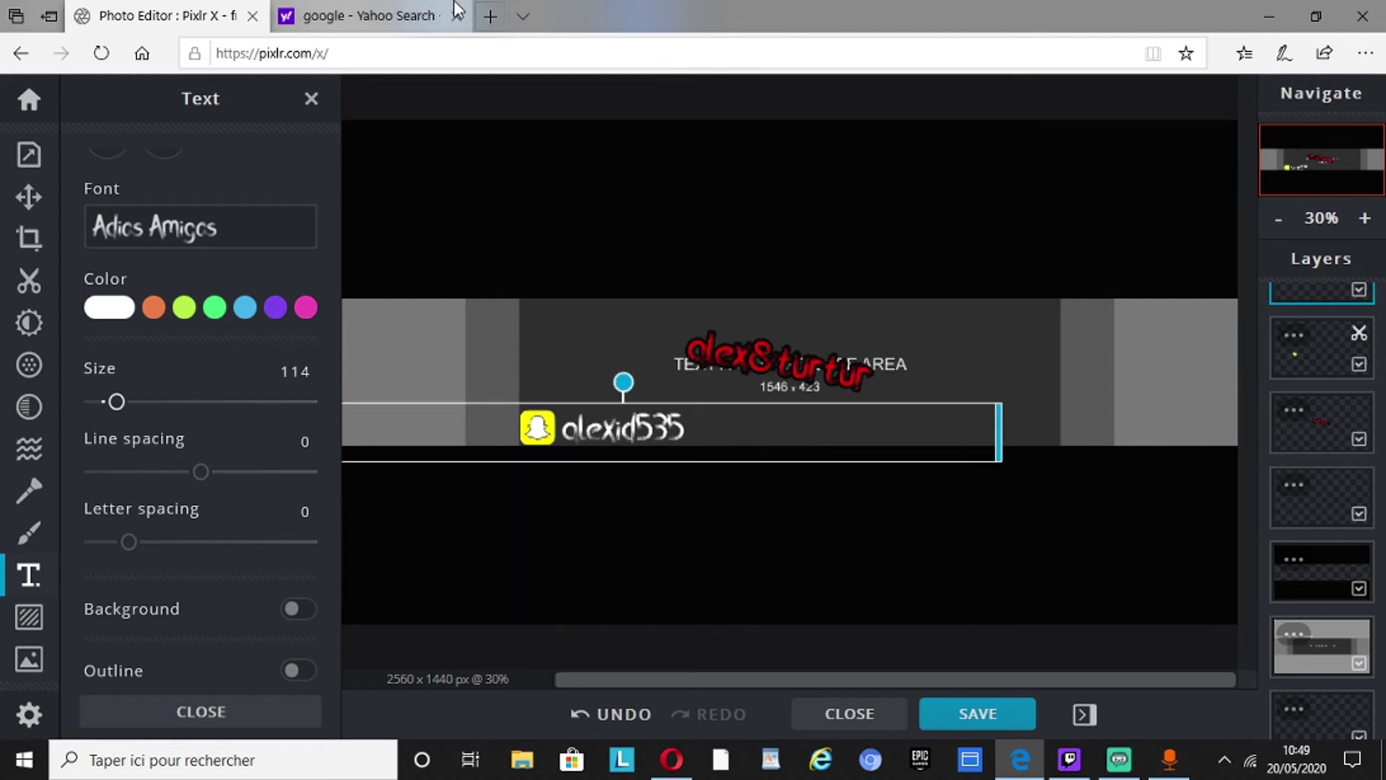
pyautogui.click(850, 267)
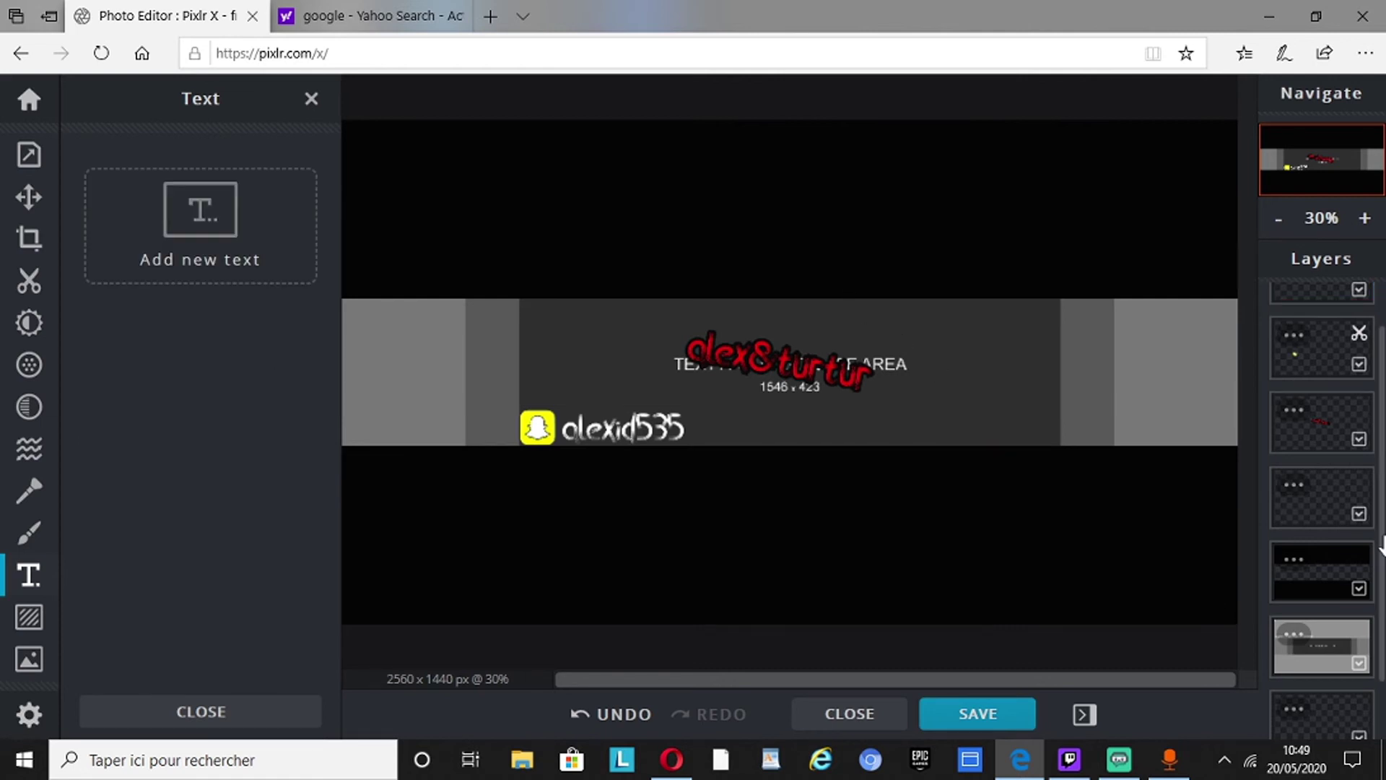
# Step: Add the picture spike png.png as an image layer and enlarge it to 599 × 560 px
pyautogui.scroll(-2, 1381, 549)
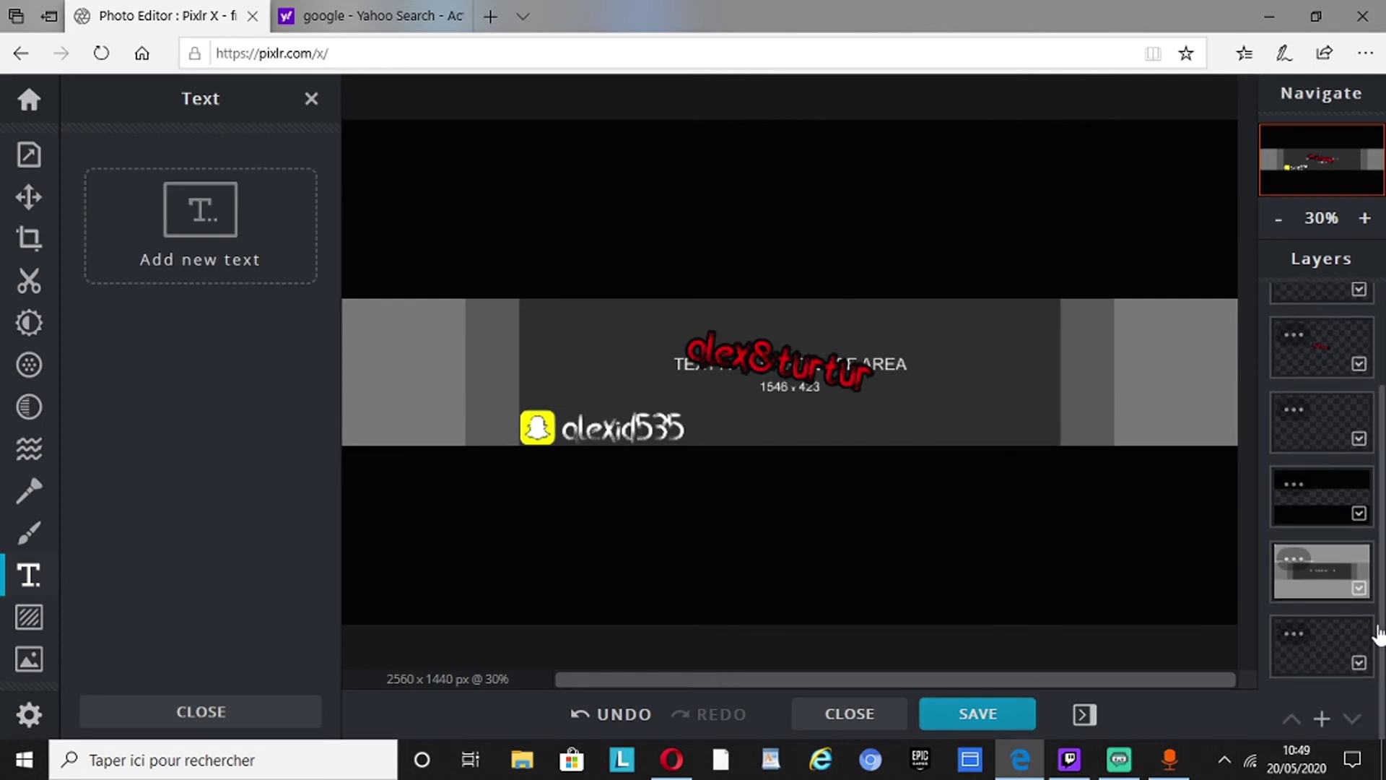
pyautogui.click(1322, 718)
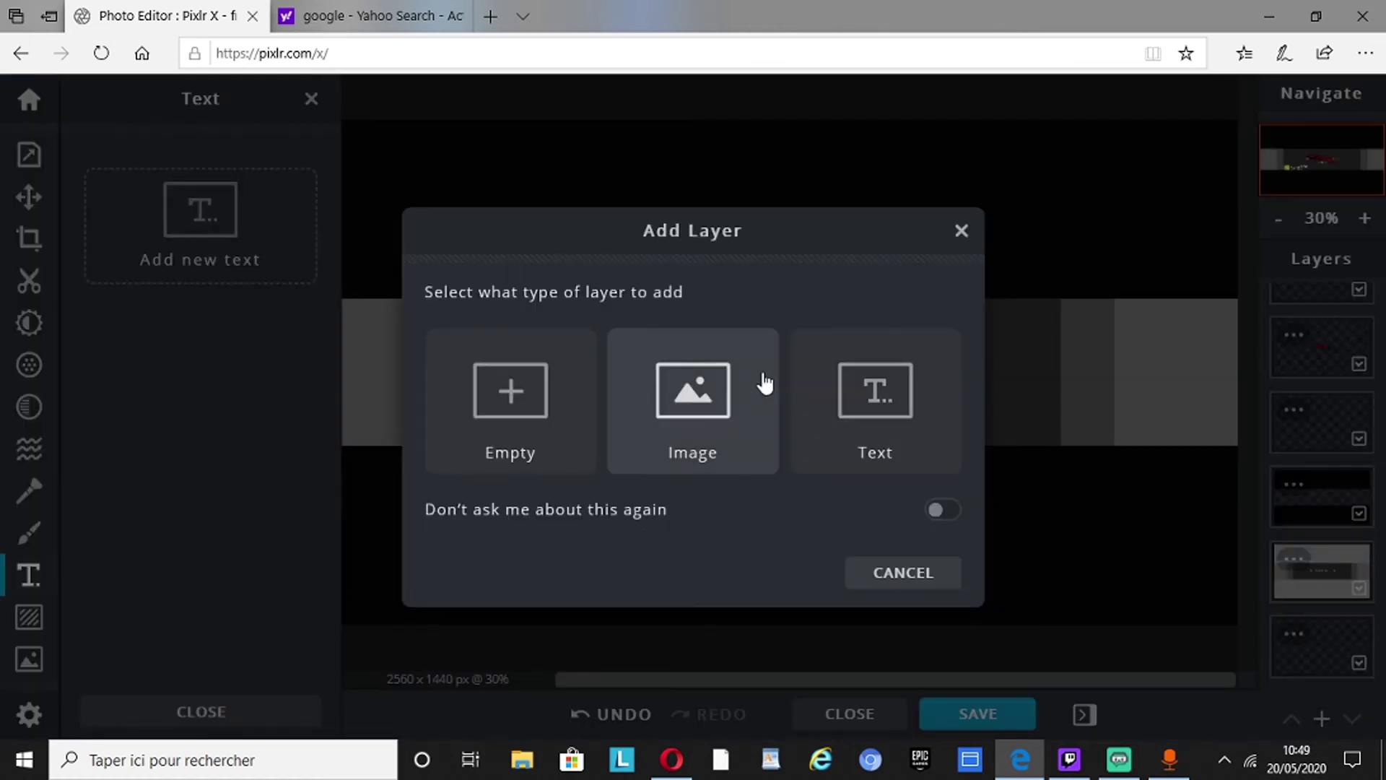
pyautogui.click(700, 394)
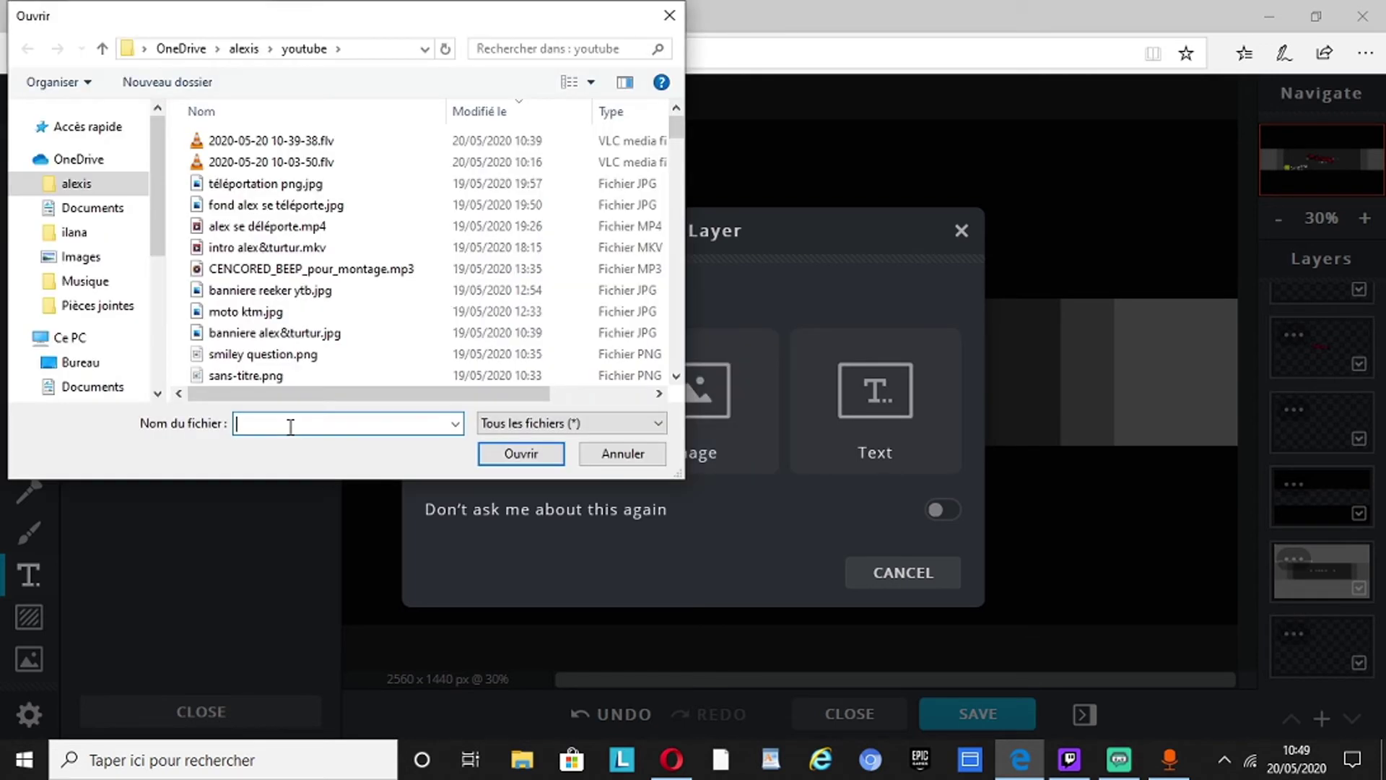
pyautogui.write('s')
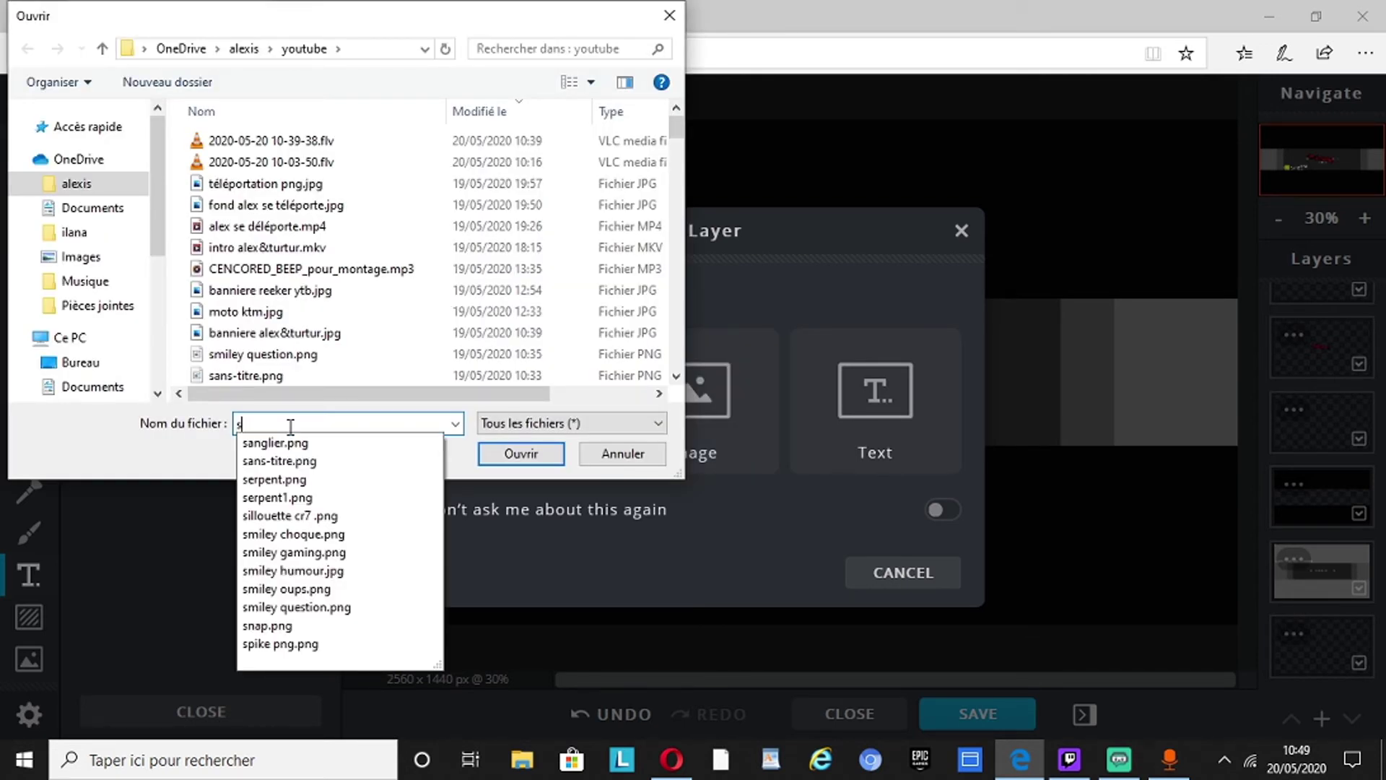
pyautogui.write('pi')
pyautogui.click(306, 443)
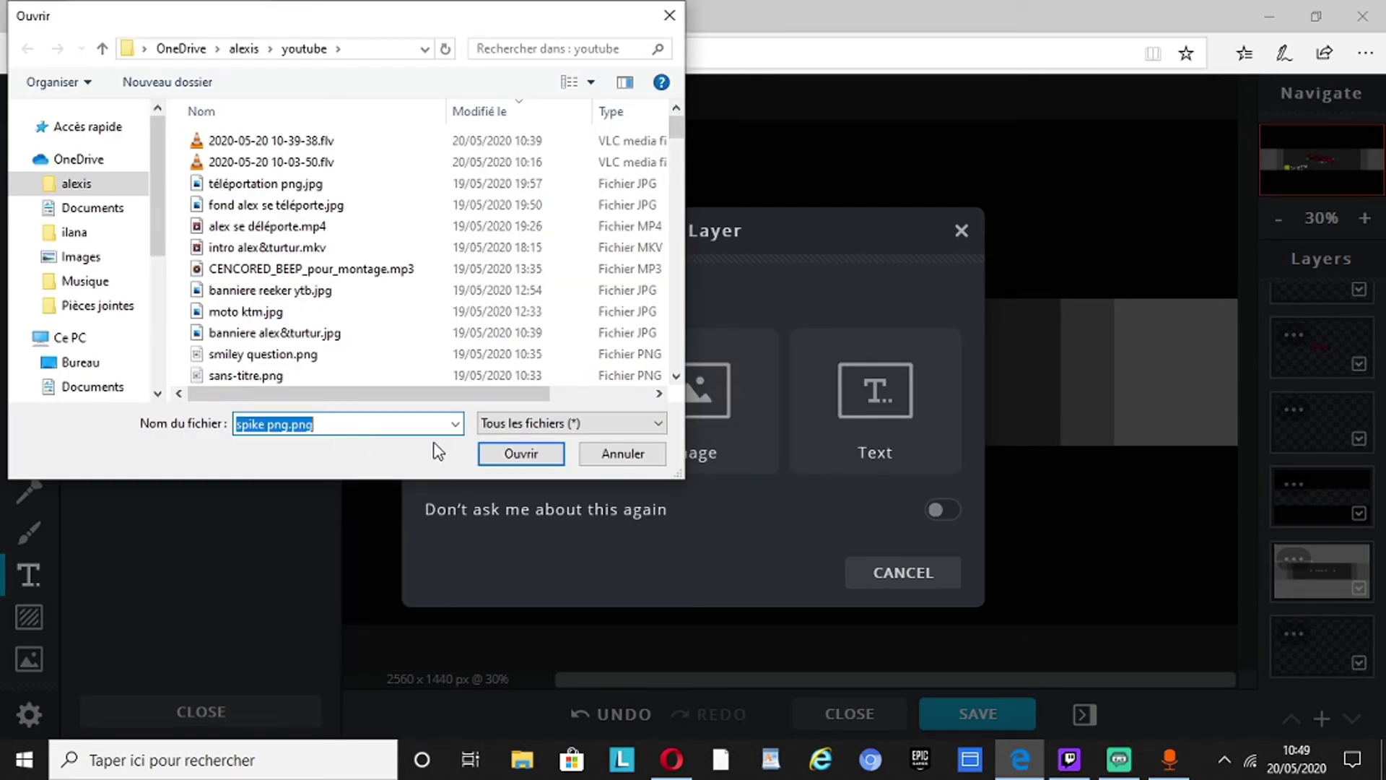
pyautogui.click(509, 458)
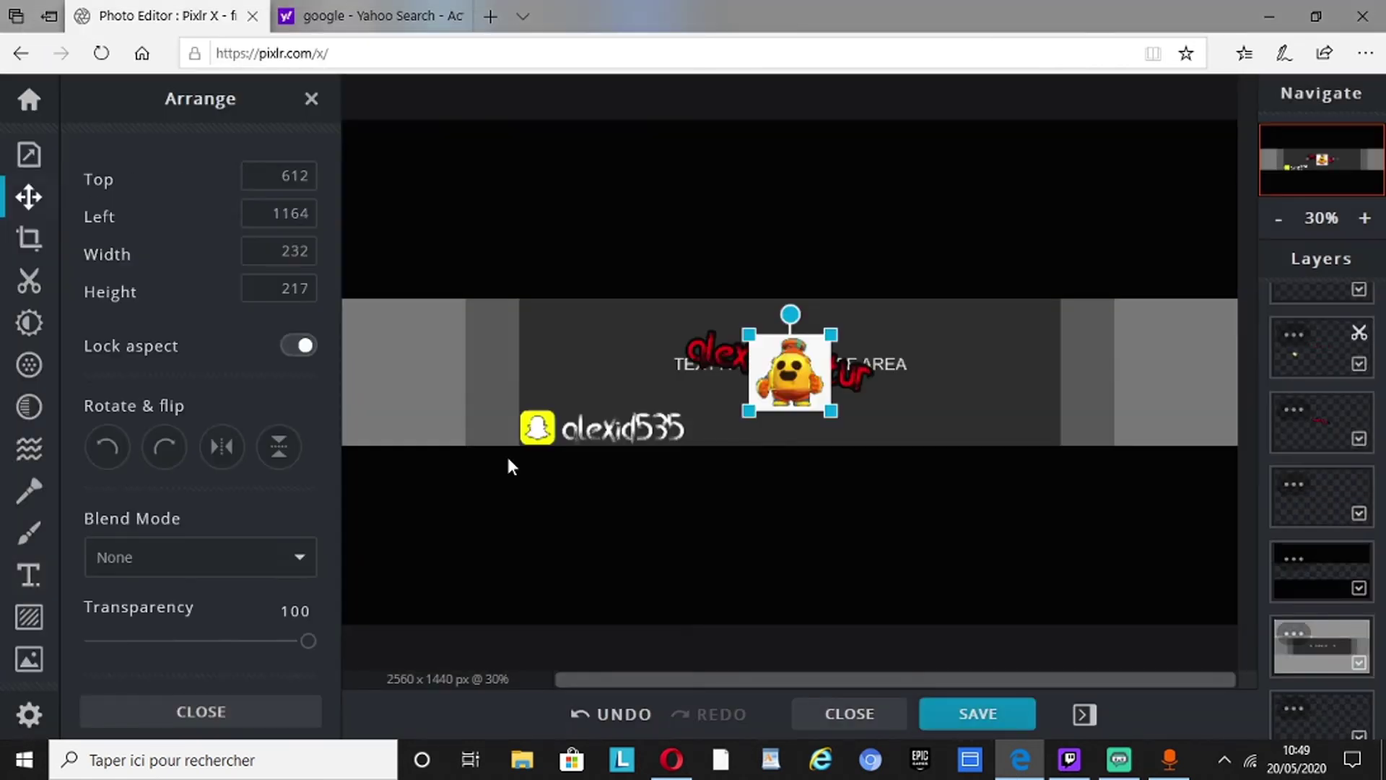
pyautogui.moveTo(830, 410); pyautogui.dragTo(960, 498)
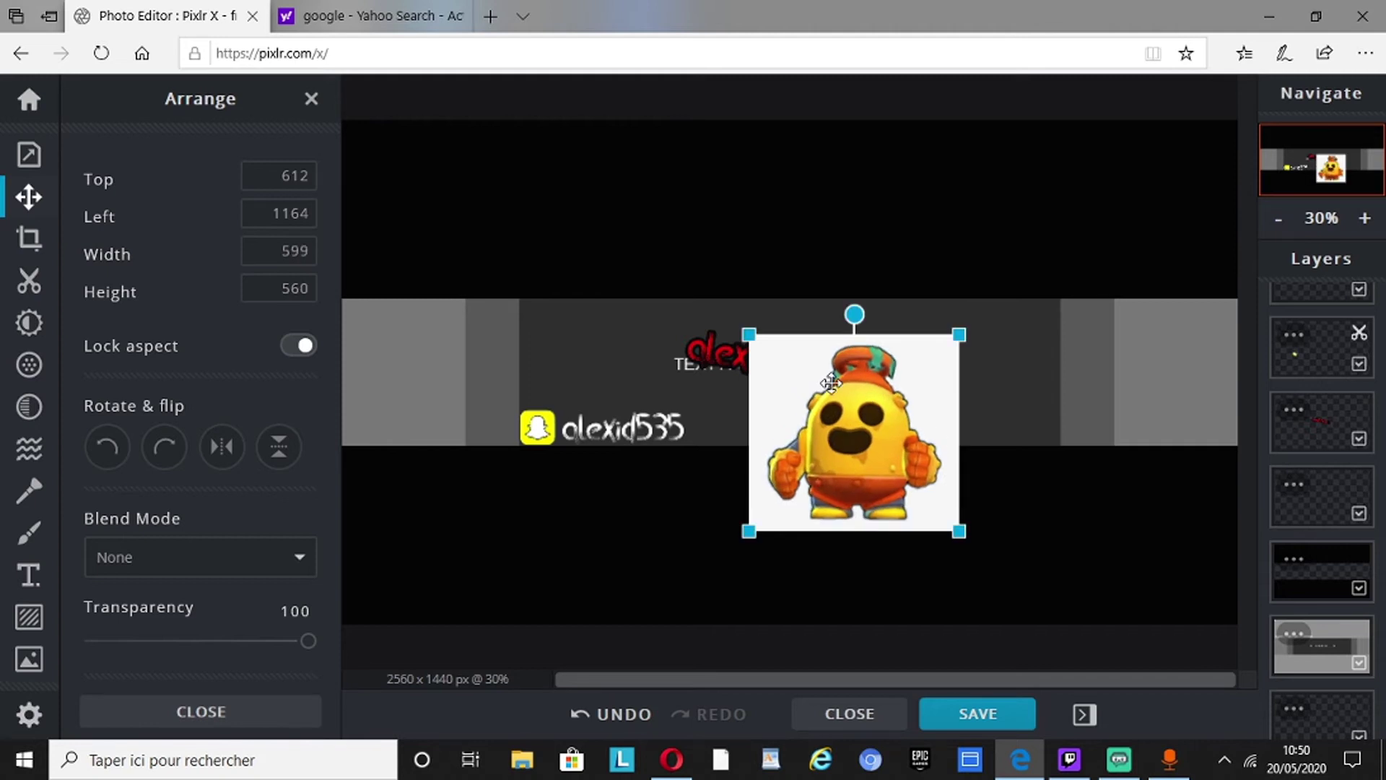
# Step: Remove the white background around the yellow character with Magic Cutout in Remove mode at tolerance 32
pyautogui.click(30, 283)
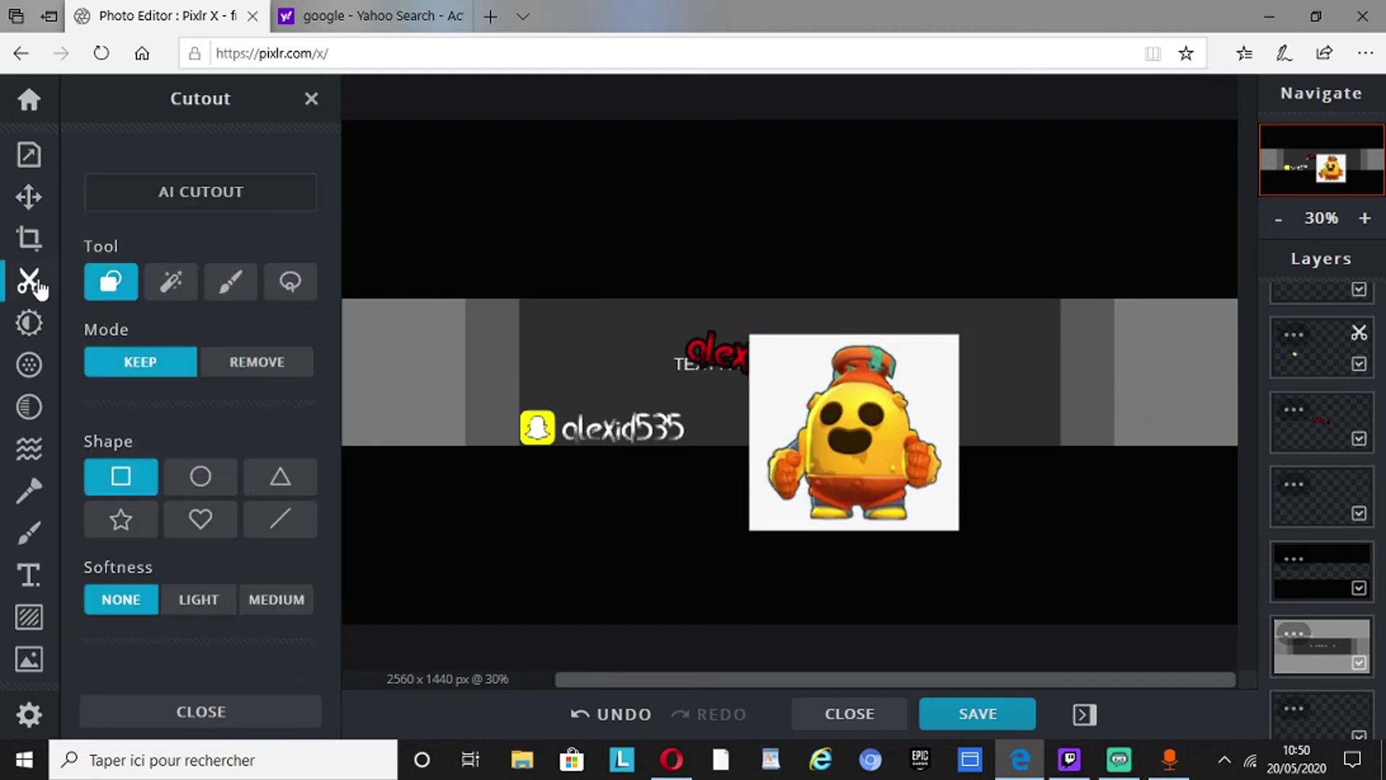
pyautogui.click(166, 287)
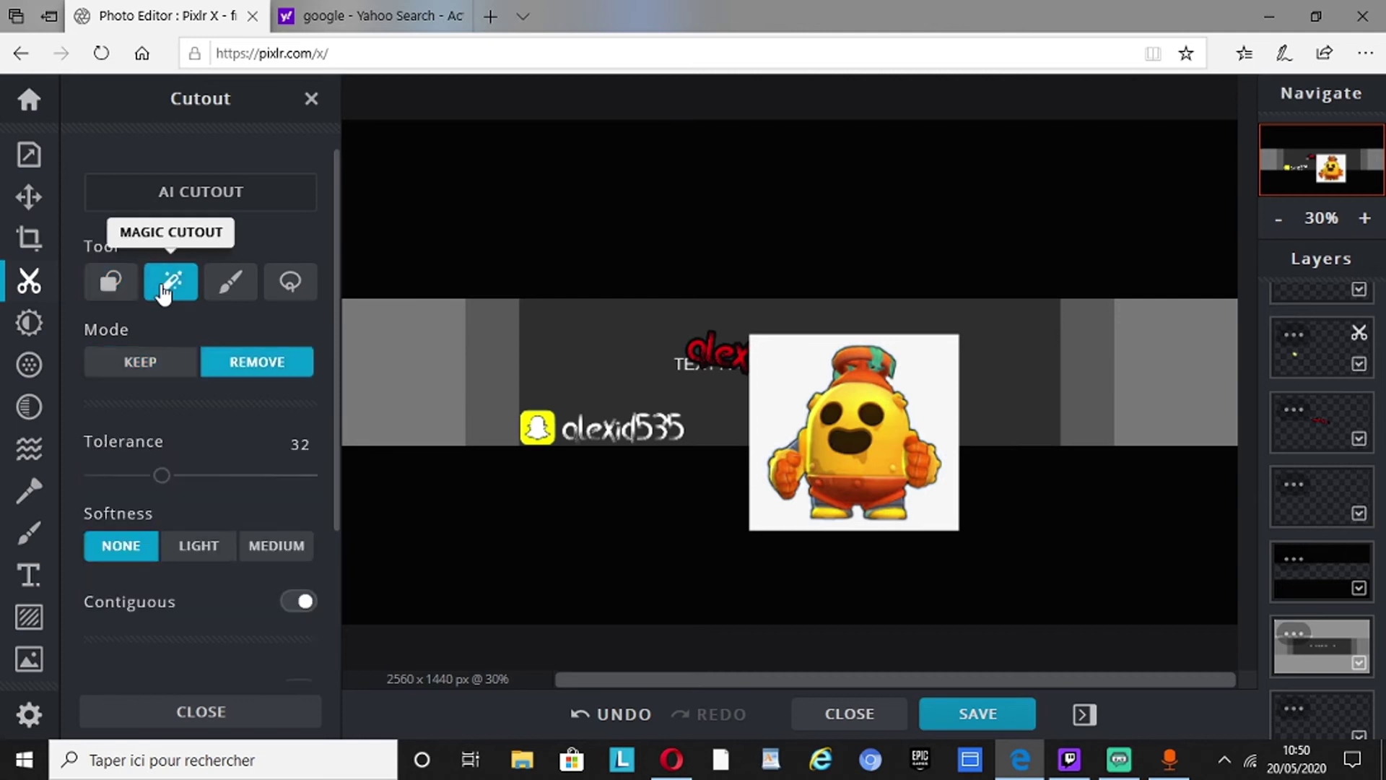
pyautogui.click(790, 370)
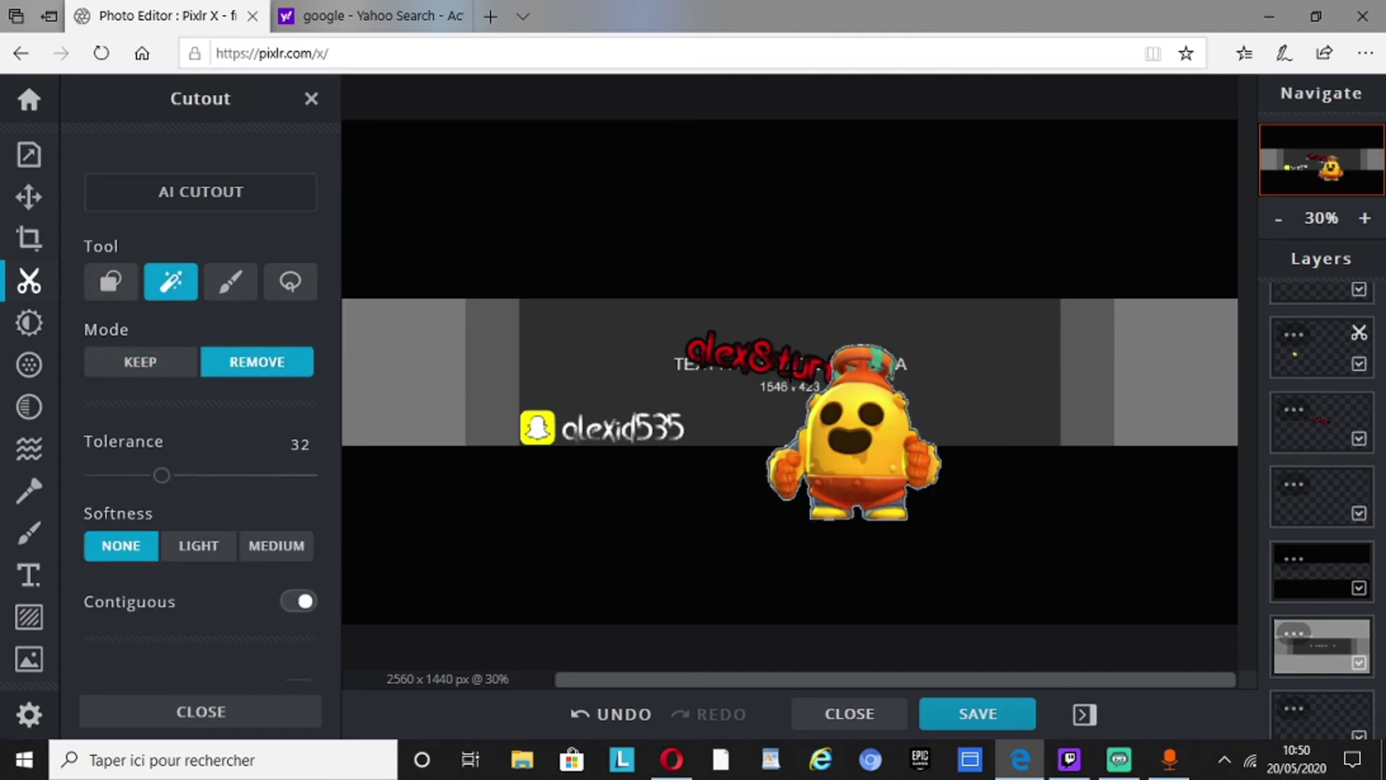
# Step: Shrink the yellow character to 242 × 226 px and place it, tilted slightly clockwise, in the safe area's lower-right corner at top 706, left 1787
pyautogui.click(29, 197)
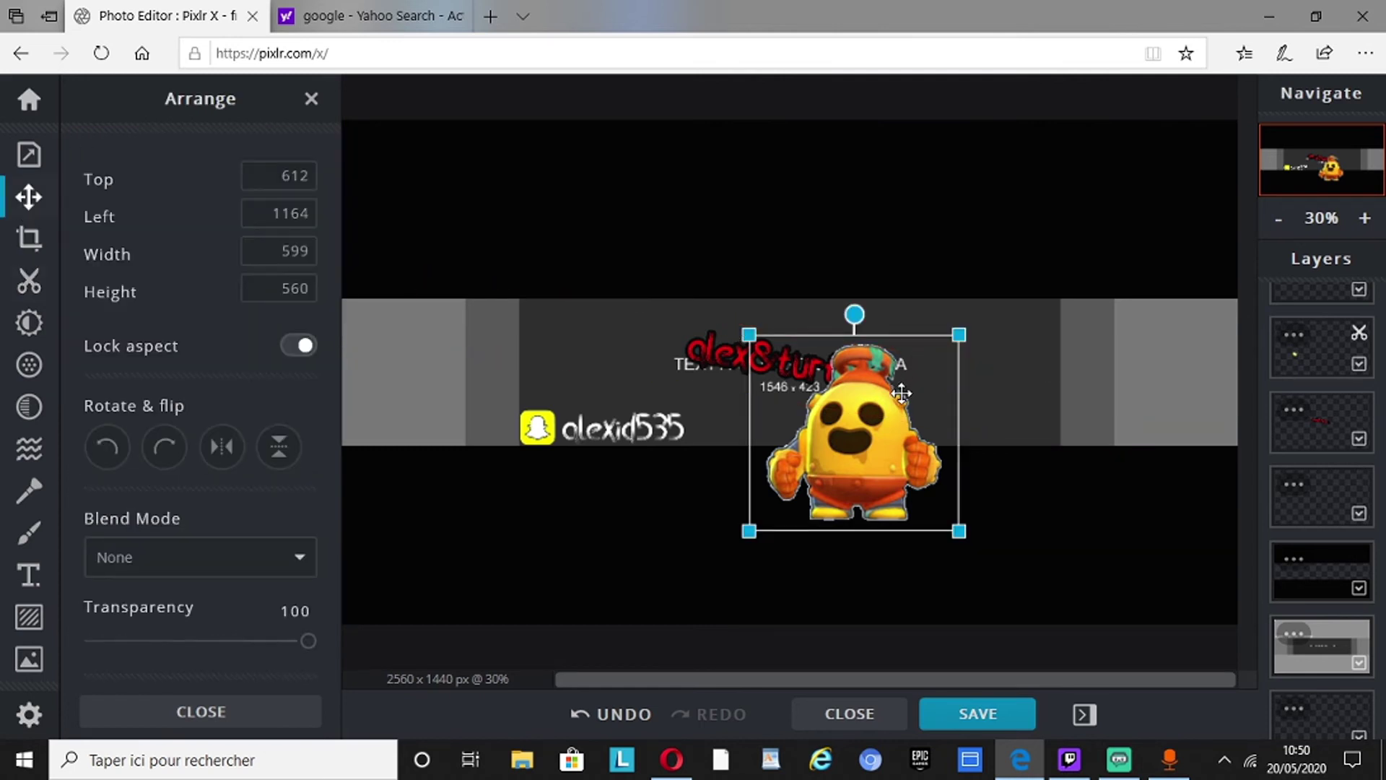
pyautogui.moveTo(958, 335); pyautogui.dragTo(998, 344)
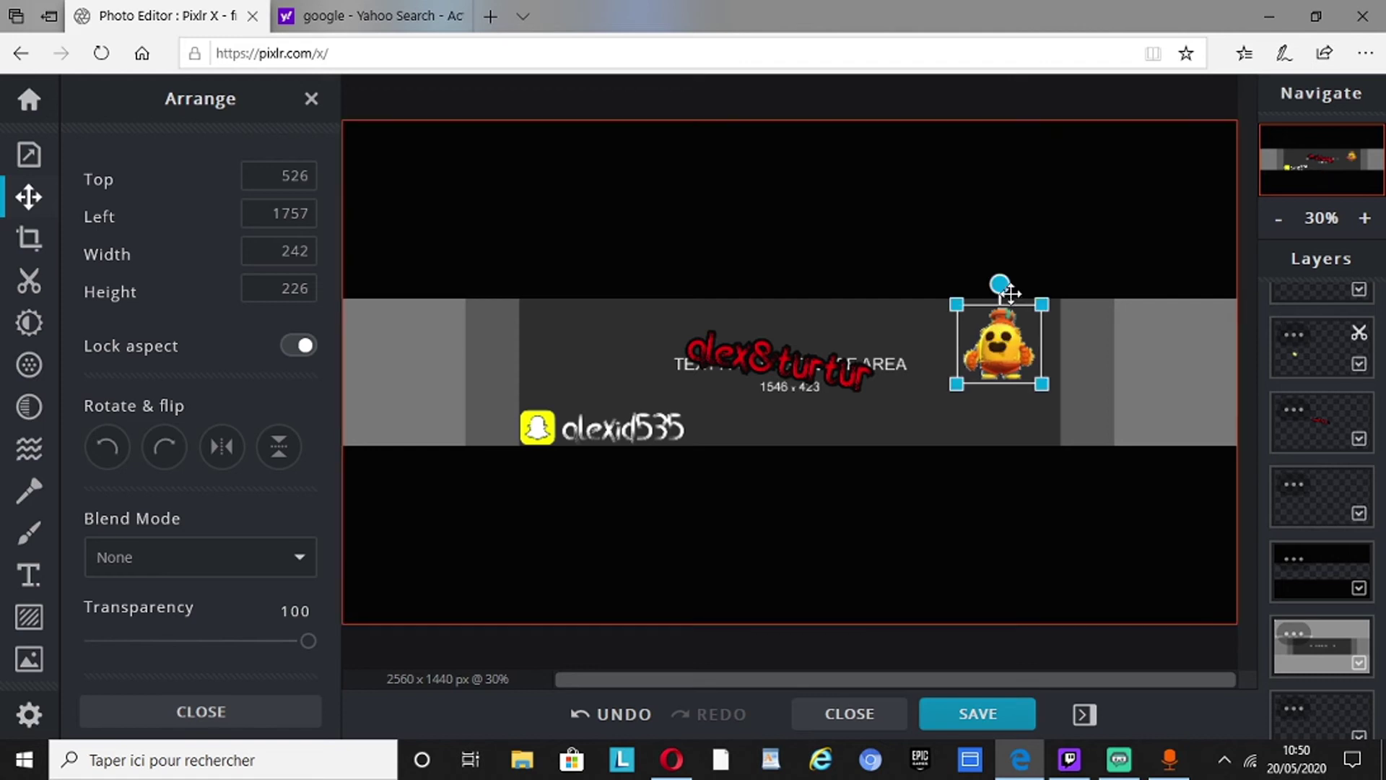
pyautogui.moveTo(1009, 292); pyautogui.dragTo(1006, 285)
pyautogui.moveTo(999, 342); pyautogui.dragTo(1010, 399)
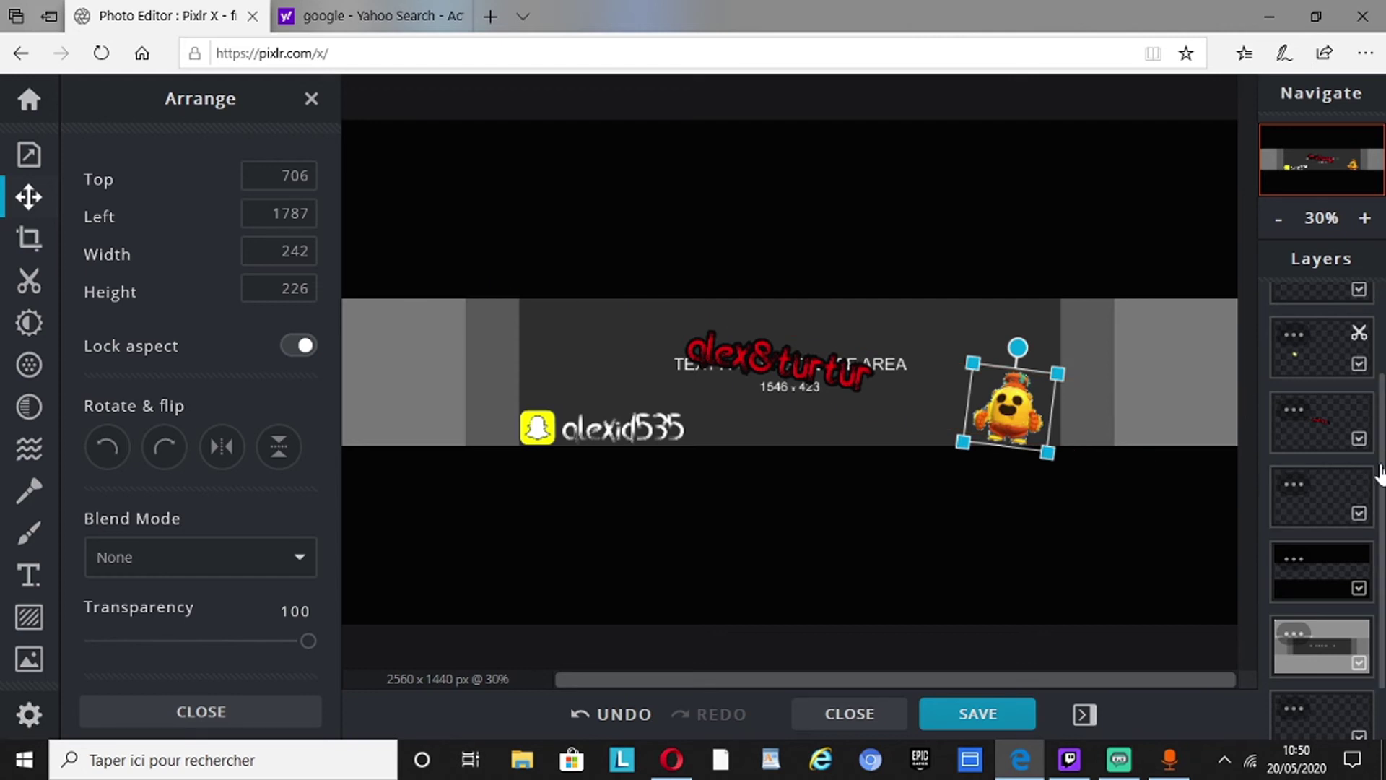
pyautogui.scroll(-2, 1370, 549)
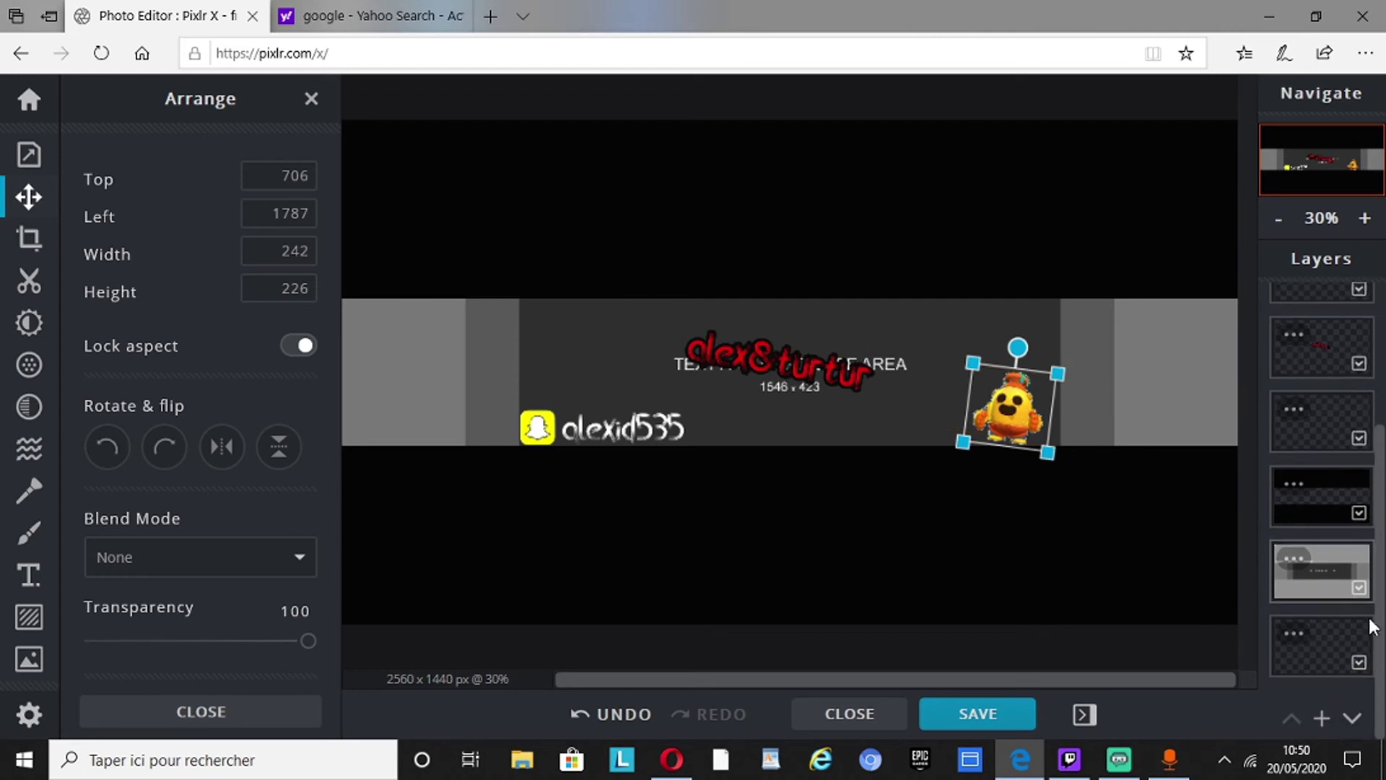
# Step: Add the picture abonne toi.png as an image layer and enlarge it to 608 × 608 px
pyautogui.click(1322, 718)
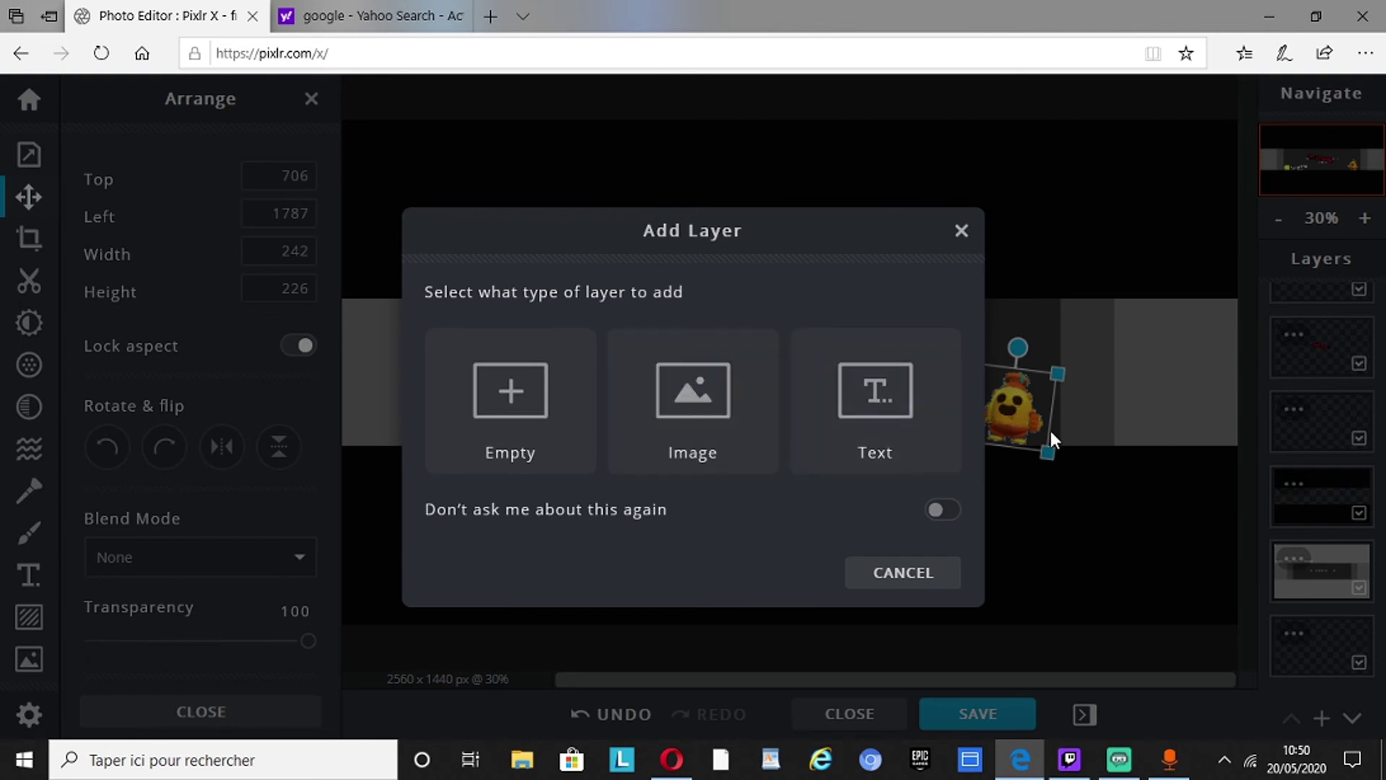
pyautogui.click(715, 408)
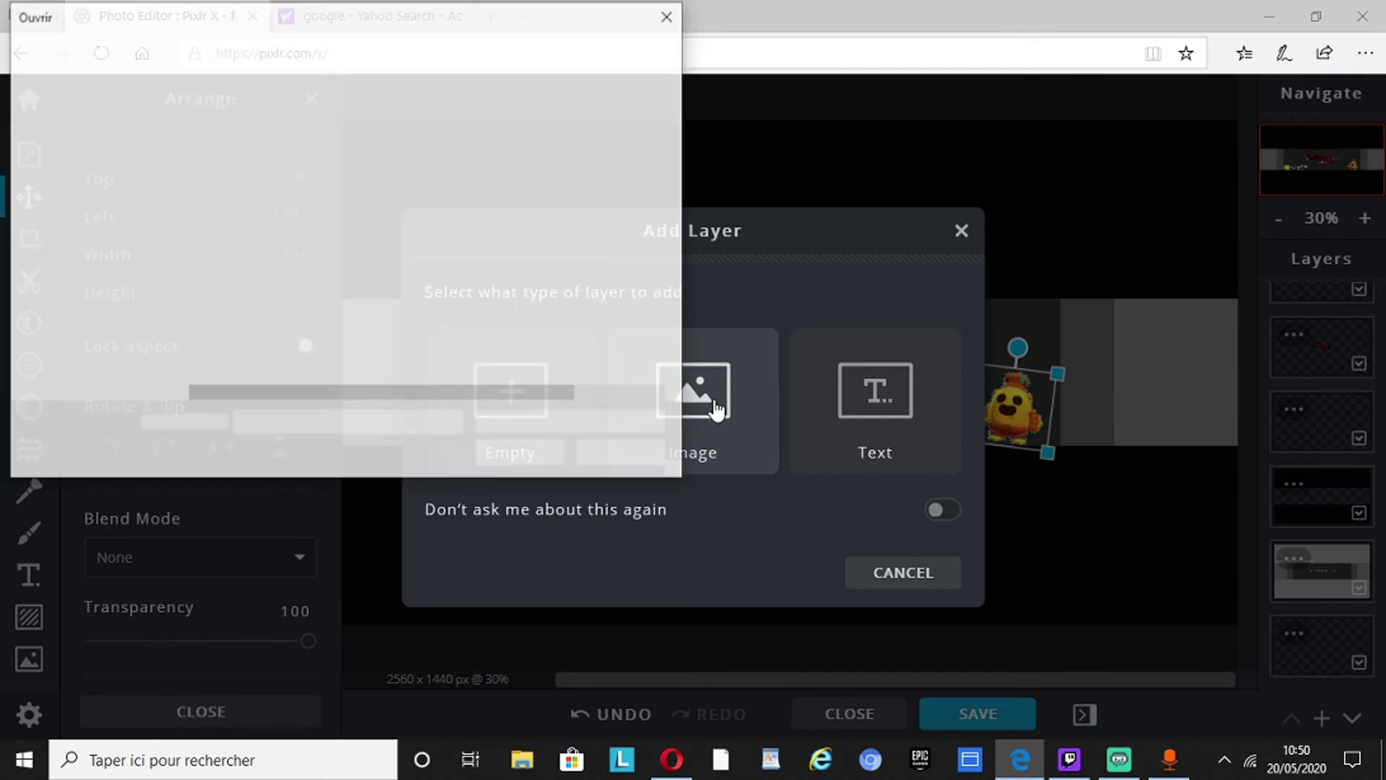
pyautogui.write('abo')
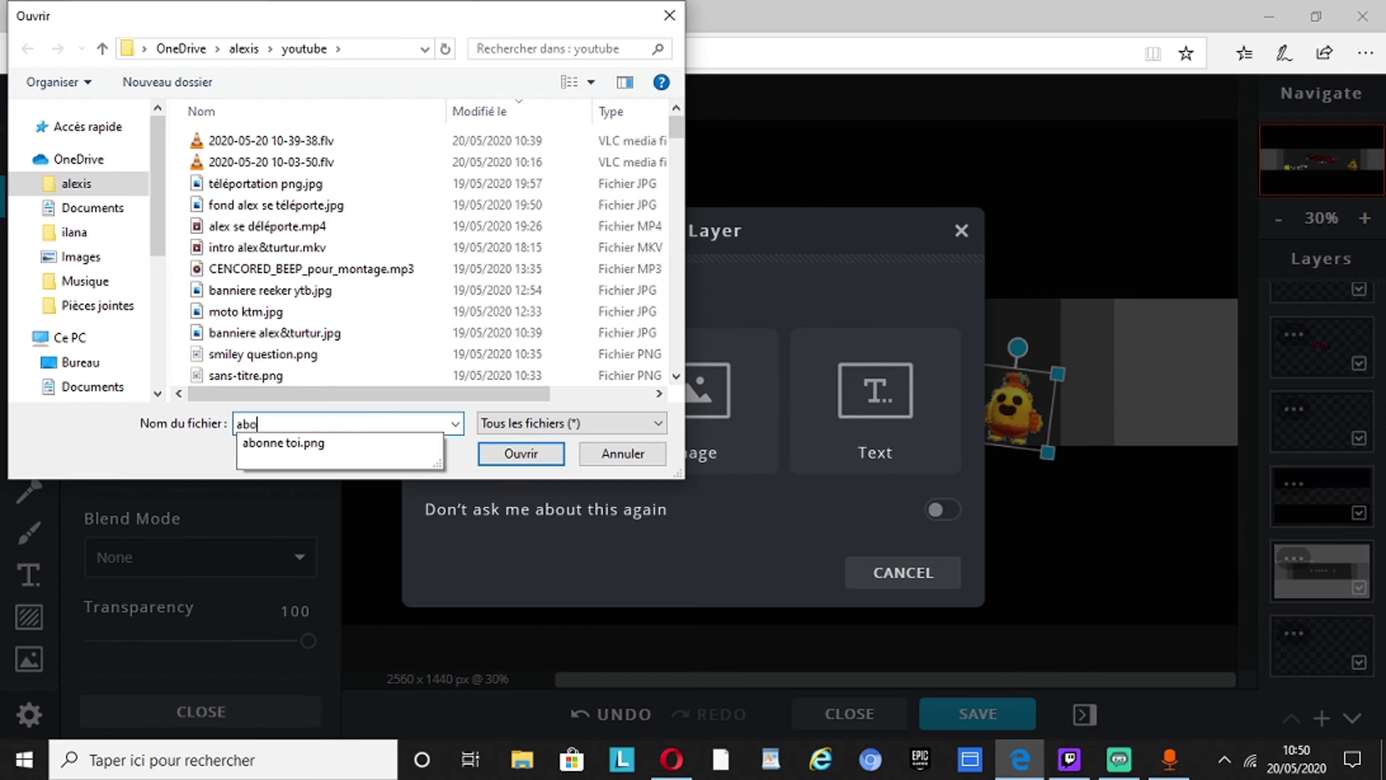
pyautogui.click(369, 446)
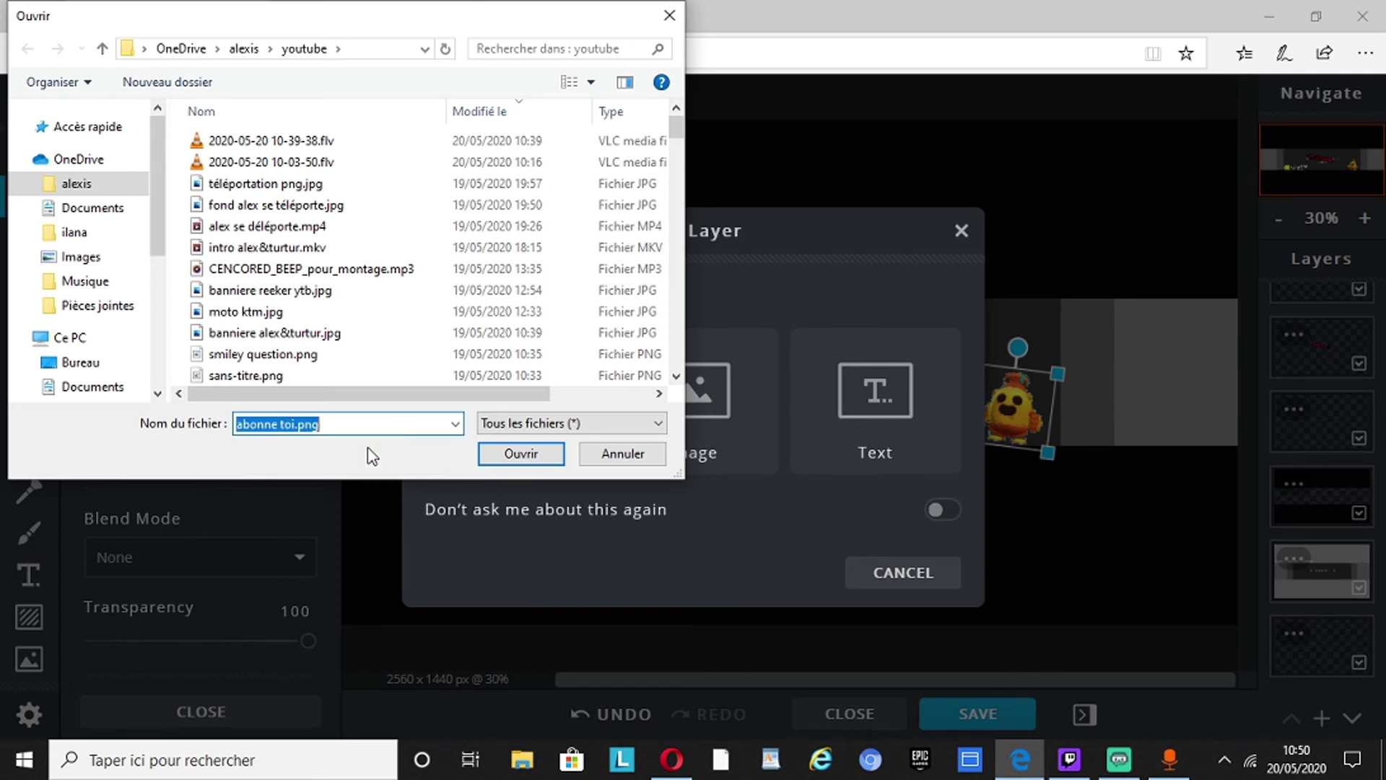
pyautogui.click(544, 453)
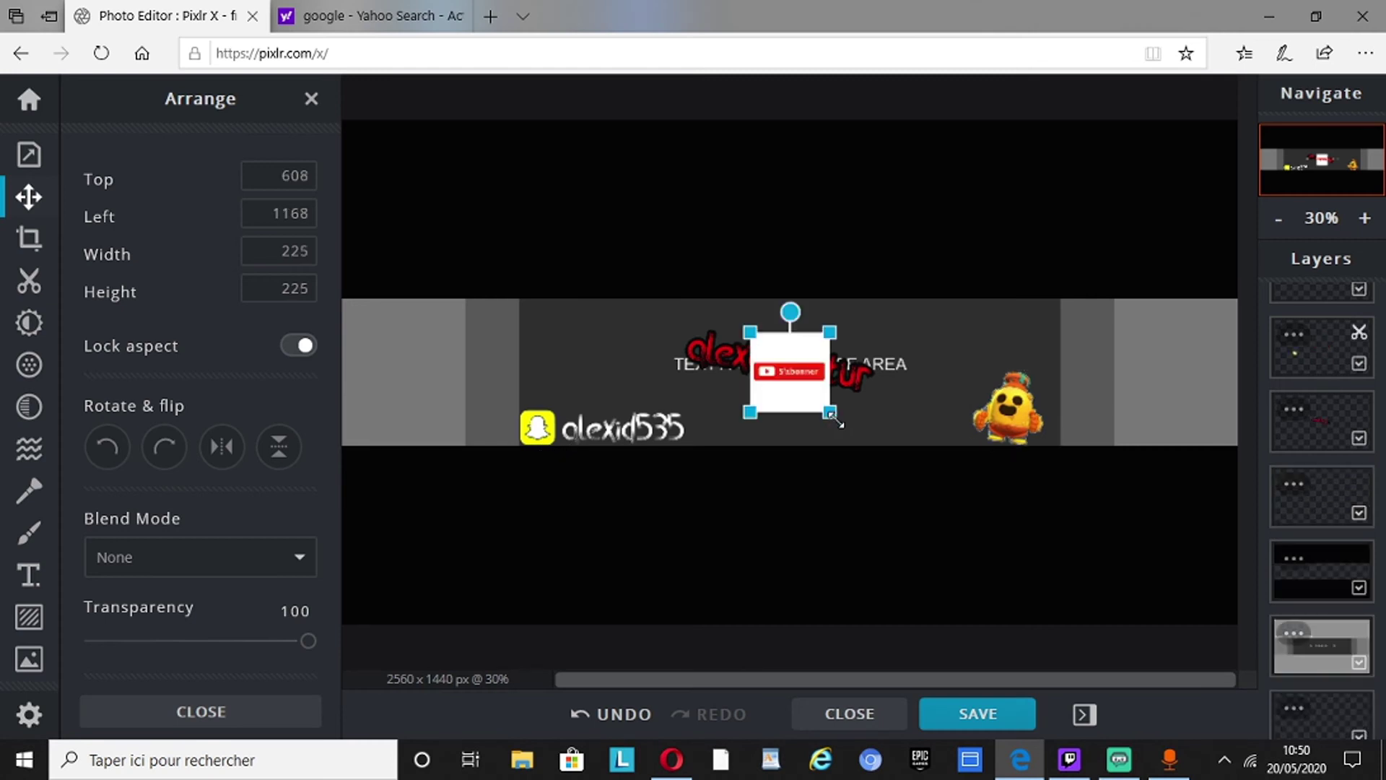
pyautogui.moveTo(829, 409); pyautogui.dragTo(963, 538)
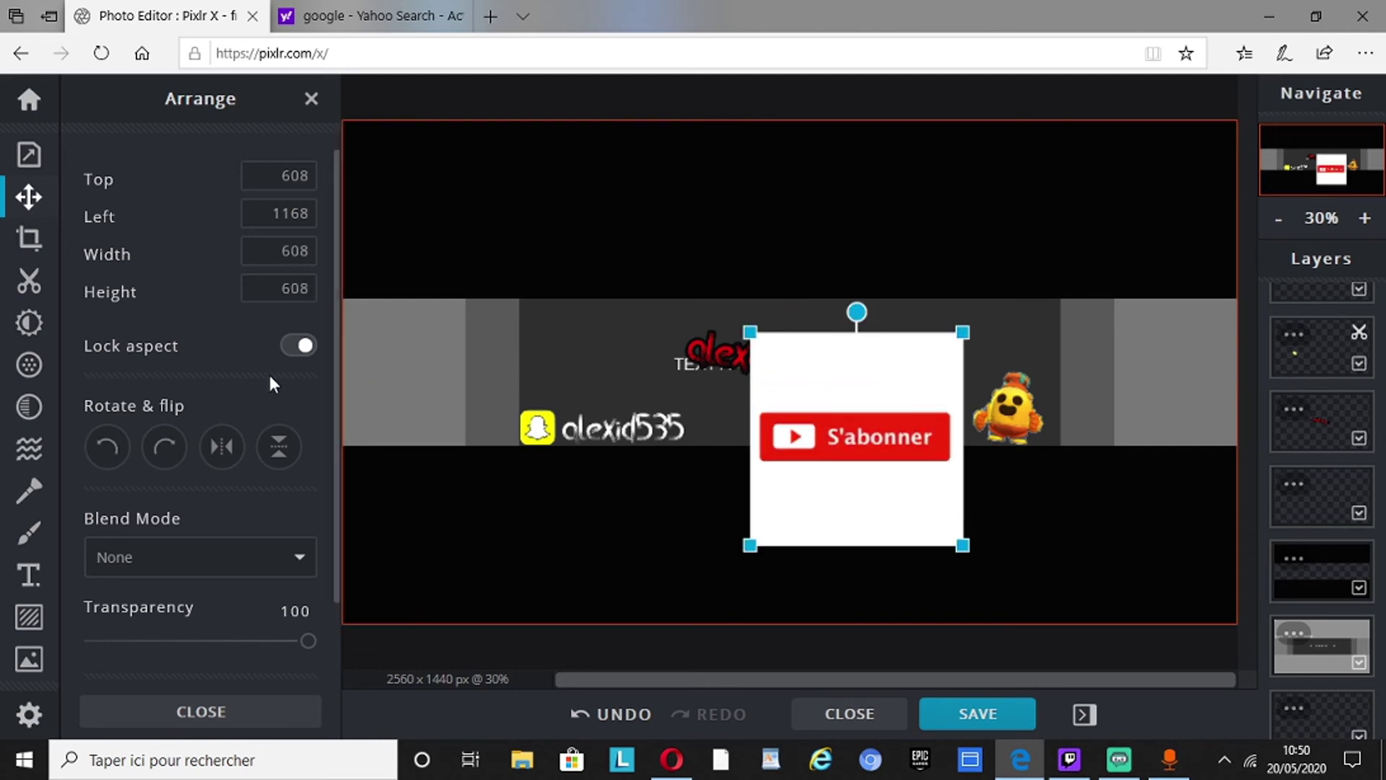
# Step: Remove the white background around the red S'abonner button with Magic Cutout in Remove mode at tolerance 32
pyautogui.click(41, 285)
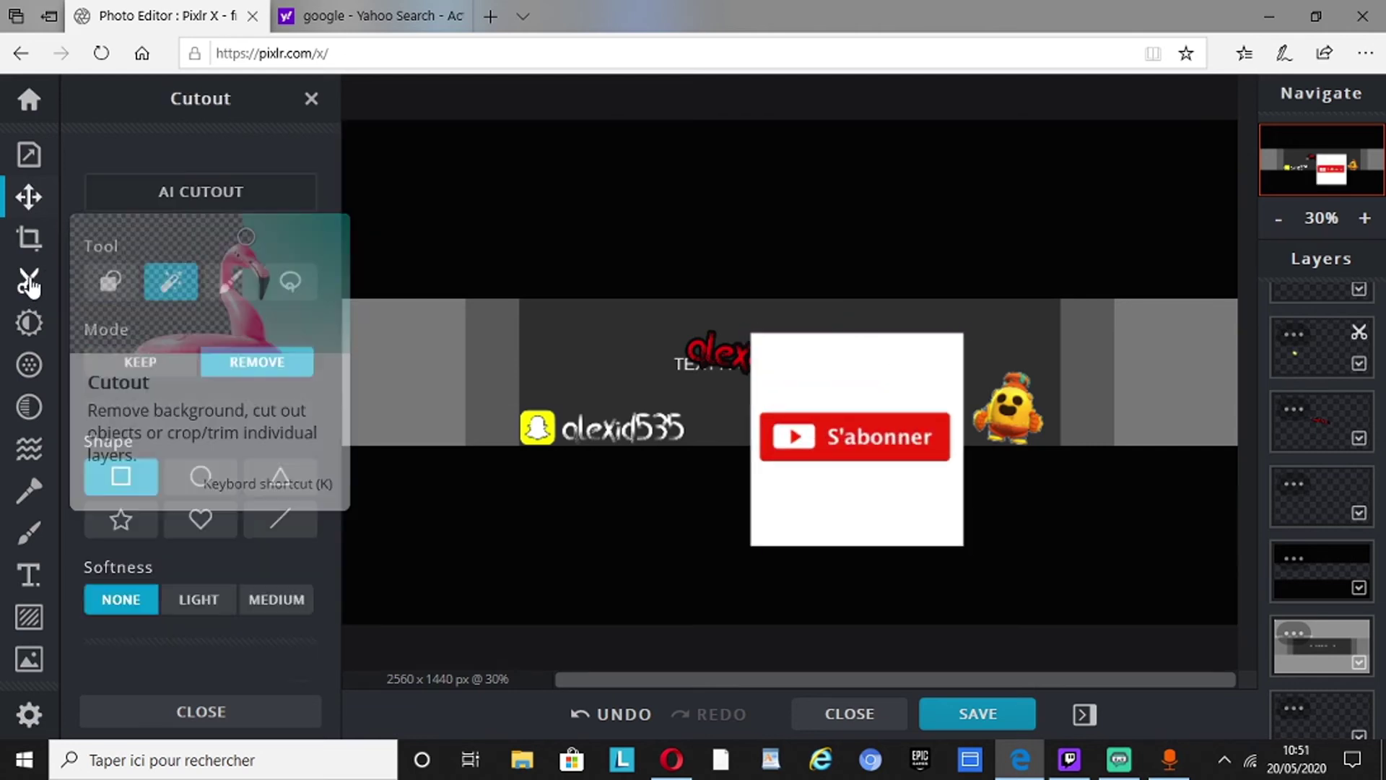
pyautogui.click(170, 283)
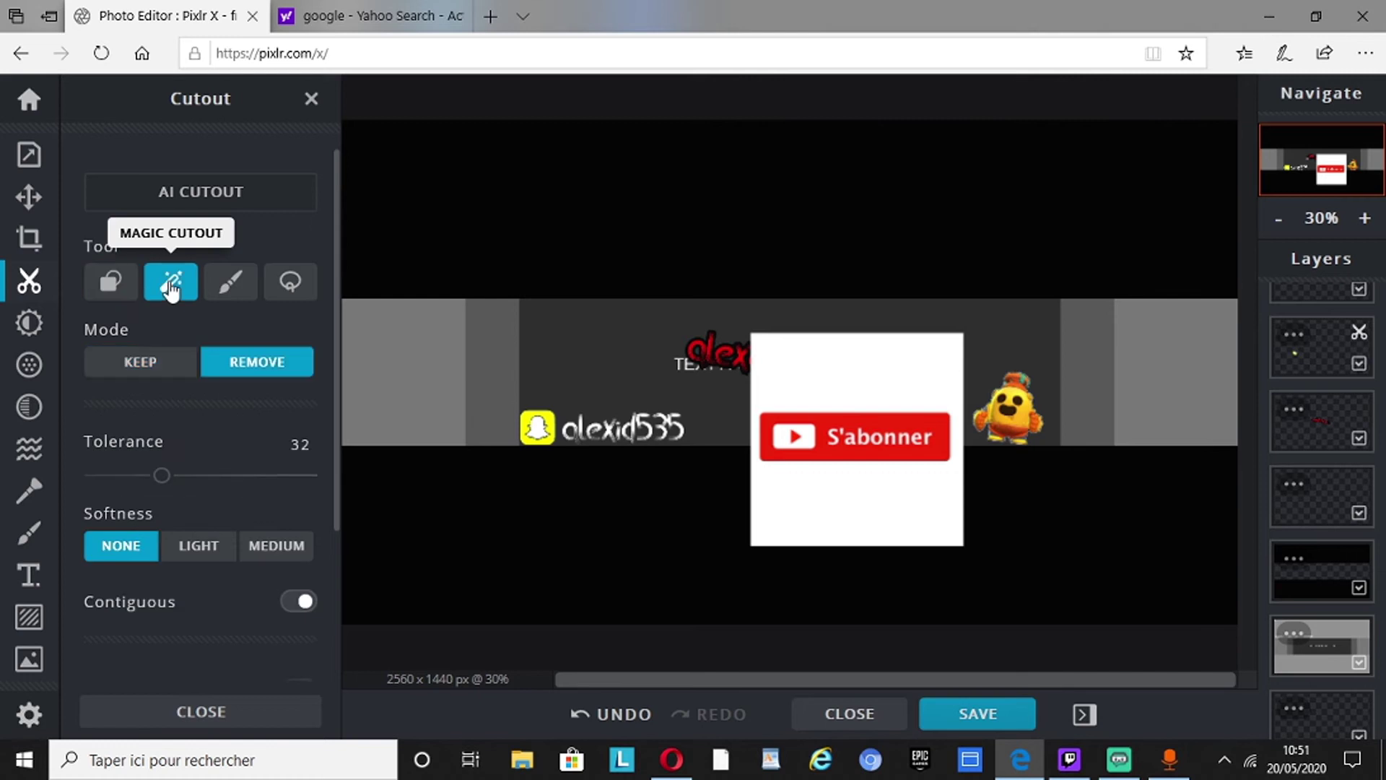
pyautogui.click(881, 363)
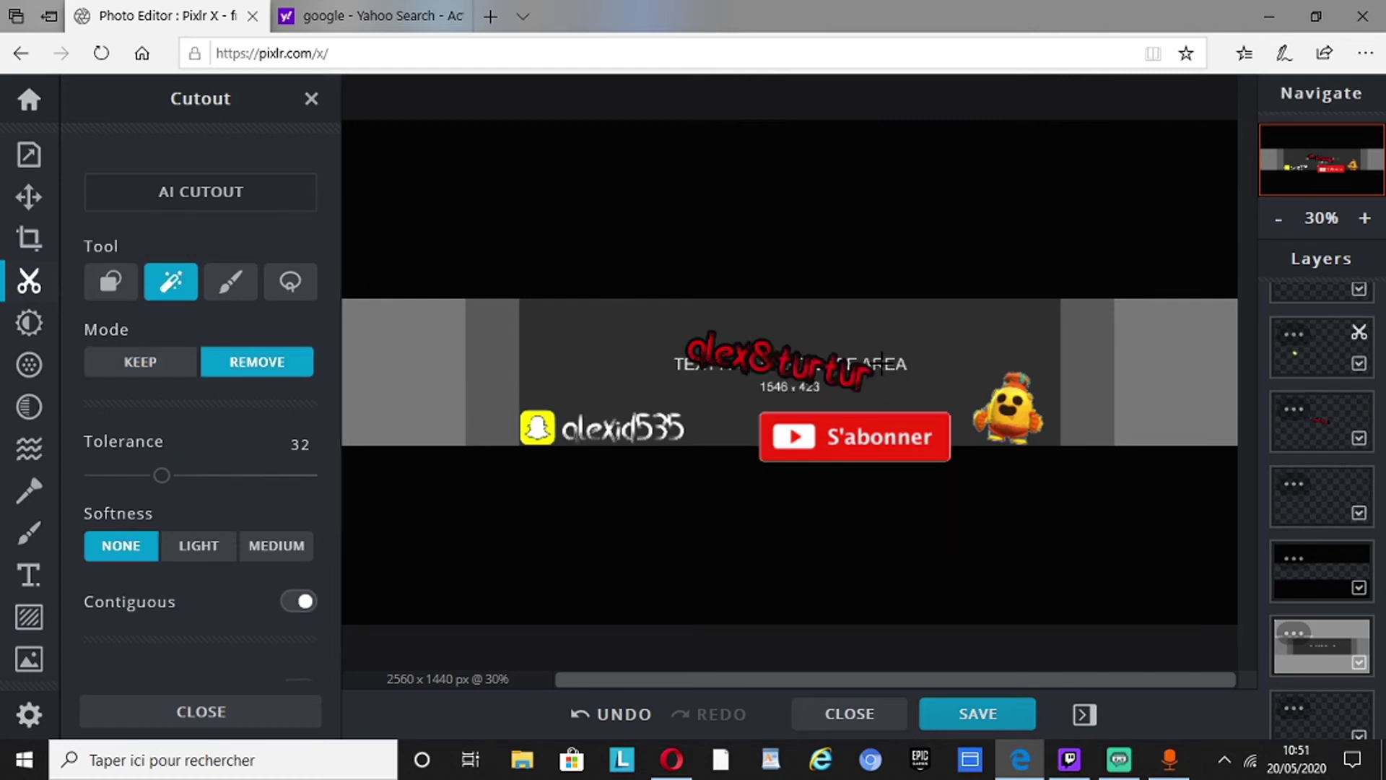
# Step: Shrink the S'abonner button layer to 315 × 315 px at top 424, left 1585, and nudge the channel name to top 578, left 180
pyautogui.click(36, 198)
pyautogui.moveTo(962, 333); pyautogui.dragTo(992, 313)
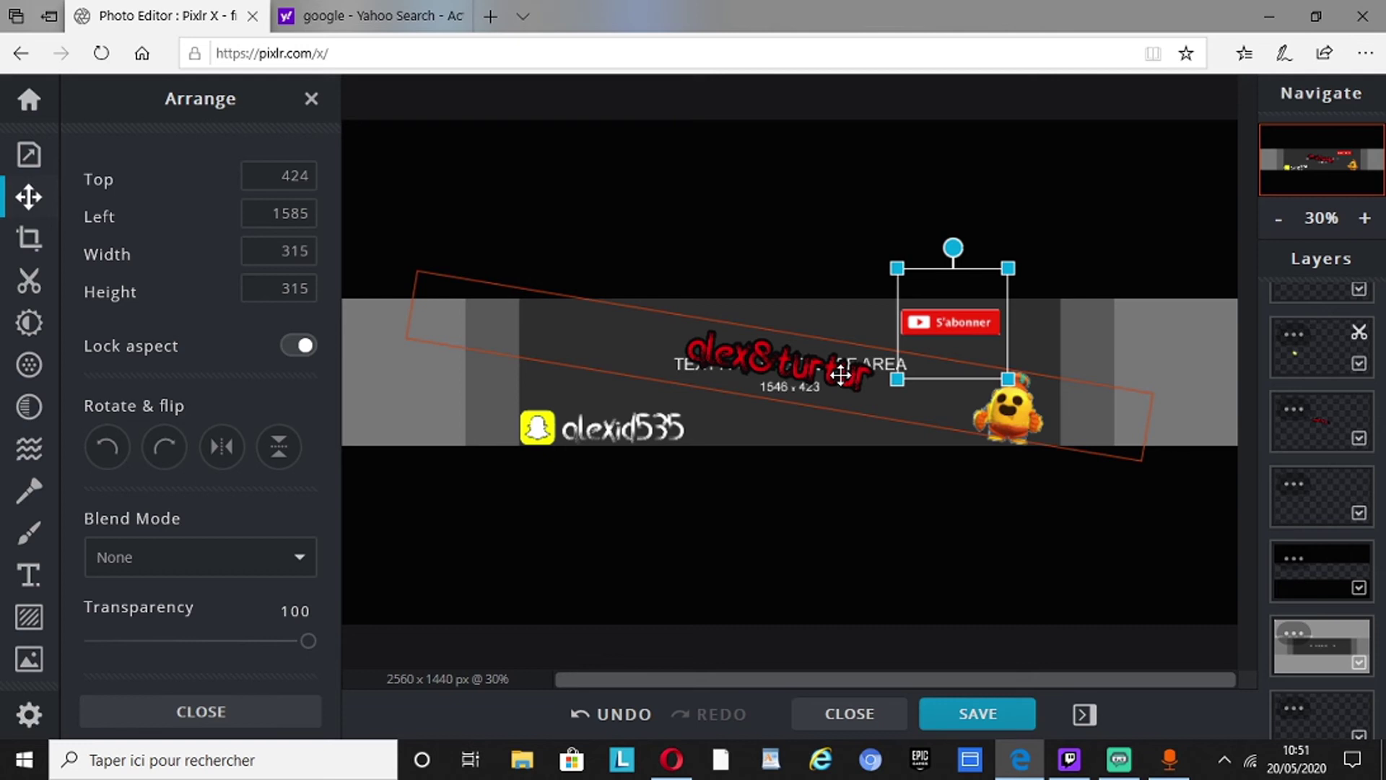
pyautogui.click(1375, 409)
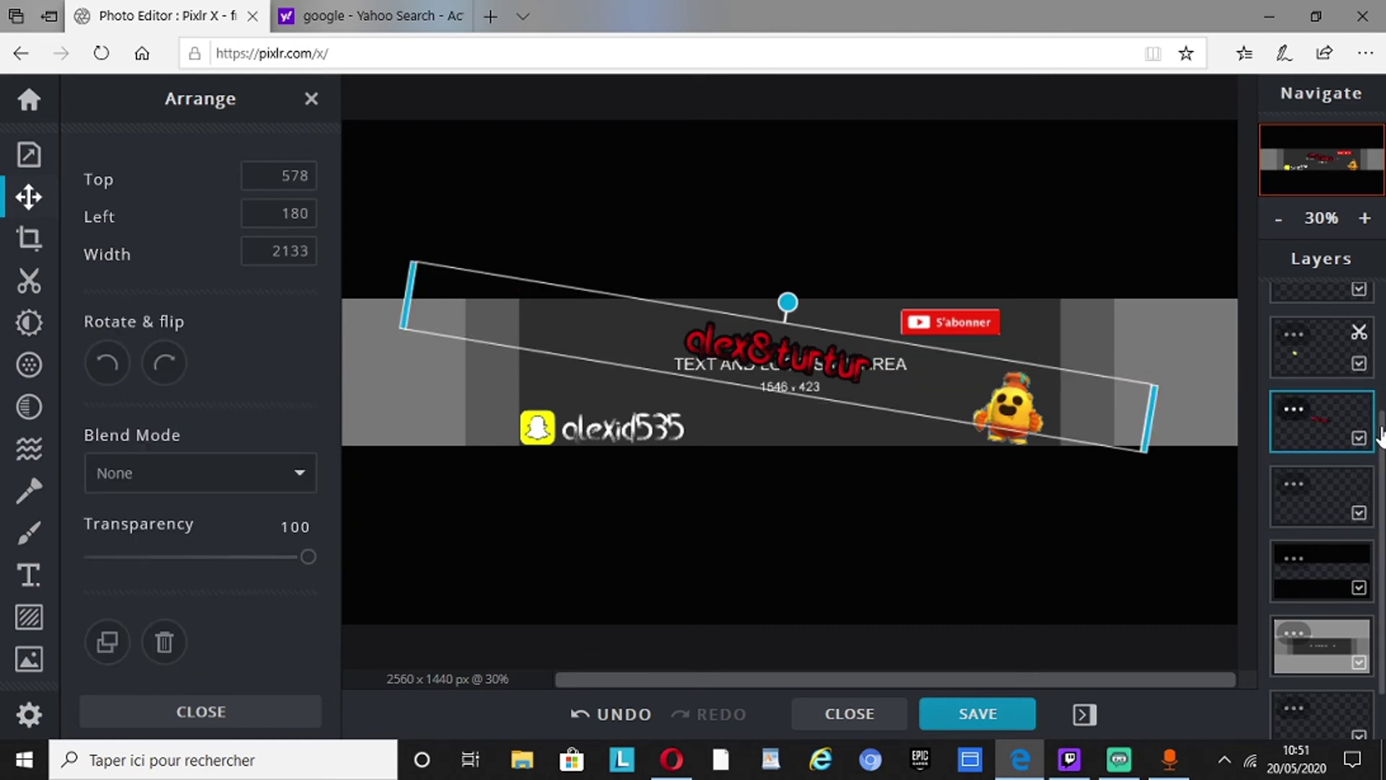
# Step: Add the picture pouce bleu.png to the banner as an image layer
pyautogui.scroll(-2, 1378, 462)
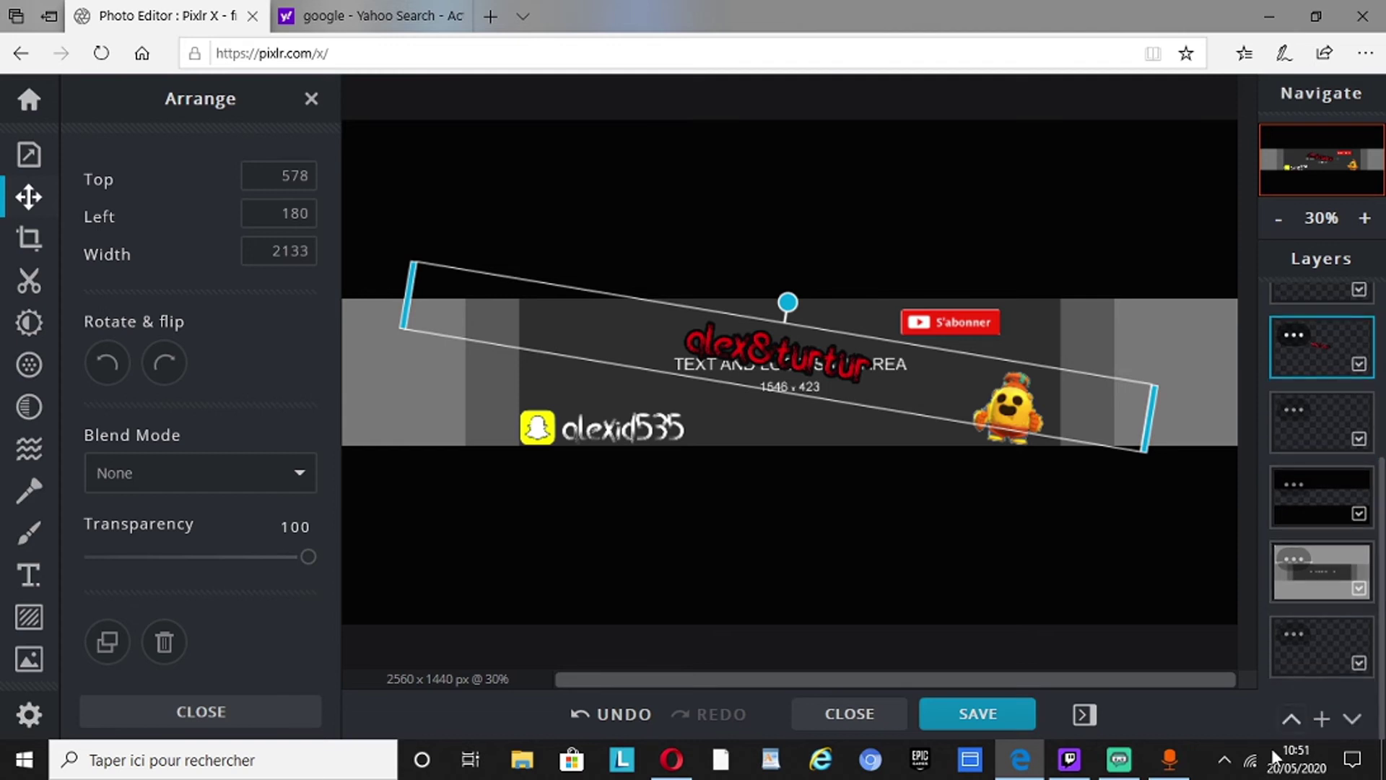
pyautogui.click(1321, 718)
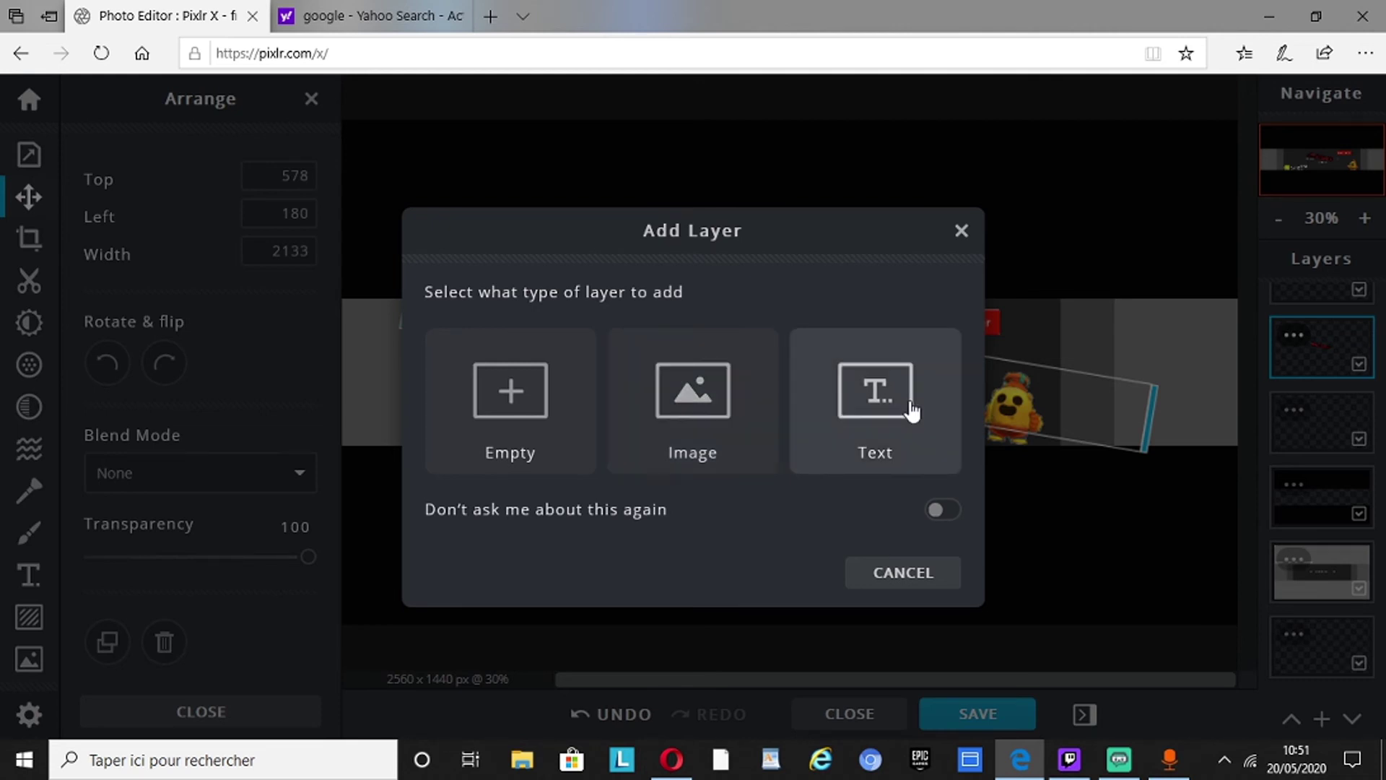
pyautogui.click(751, 398)
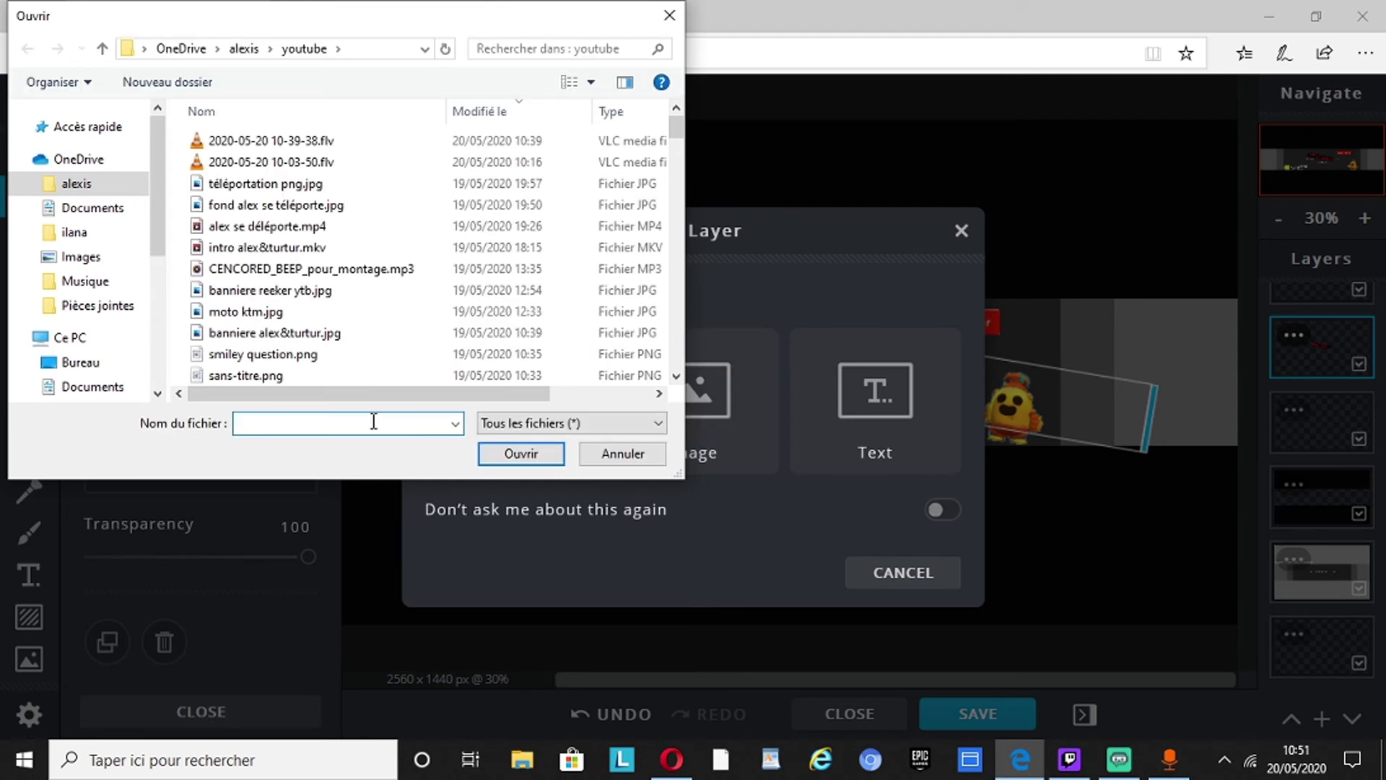
pyautogui.write('po')
pyautogui.click(363, 461)
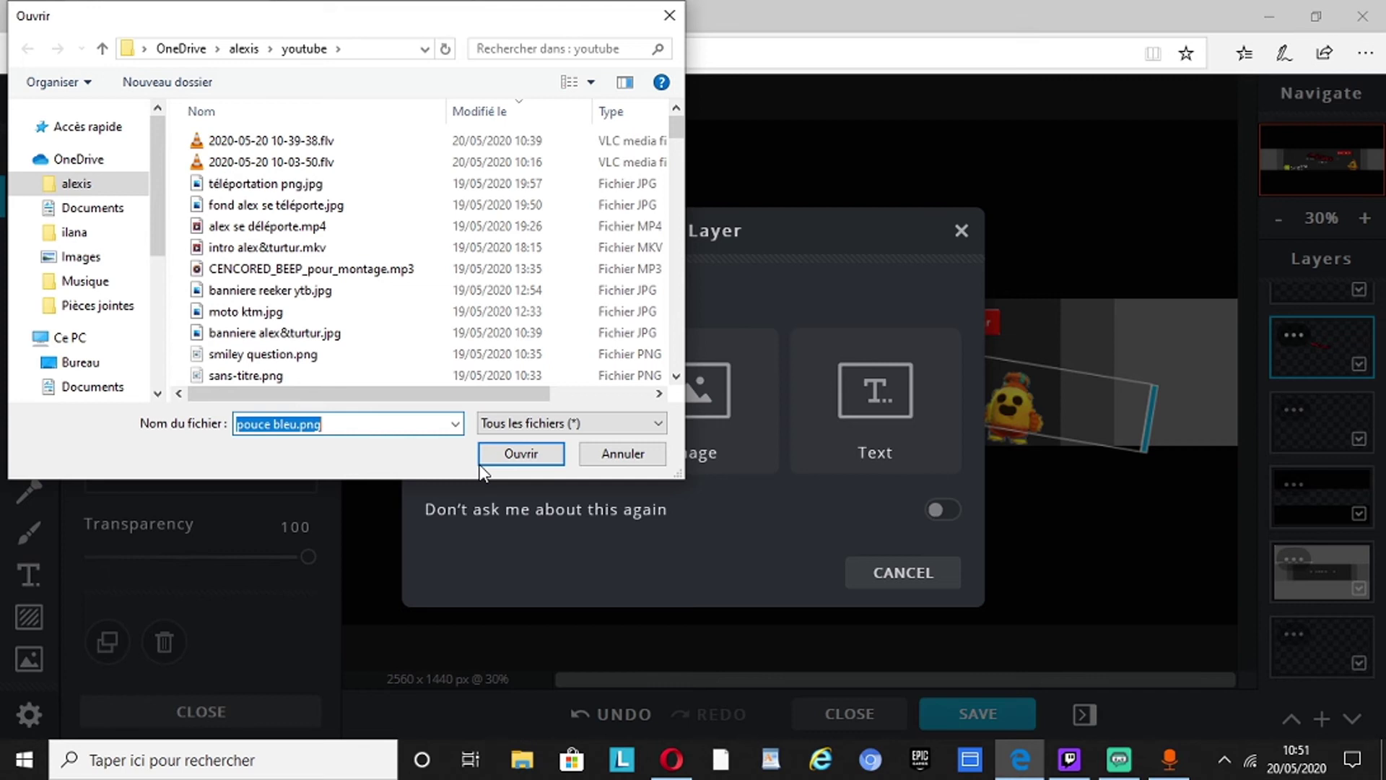
pyautogui.click(517, 455)
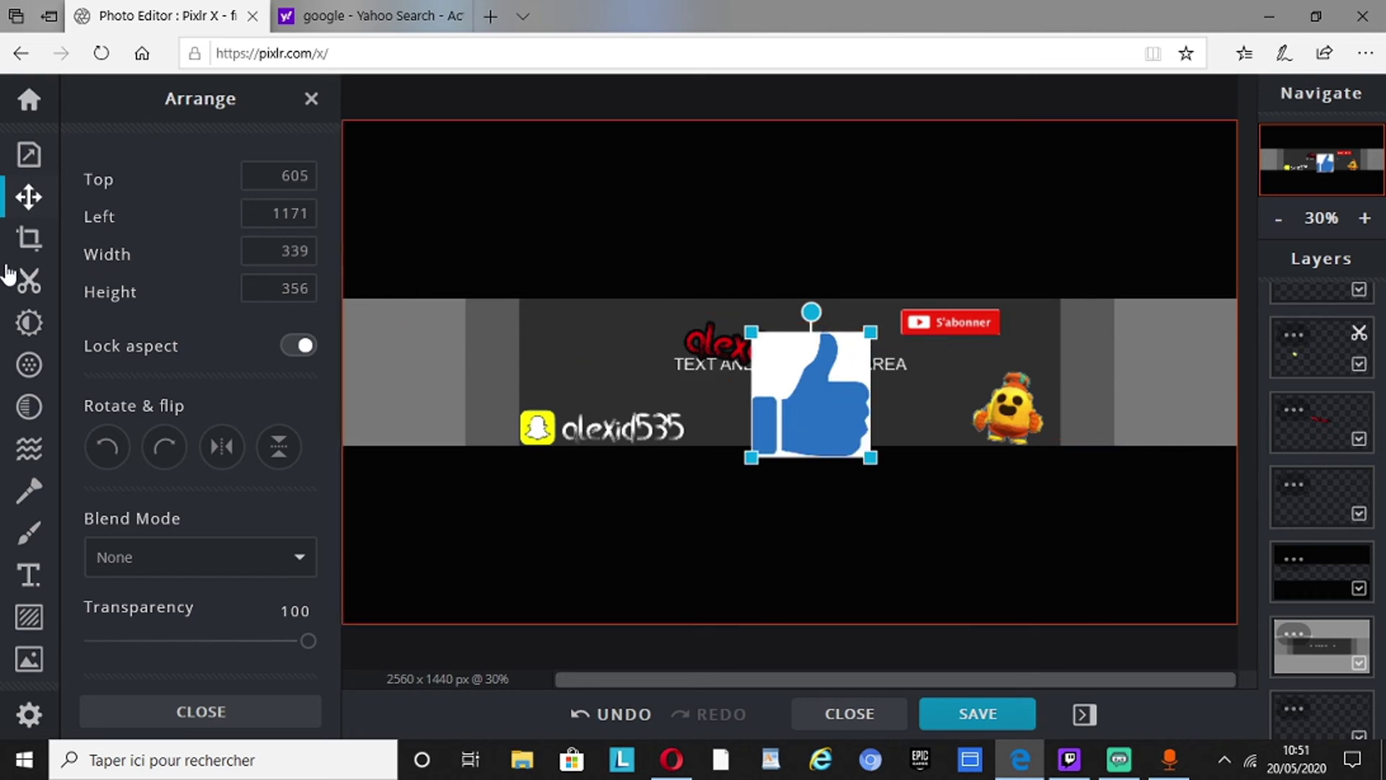
# Step: Remove the blue thumb's white background with Magic Cutout in Remove mode and shrink it to 135 × 142 px at top 526, left 538
pyautogui.click(27, 280)
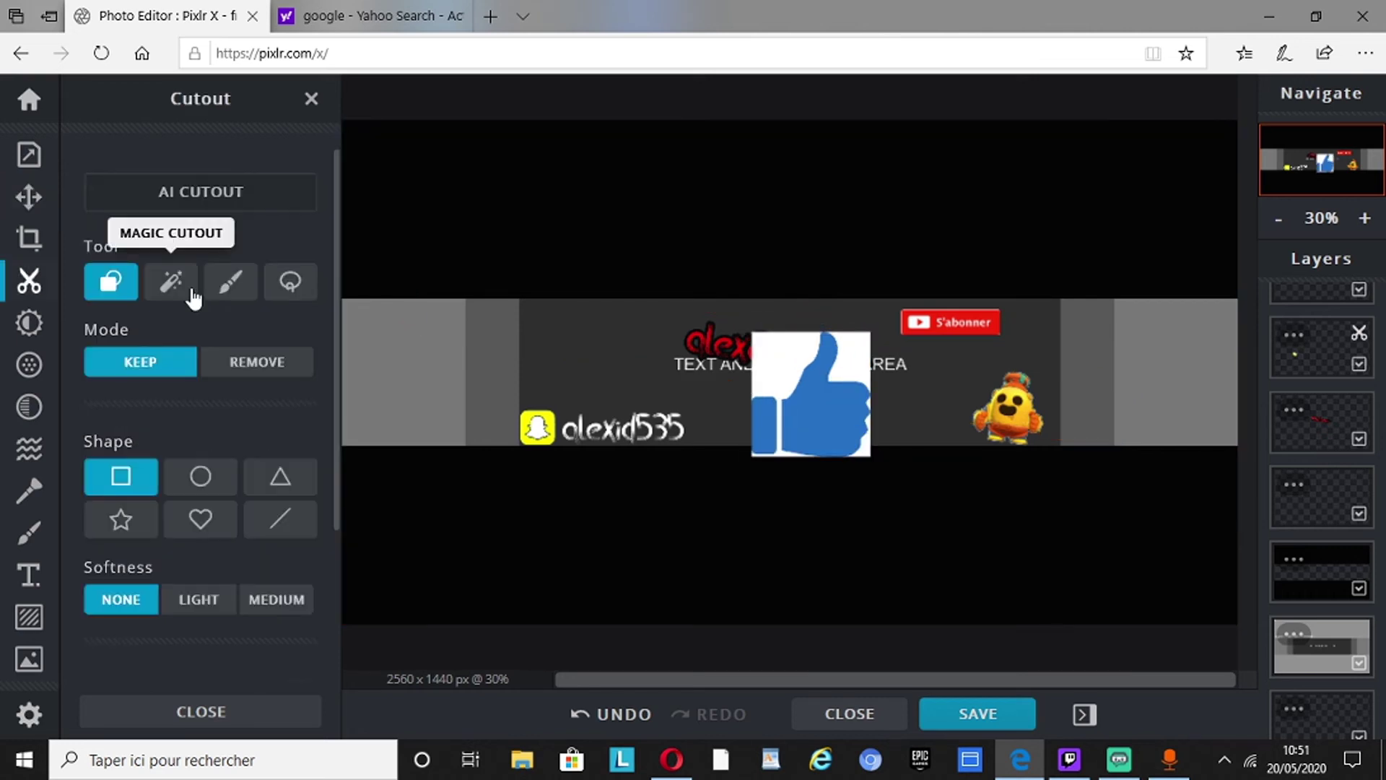
pyautogui.click(172, 283)
pyautogui.click(801, 359)
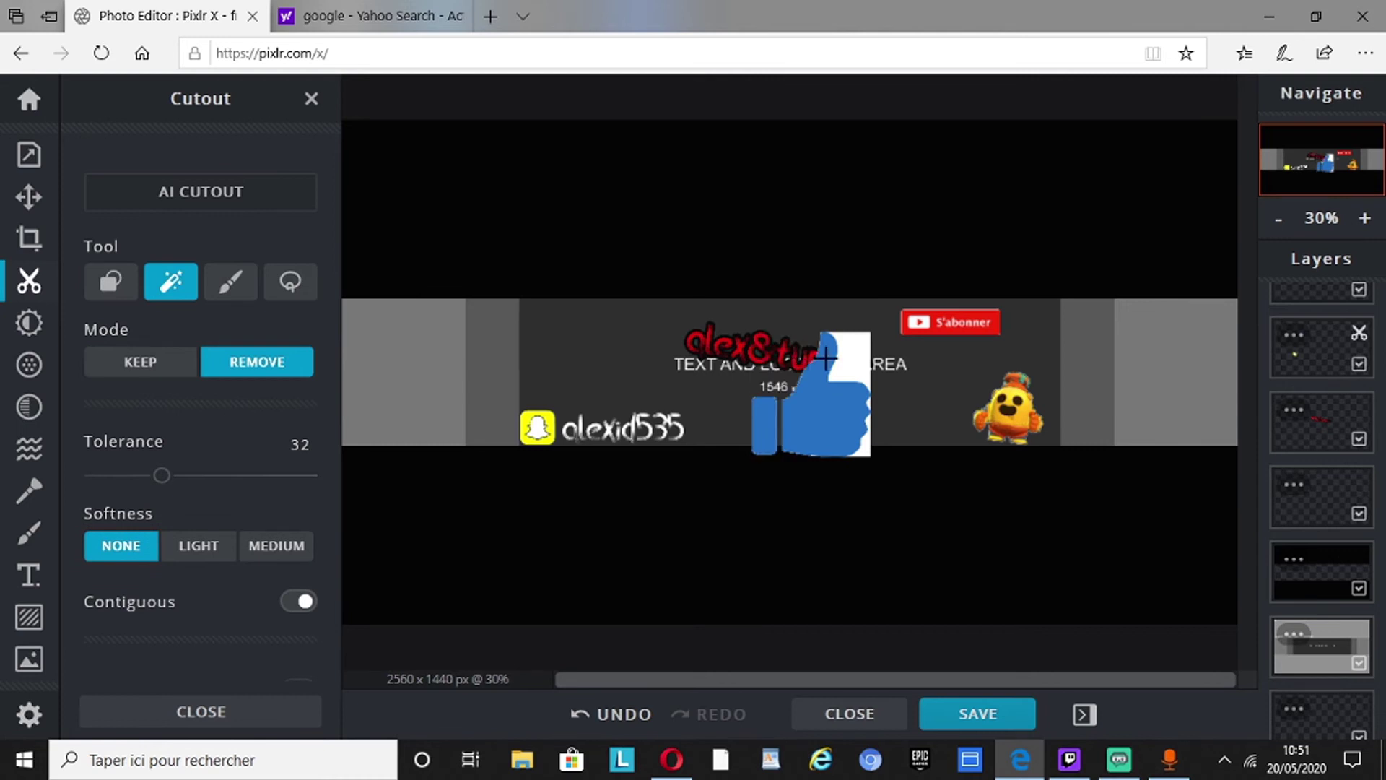
pyautogui.click(845, 362)
pyautogui.click(864, 435)
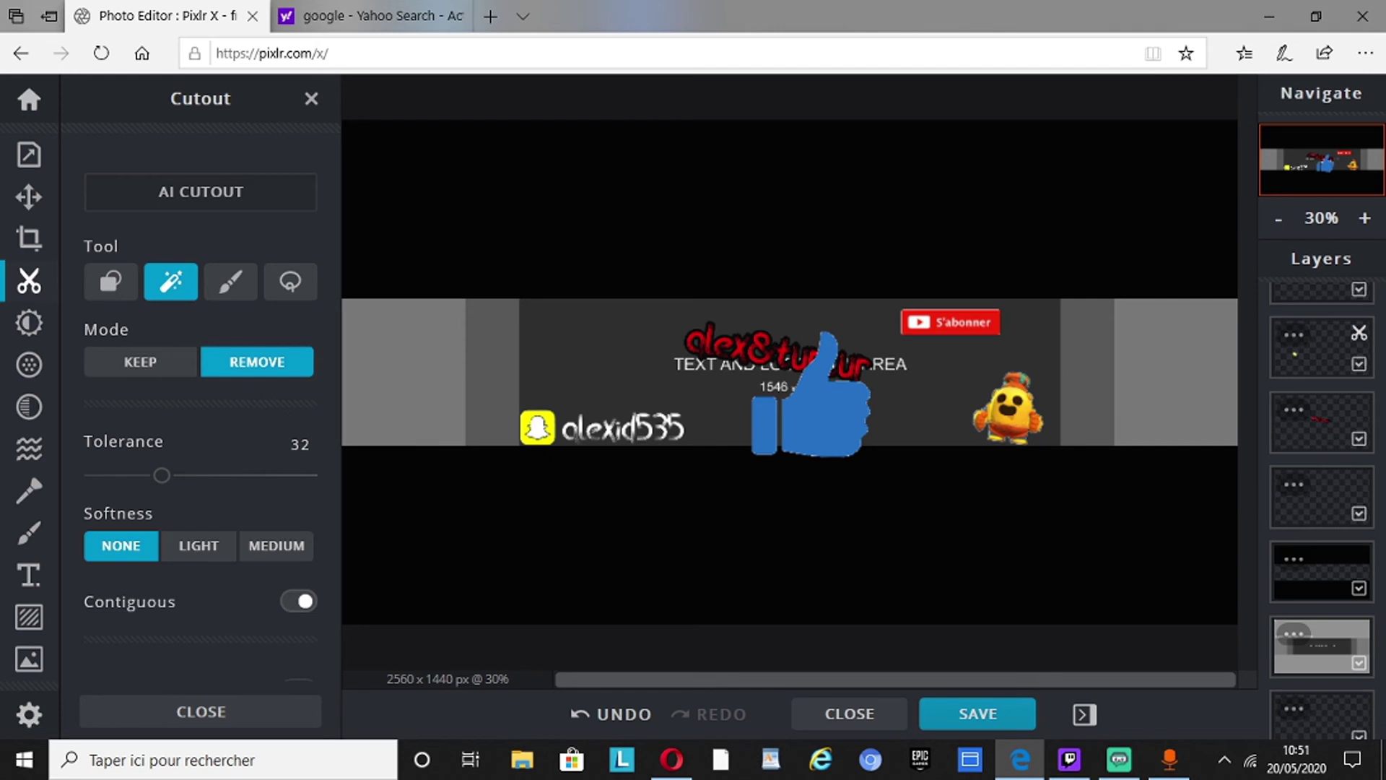
pyautogui.click(29, 196)
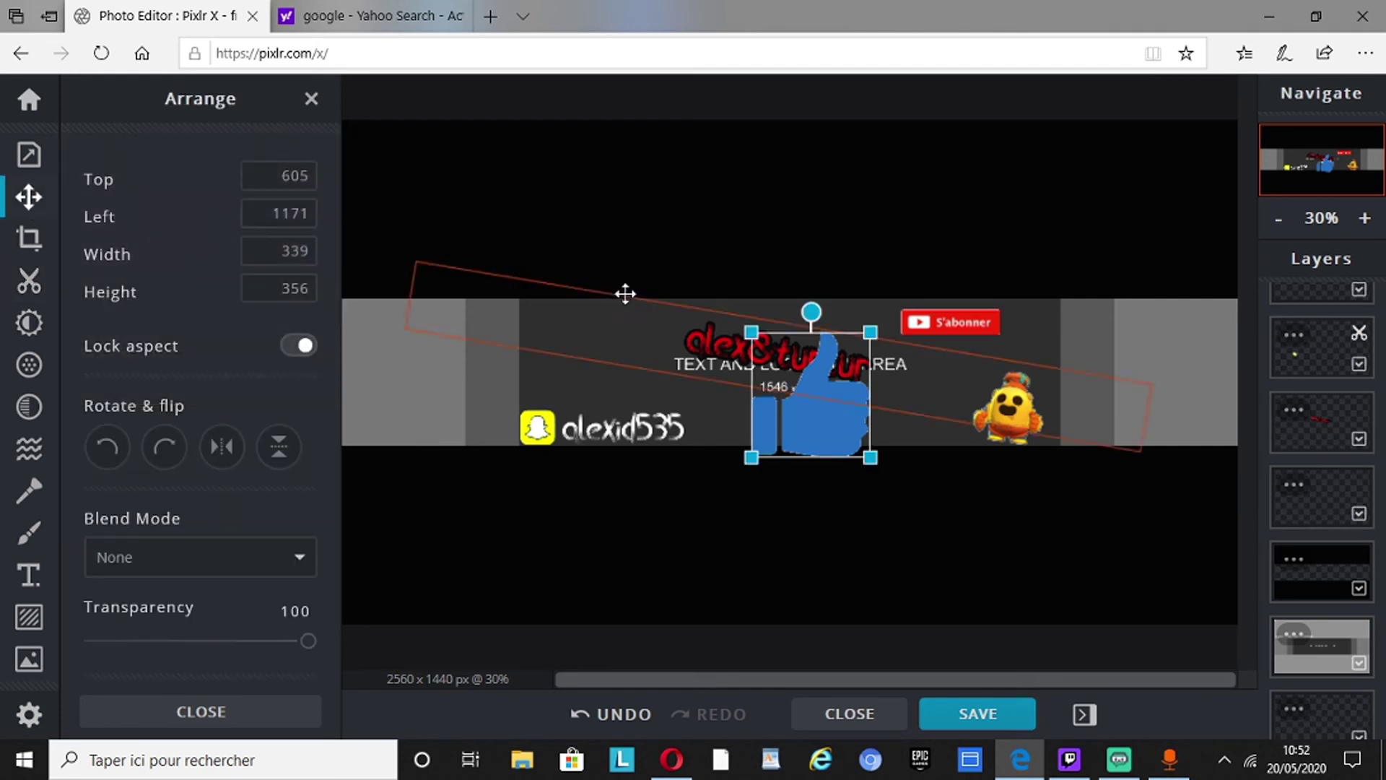
pyautogui.moveTo(870, 332); pyautogui.dragTo(567, 346)
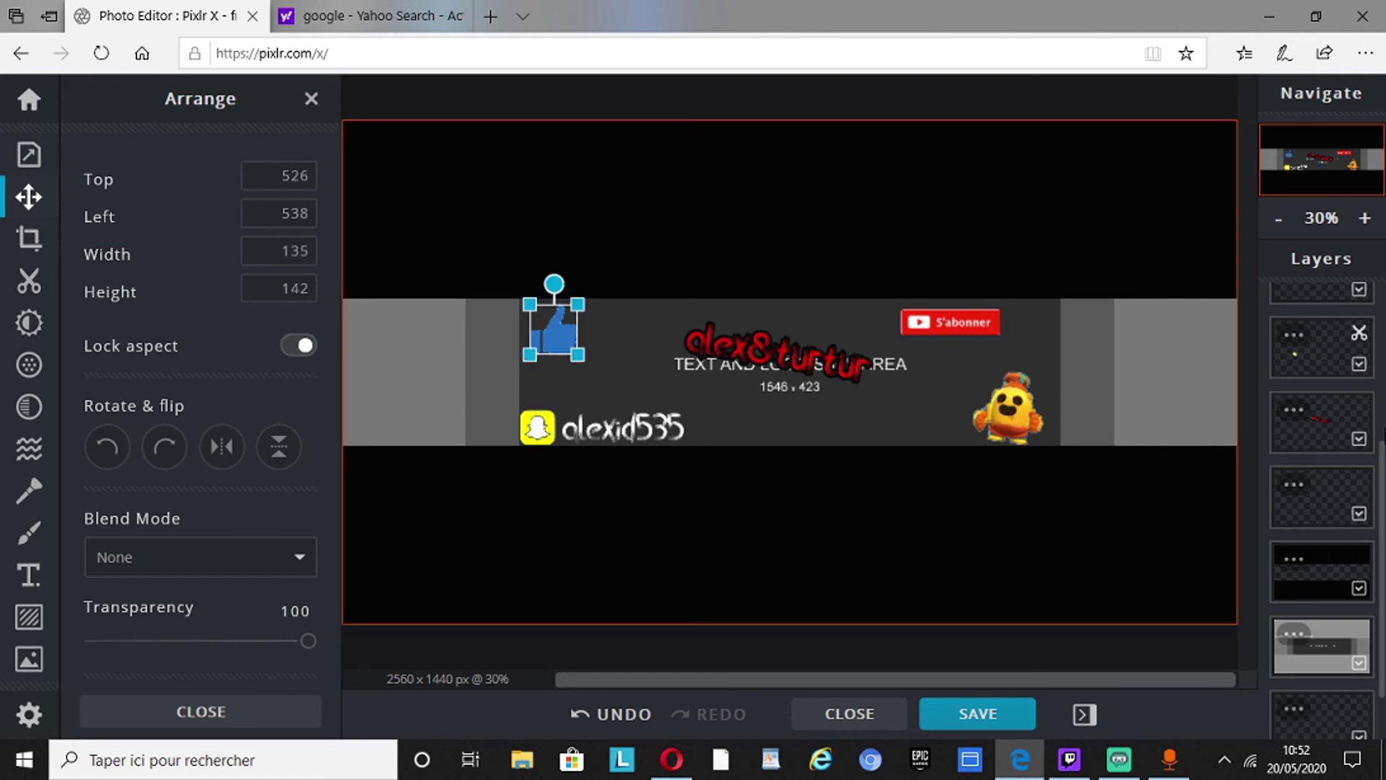
# Step: Add the picture cloche youtube1.png as an image layer and enlarge it to 236 × 288 px
pyautogui.moveTo(1381, 455); pyautogui.dragTo(1379, 526)
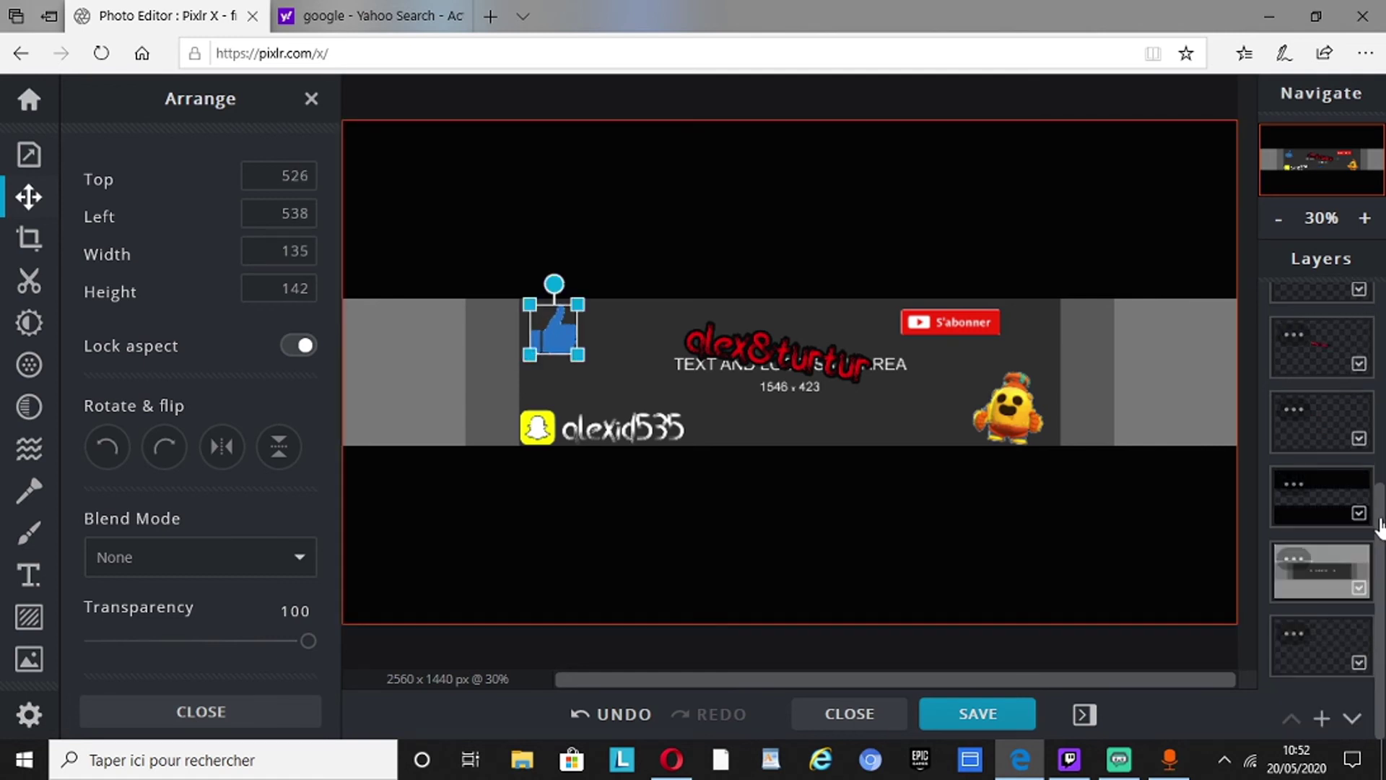
pyautogui.click(1325, 719)
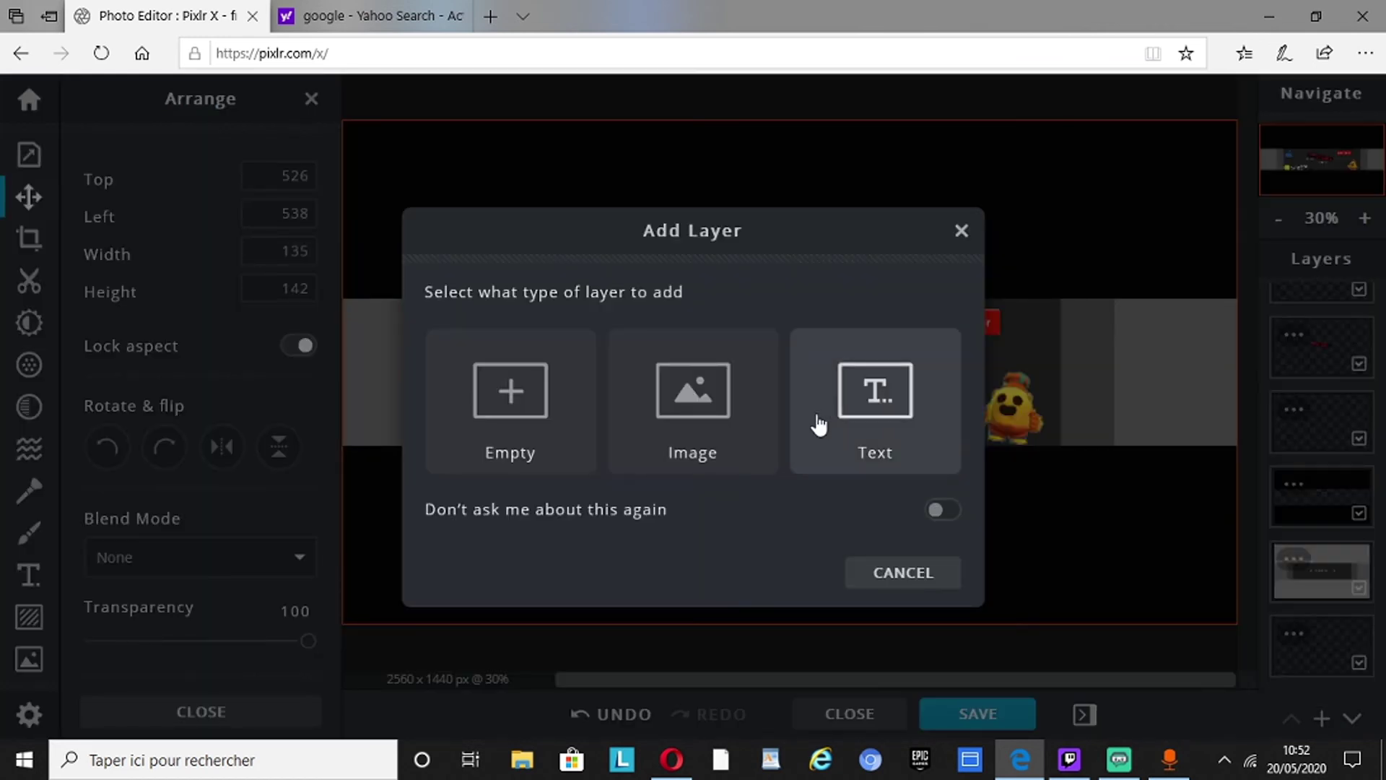
pyautogui.click(704, 408)
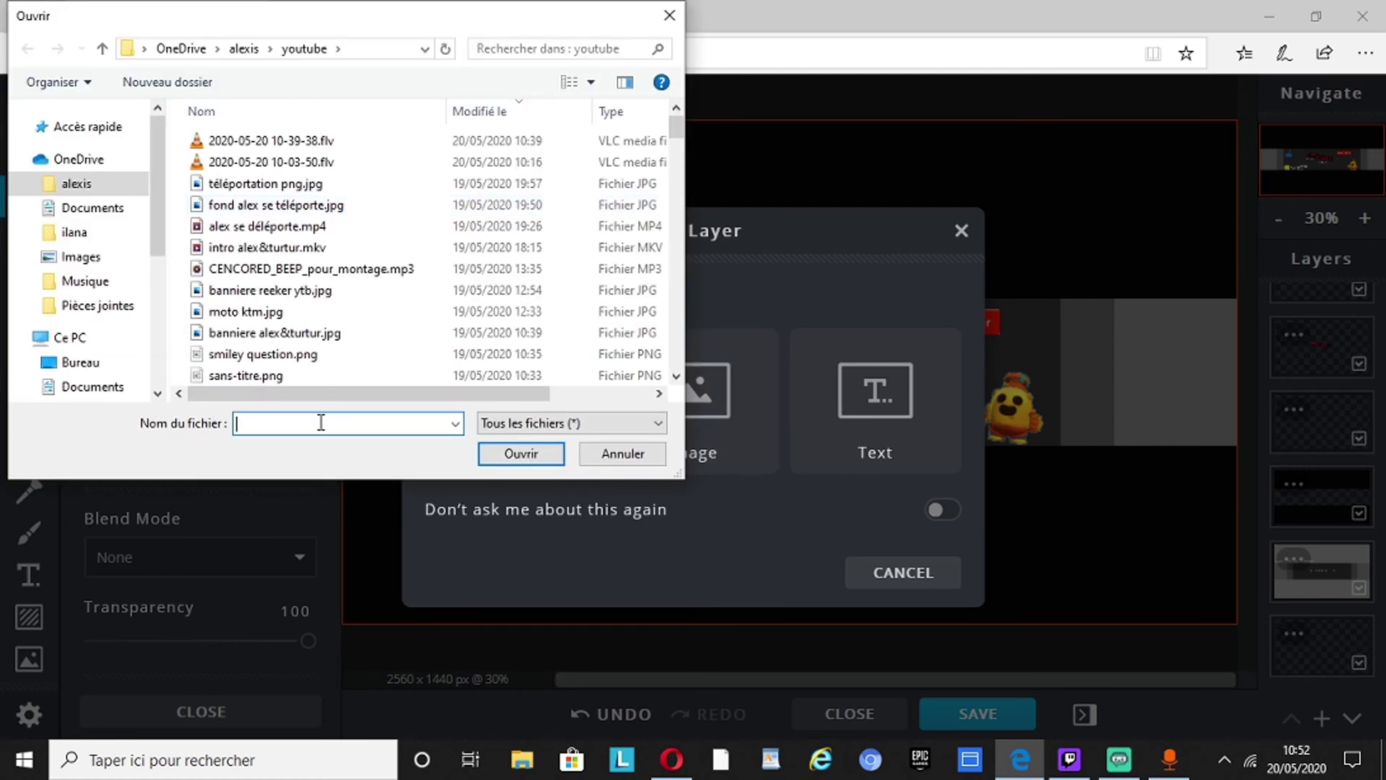
pyautogui.write('cloche')
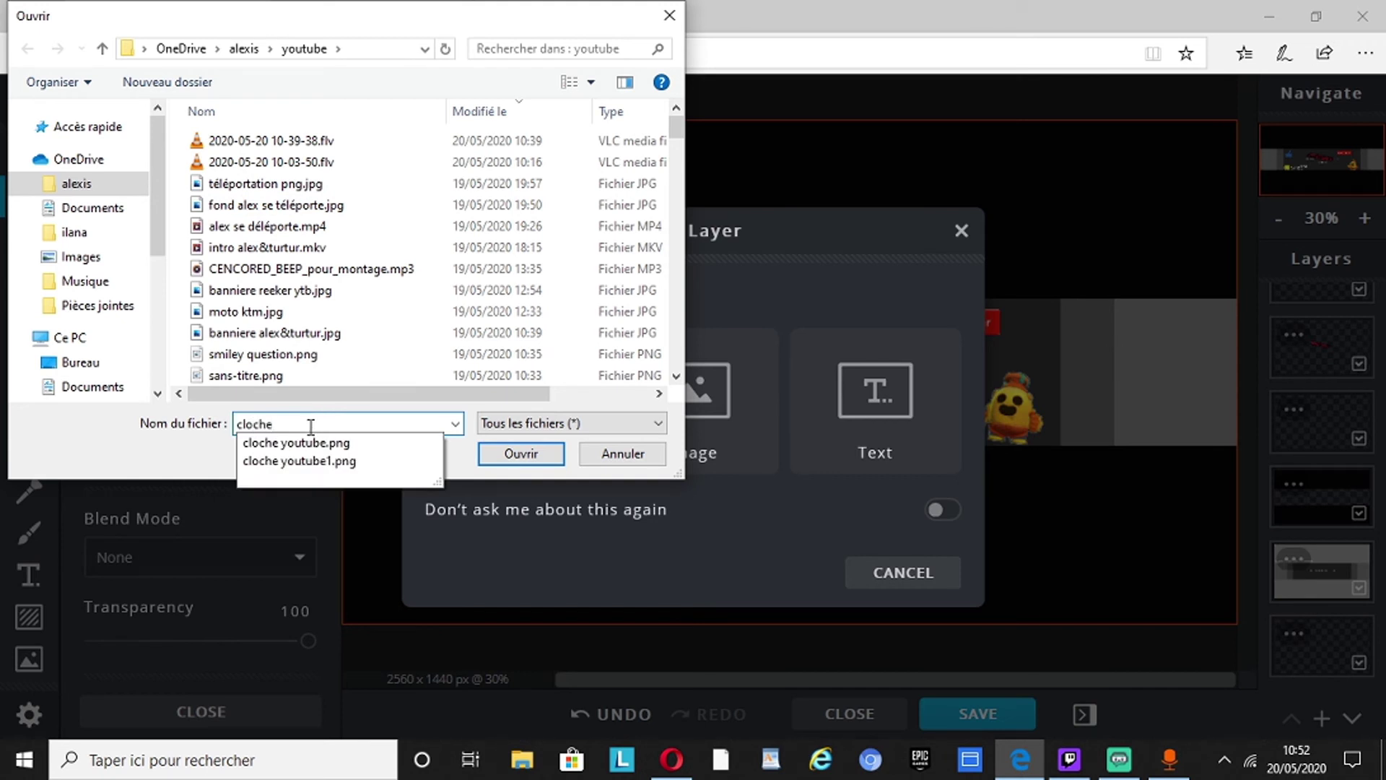
pyautogui.click(320, 462)
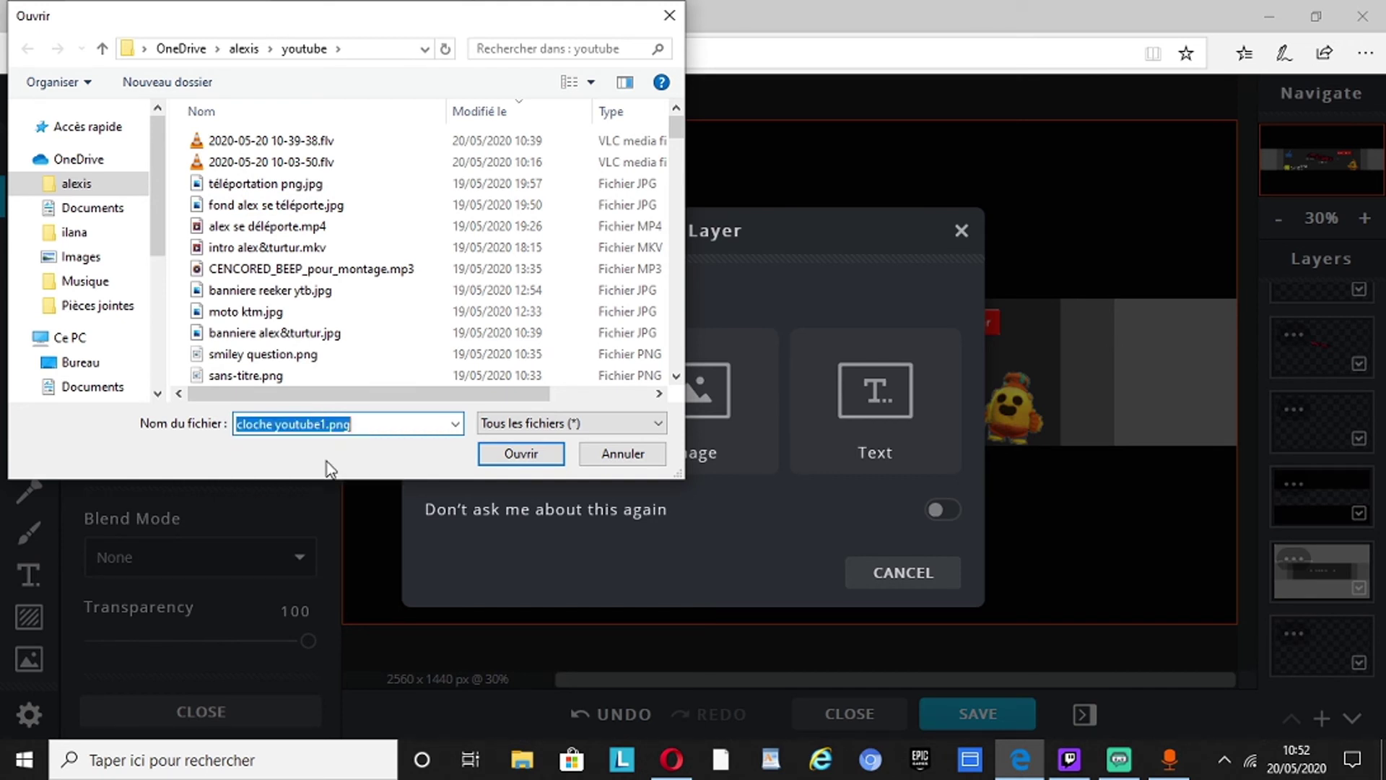
pyautogui.click(557, 453)
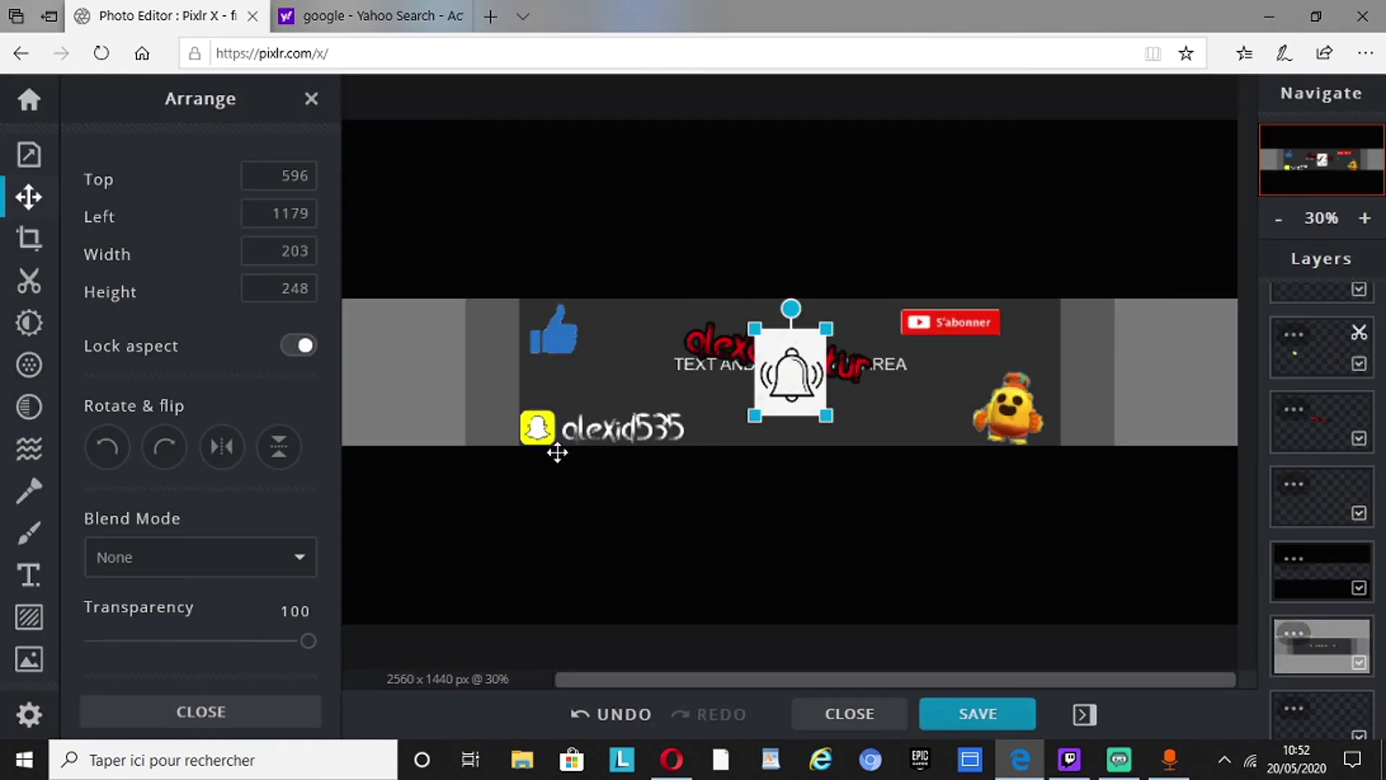
pyautogui.moveTo(828, 415); pyautogui.dragTo(837, 430)
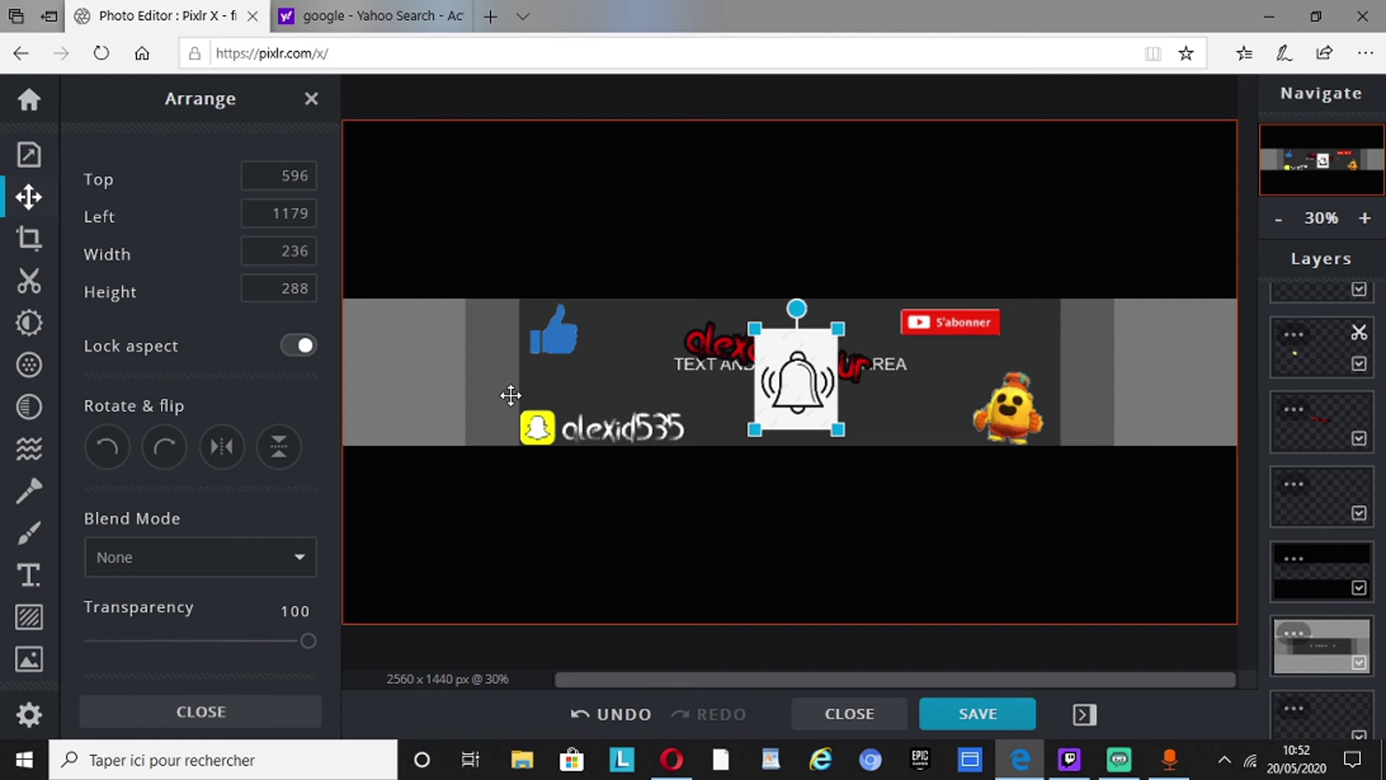
# Step: Cut the bell picture down to an oval around the bell with a circular Shape Cutout in Keep mode
pyautogui.click(29, 280)
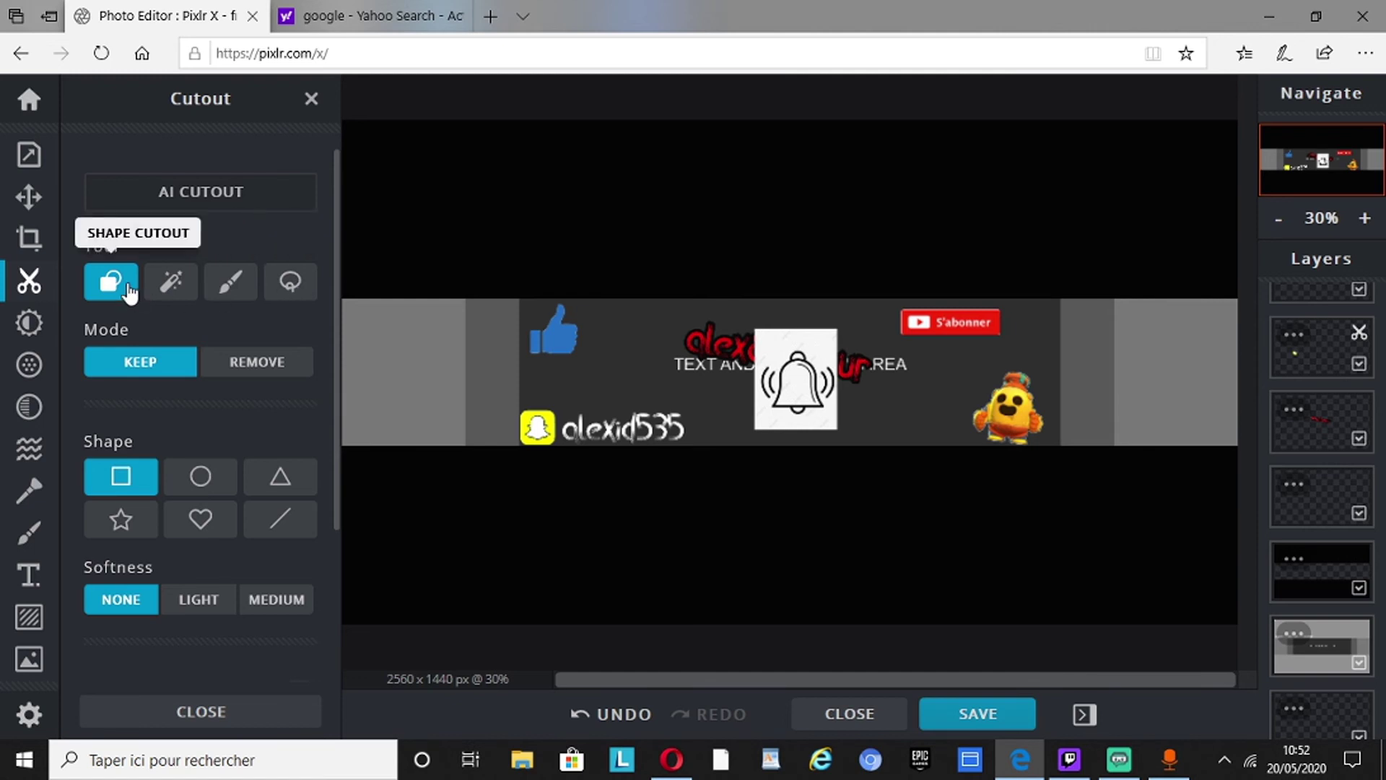
pyautogui.click(203, 479)
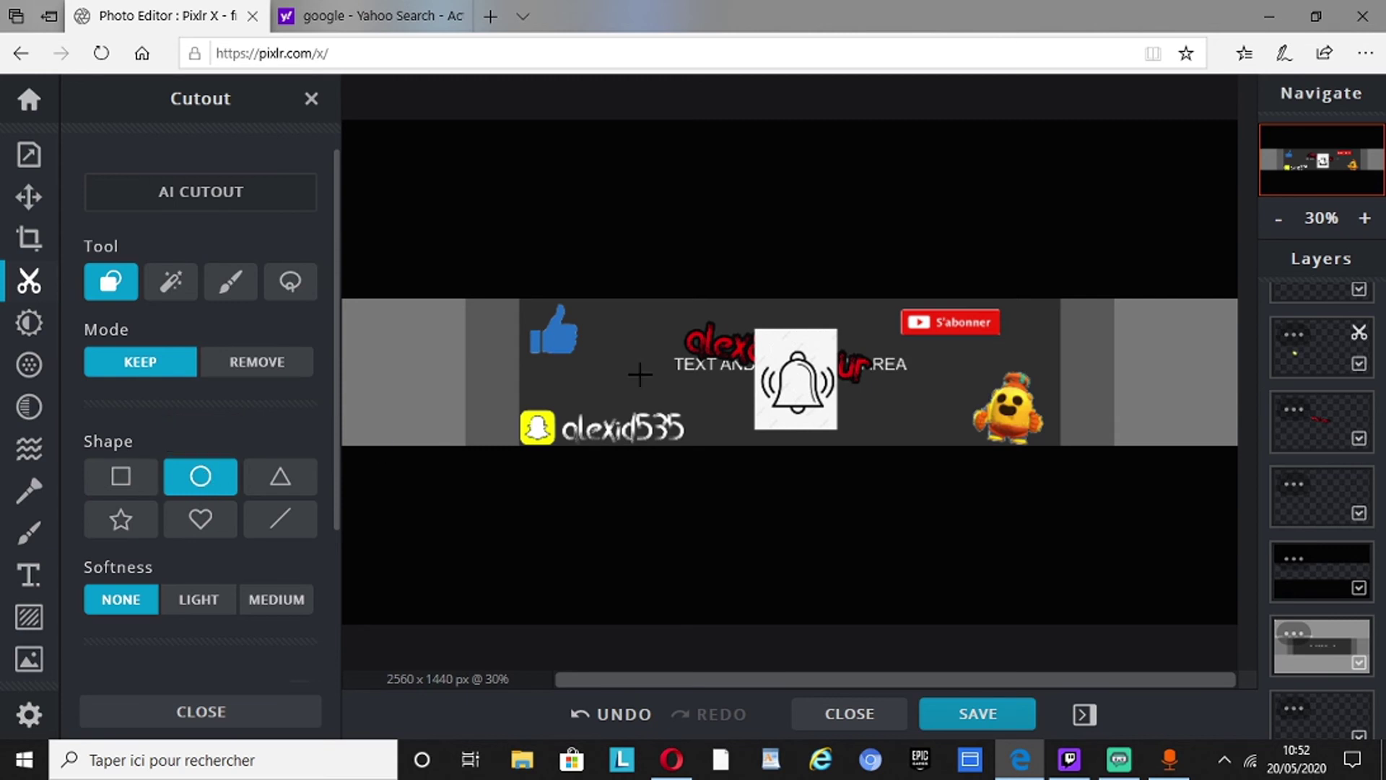
pyautogui.moveTo(772, 346); pyautogui.dragTo(826, 426)
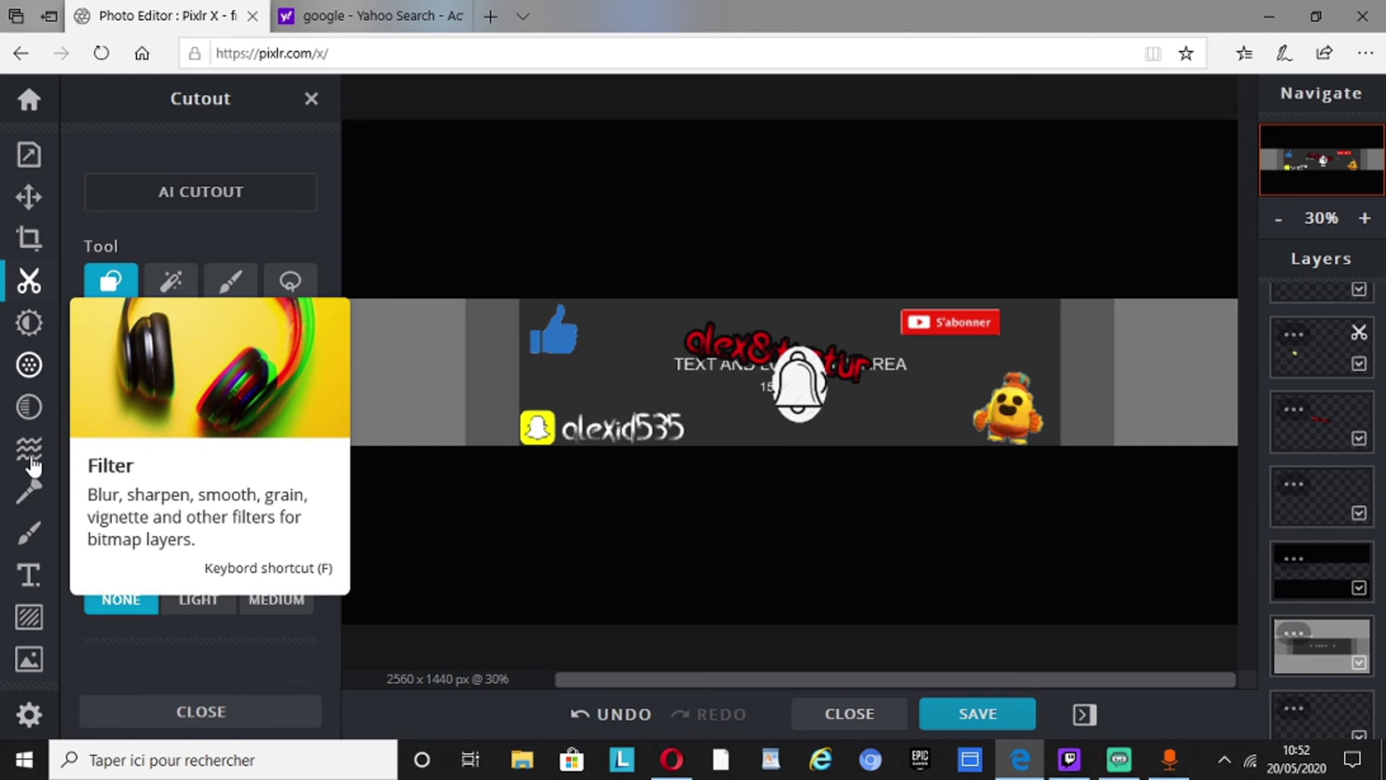
# Step: Shrink the oval bell to 130 × 159 px and place it beside the S'abonner button at top 495, left 1892
pyautogui.click(29, 196)
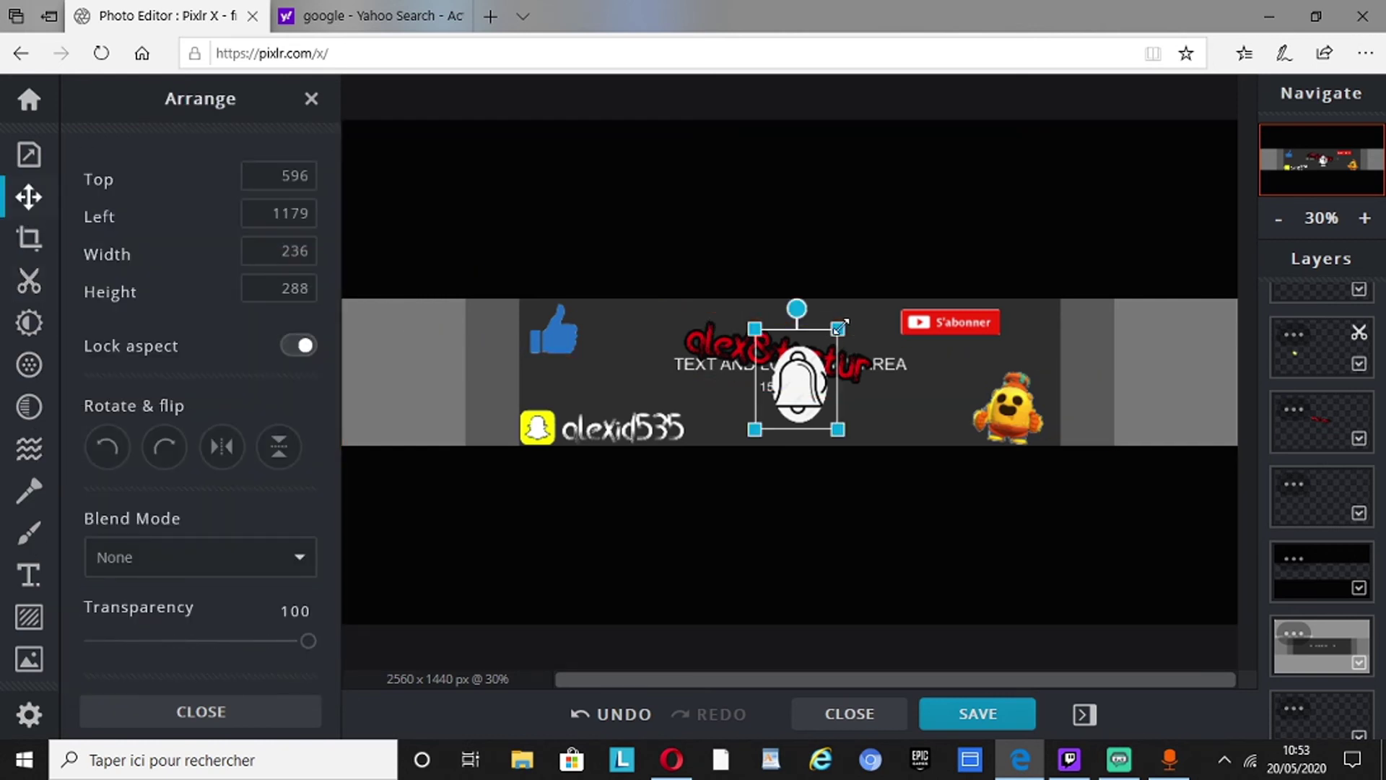
pyautogui.moveTo(838, 328); pyautogui.dragTo(1055, 296)
pyautogui.moveTo(1037, 314); pyautogui.dragTo(1038, 303)
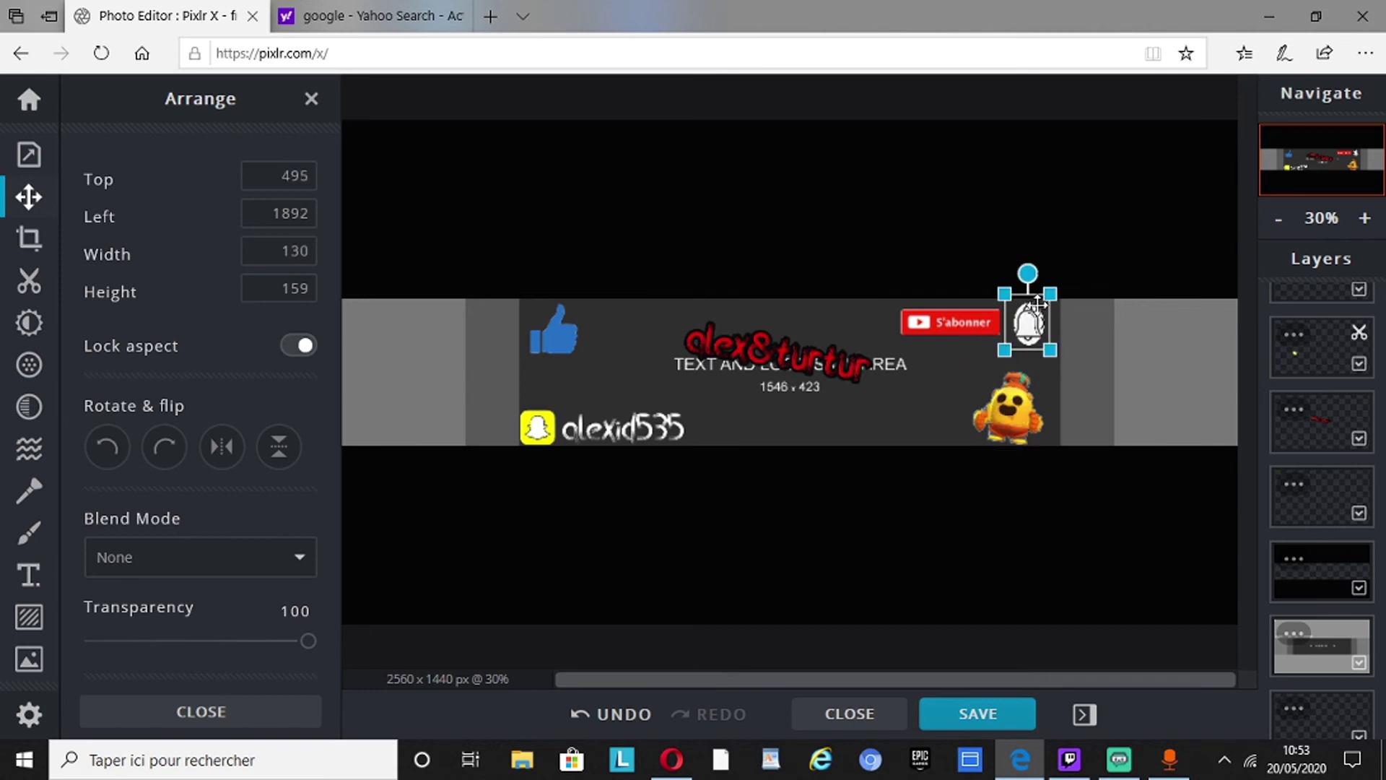
pyautogui.click(894, 514)
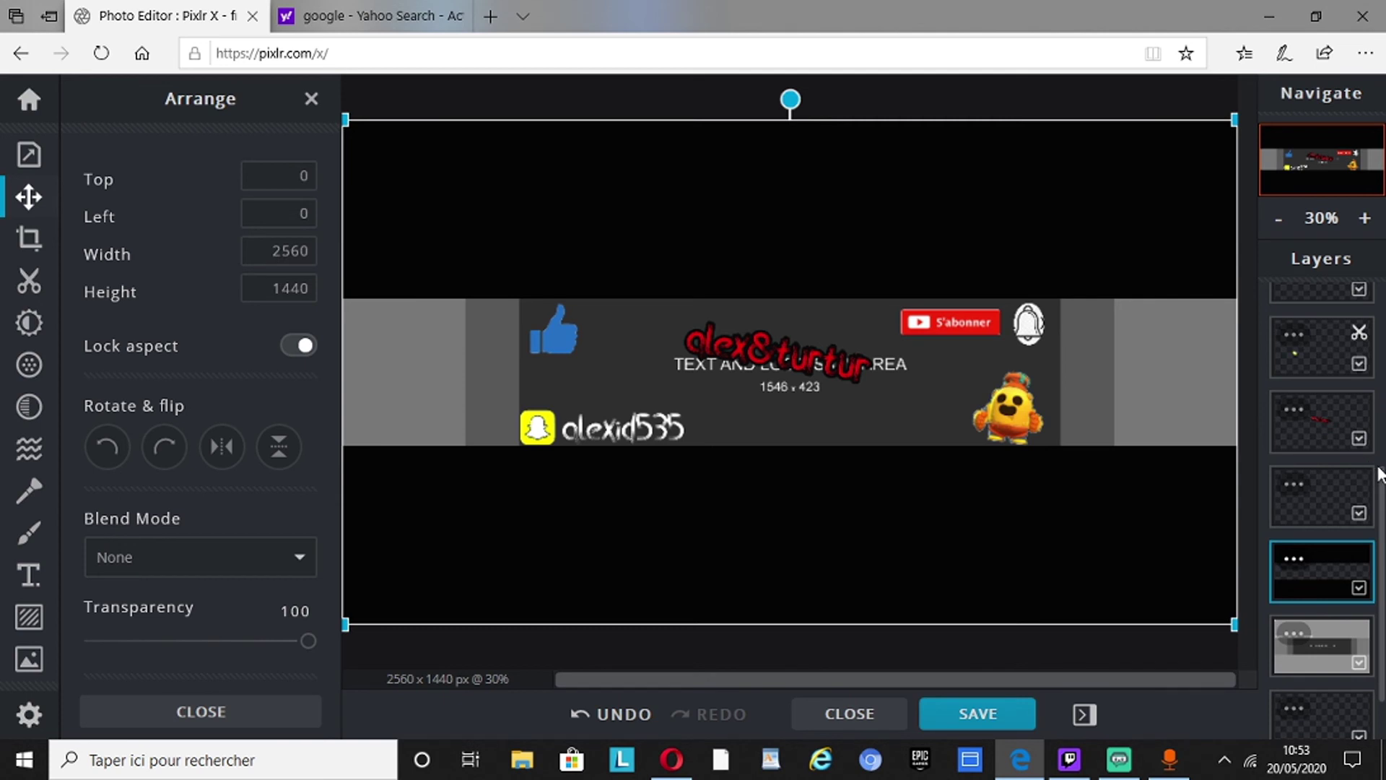
pyautogui.moveTo(1381, 485); pyautogui.dragTo(1379, 538)
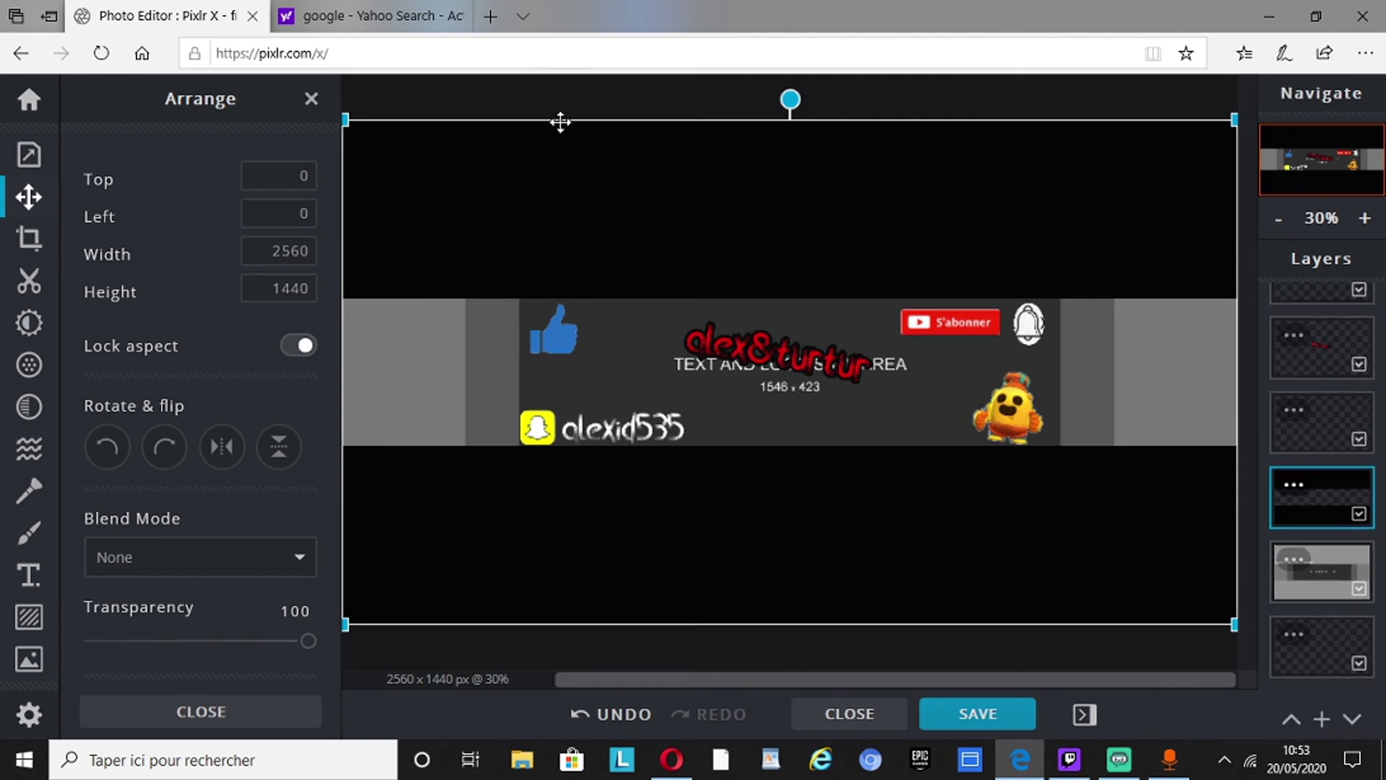
# Step: Switch to the browser's search page, go to Google and search its images for "fond 2560 x 1440"
pyautogui.click(368, 9)
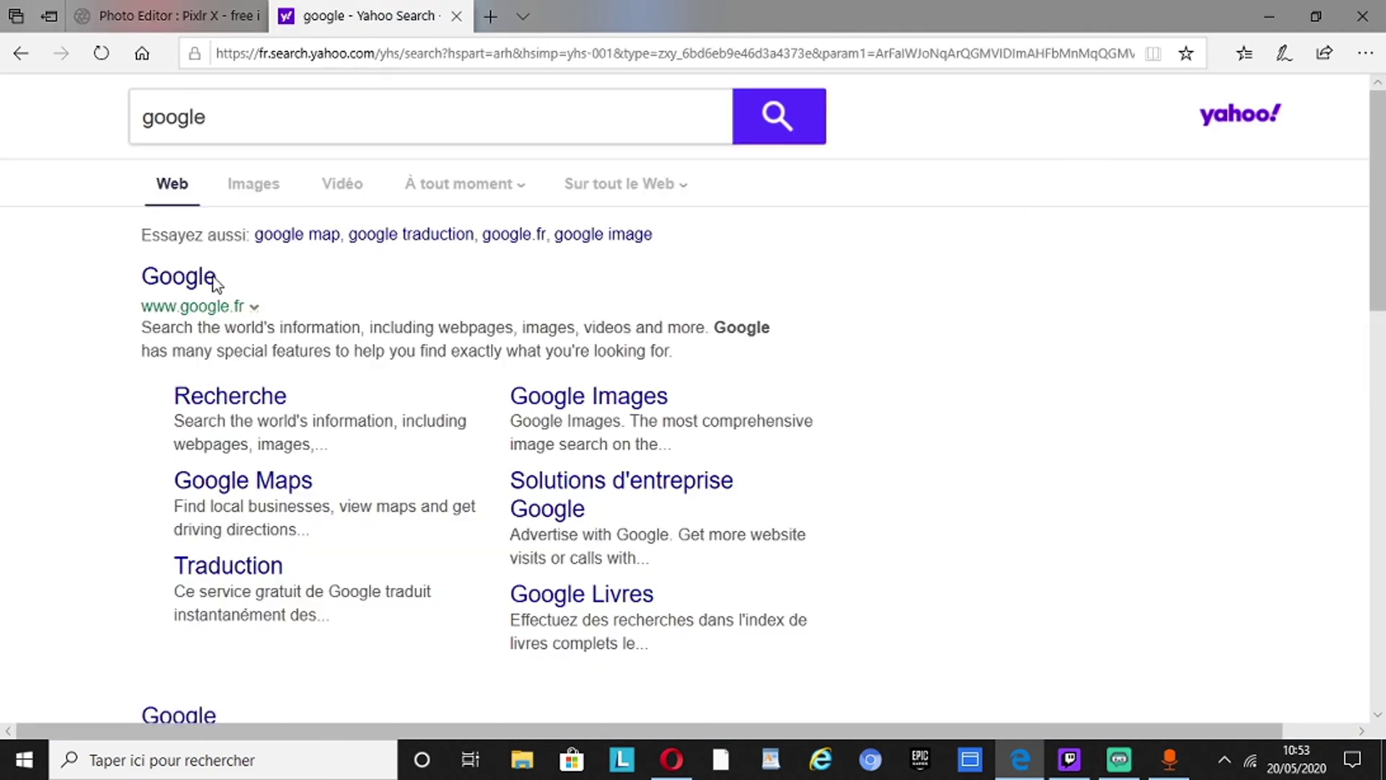
pyautogui.middleClick(206, 283)
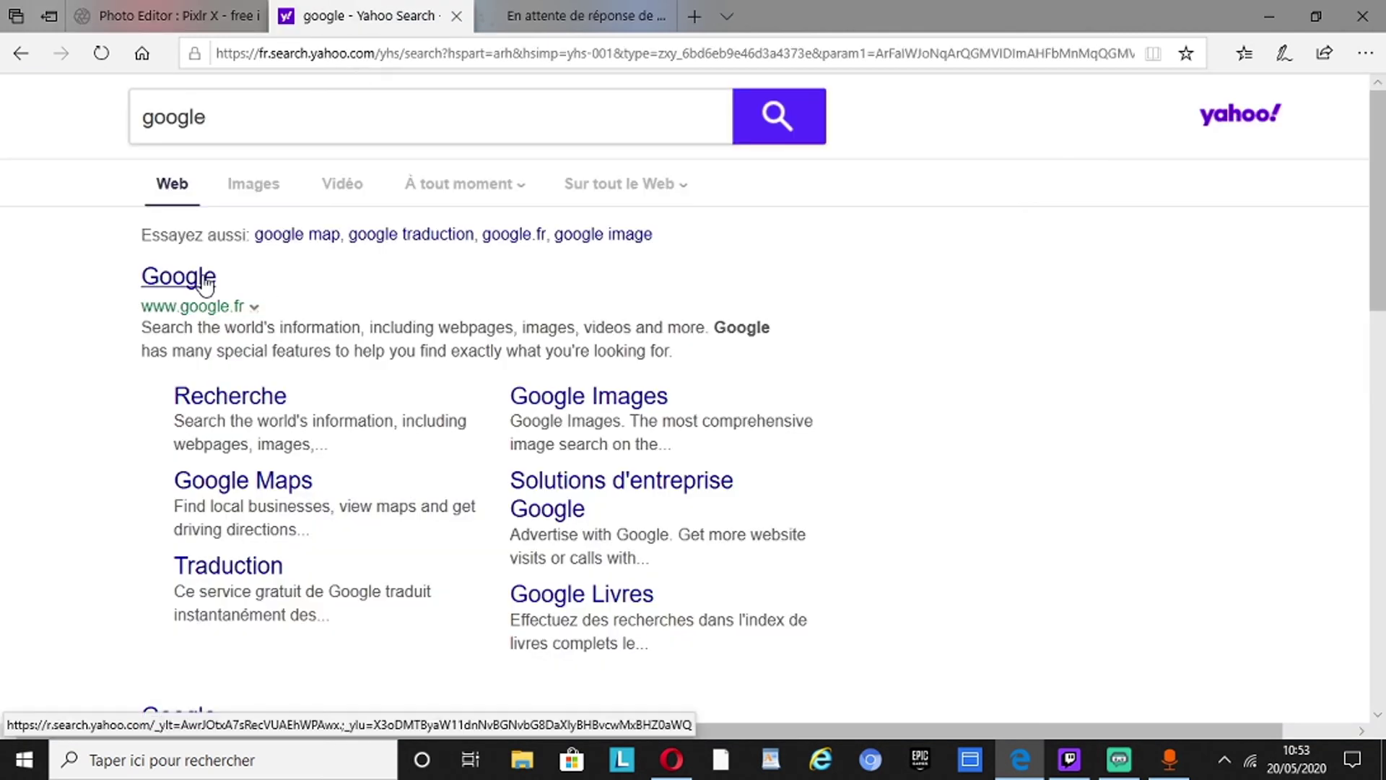
pyautogui.click(456, 16)
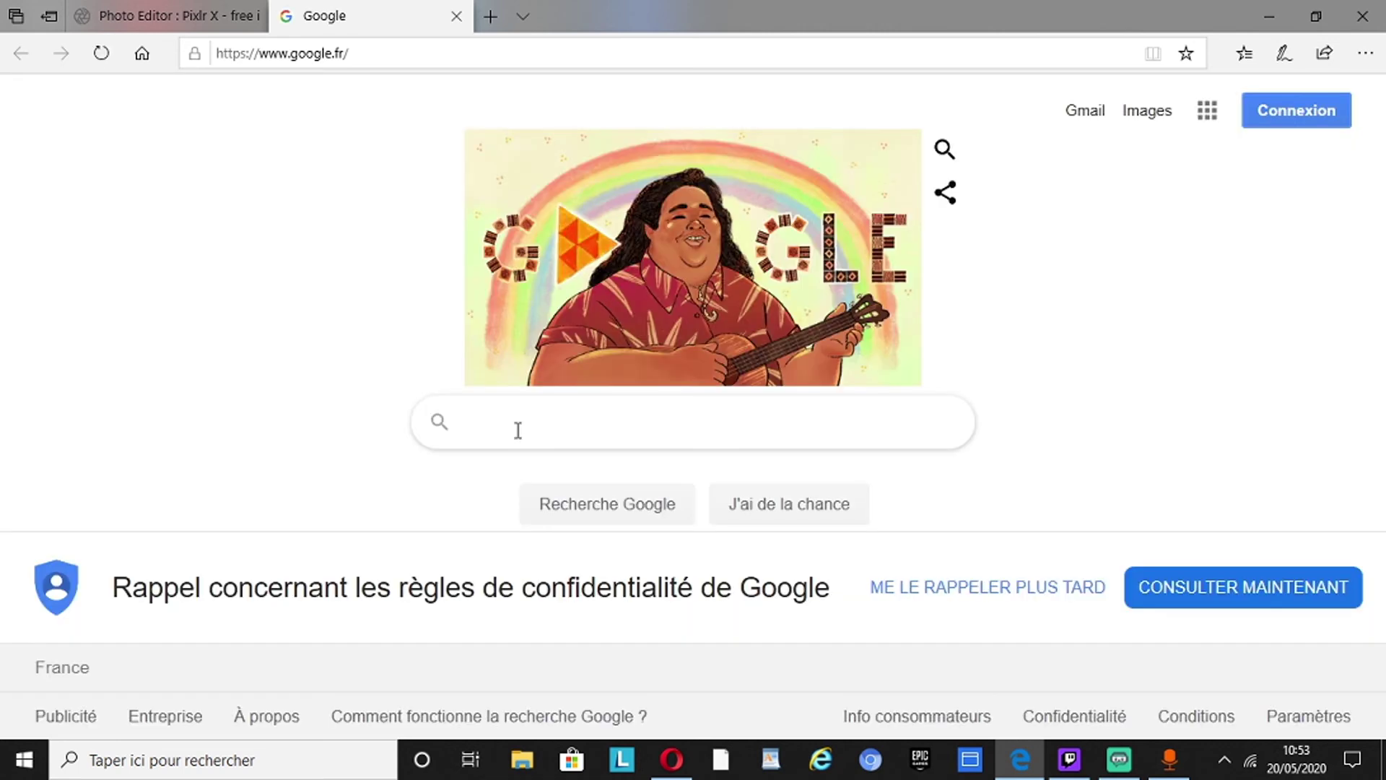
pyautogui.write('fo')
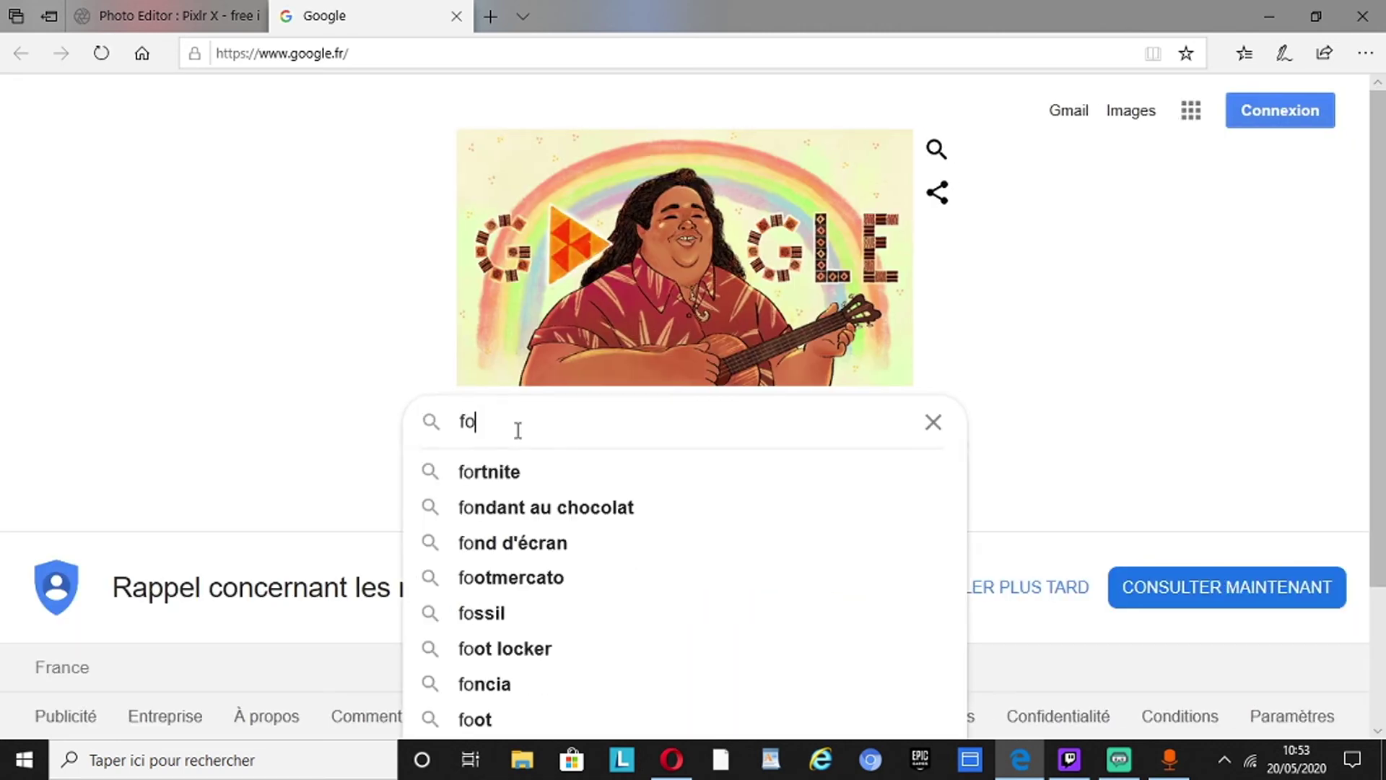
pyautogui.write('nd')
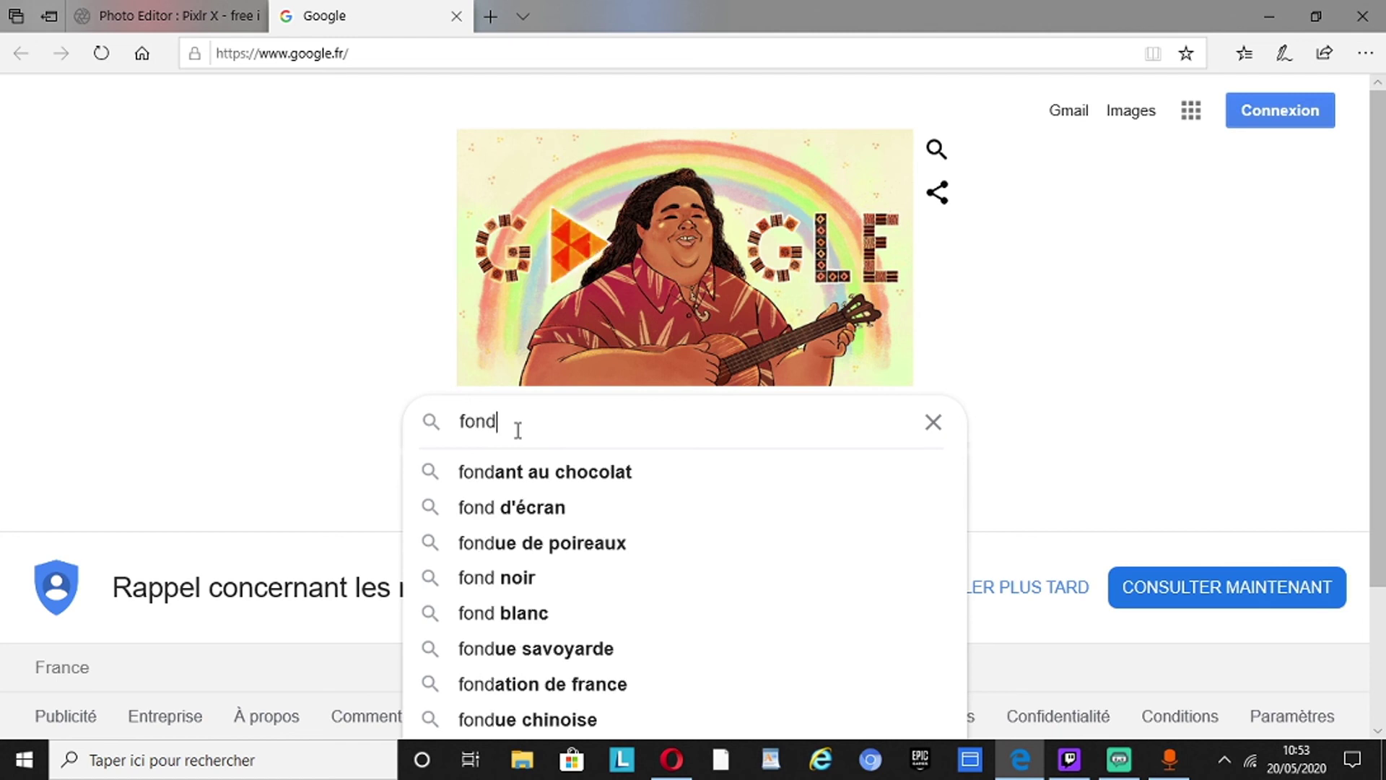
pyautogui.write(' 25')
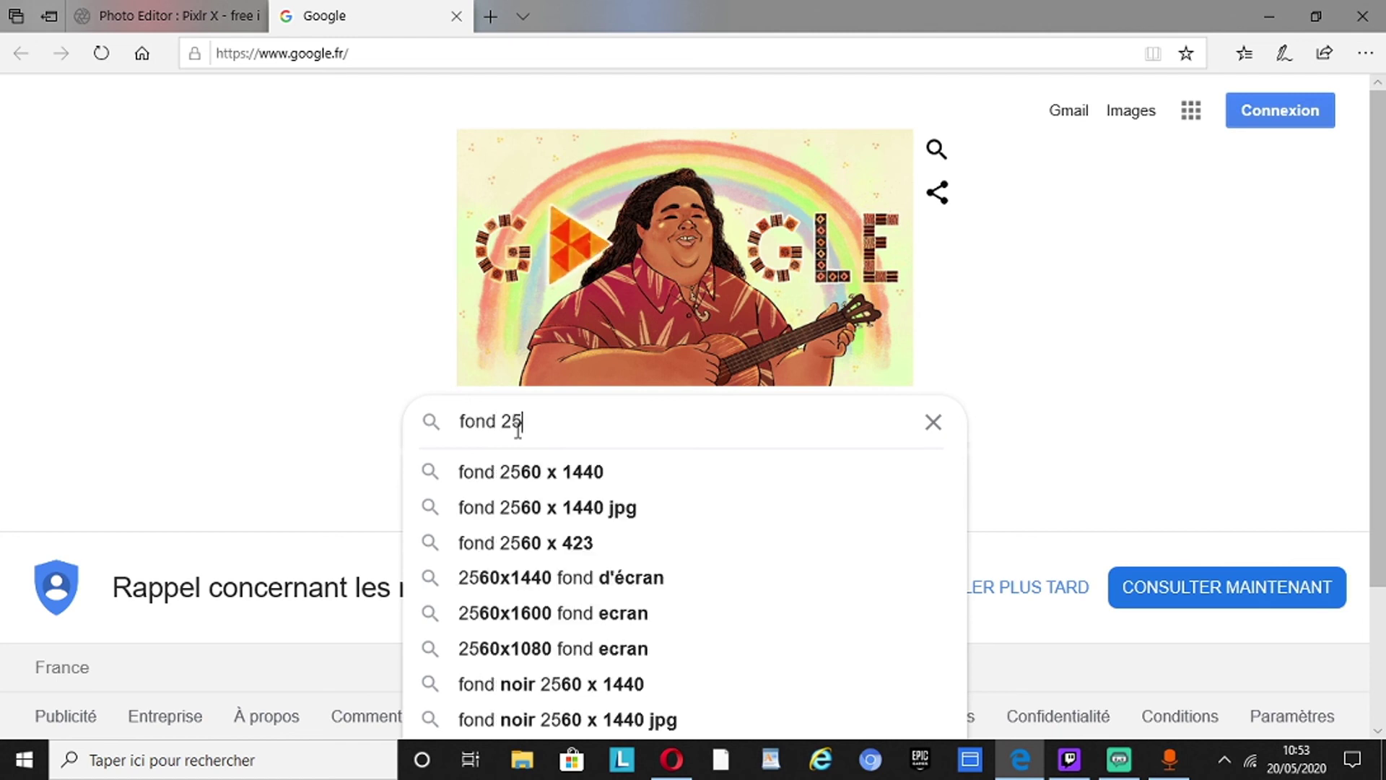
pyautogui.click(564, 473)
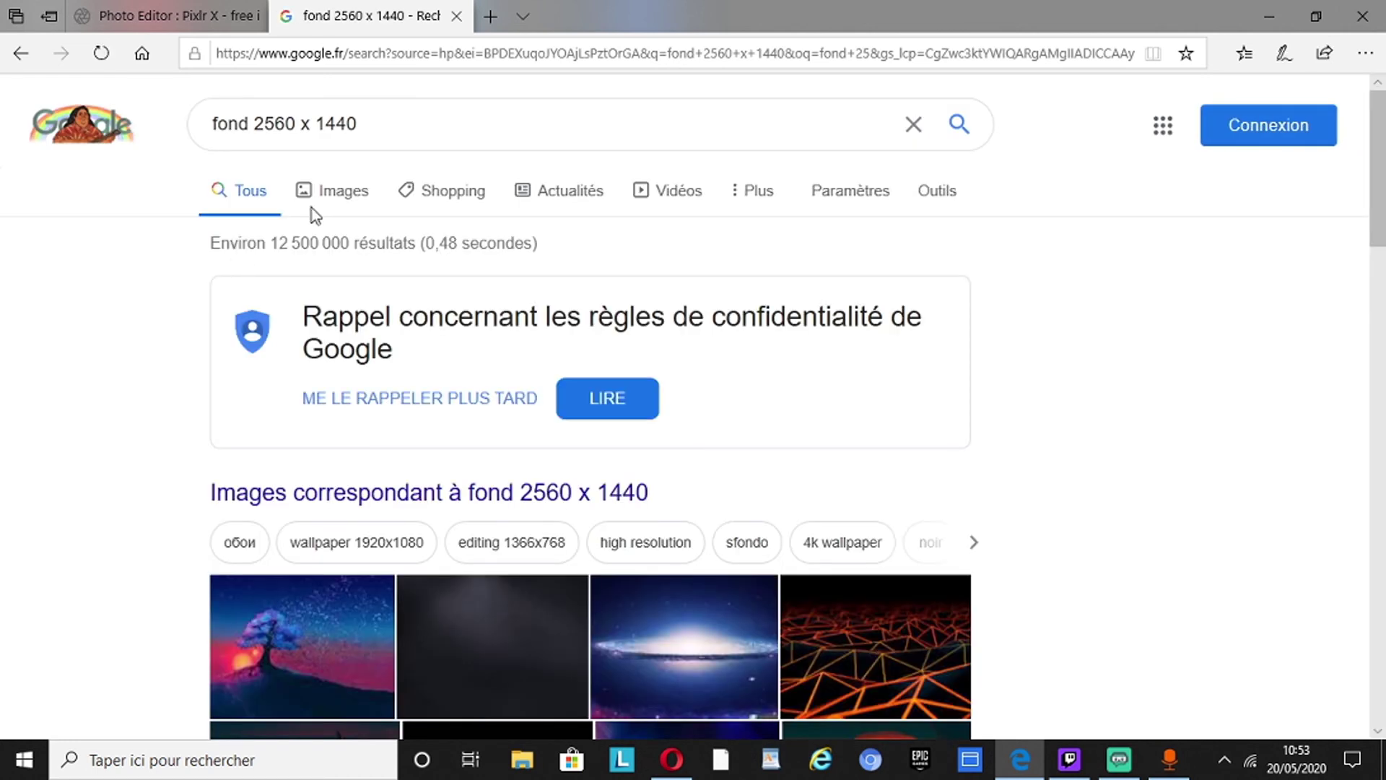
pyautogui.click(353, 193)
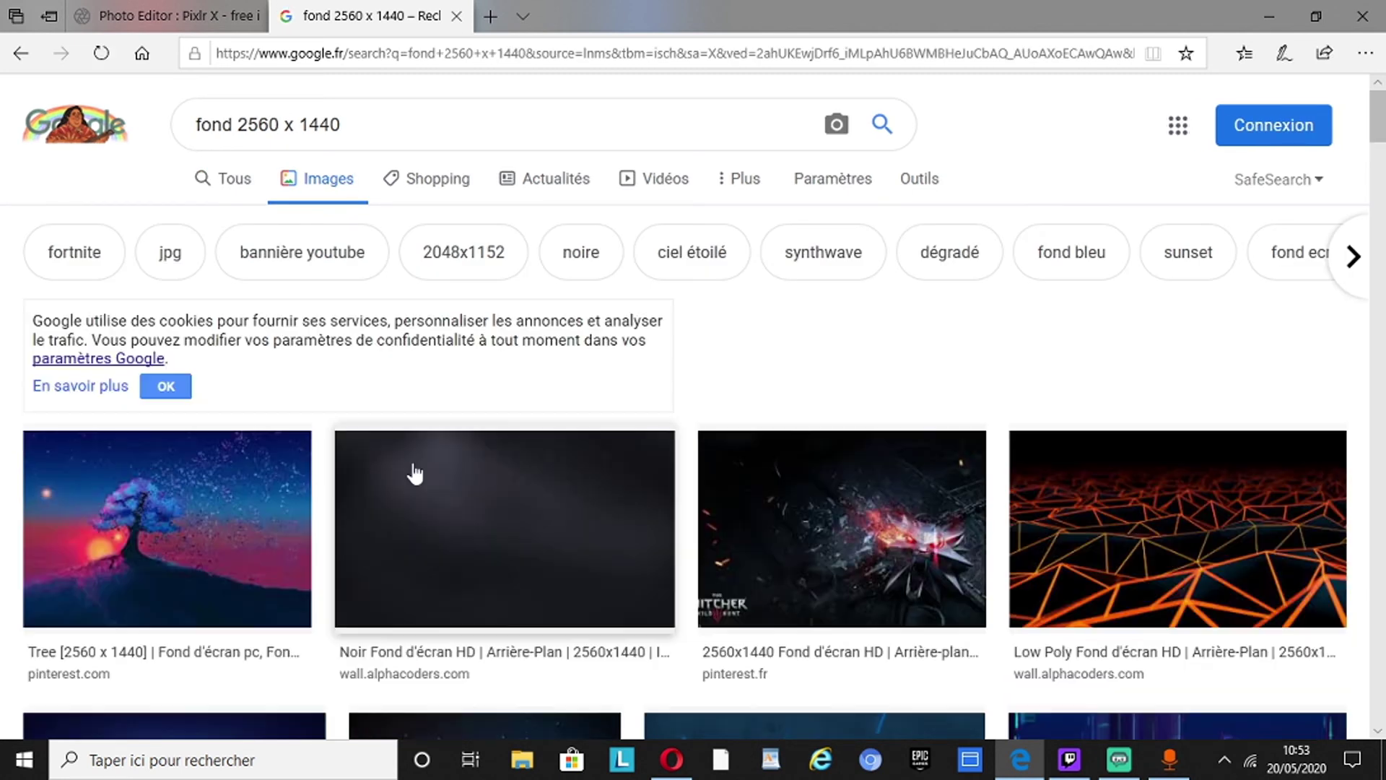
# Step: Preview the "Tree [2560 x 1440]" wallpaper and its image options, and close the search page to return to Pixlr X
pyautogui.rightClick(891, 540)
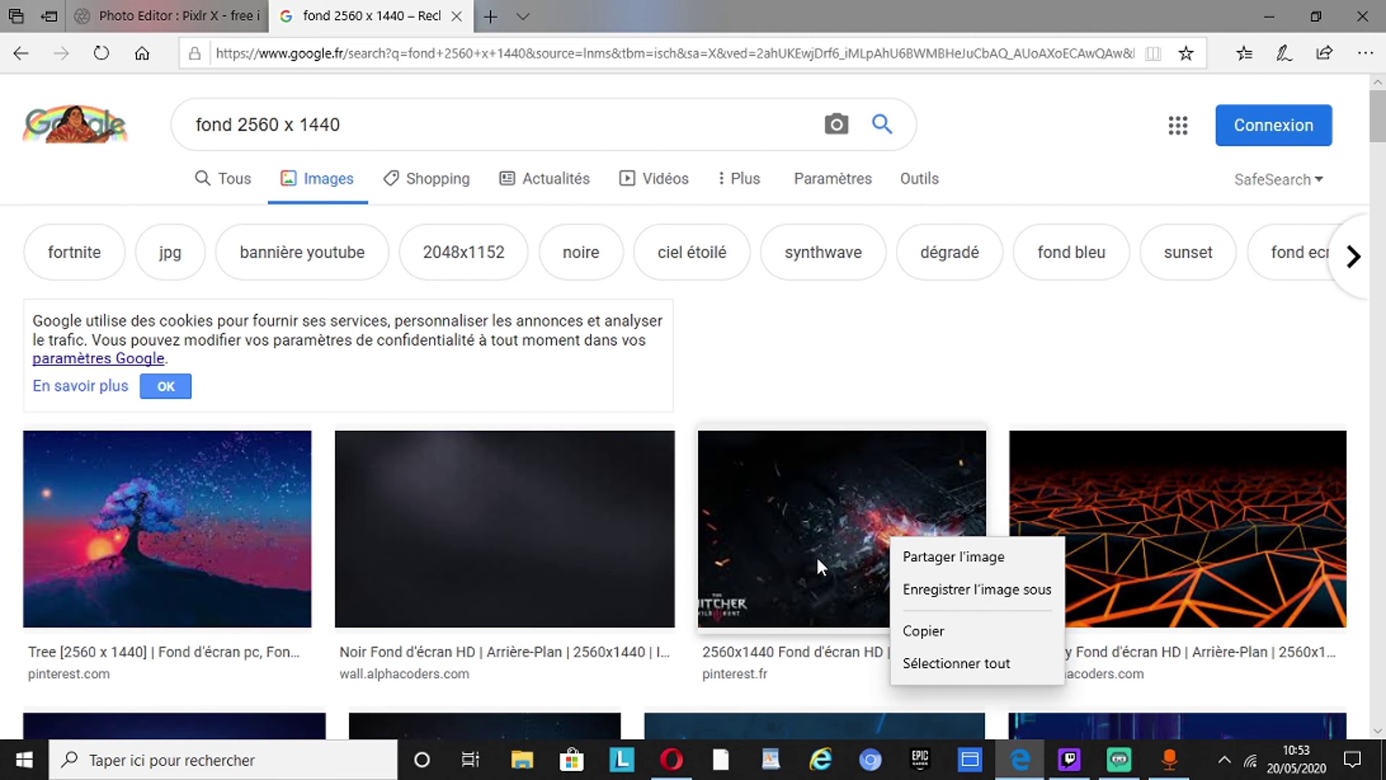
pyautogui.click(159, 520)
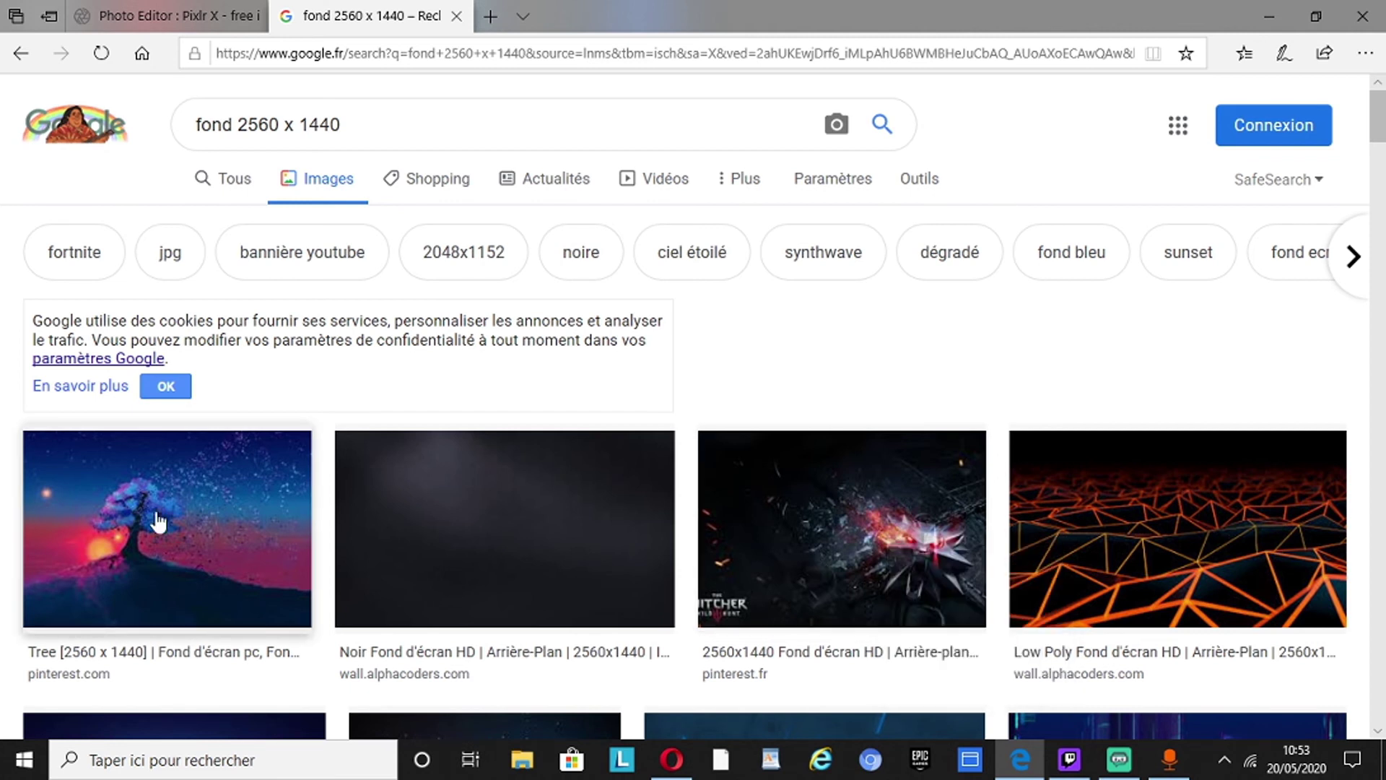
pyautogui.click(159, 520)
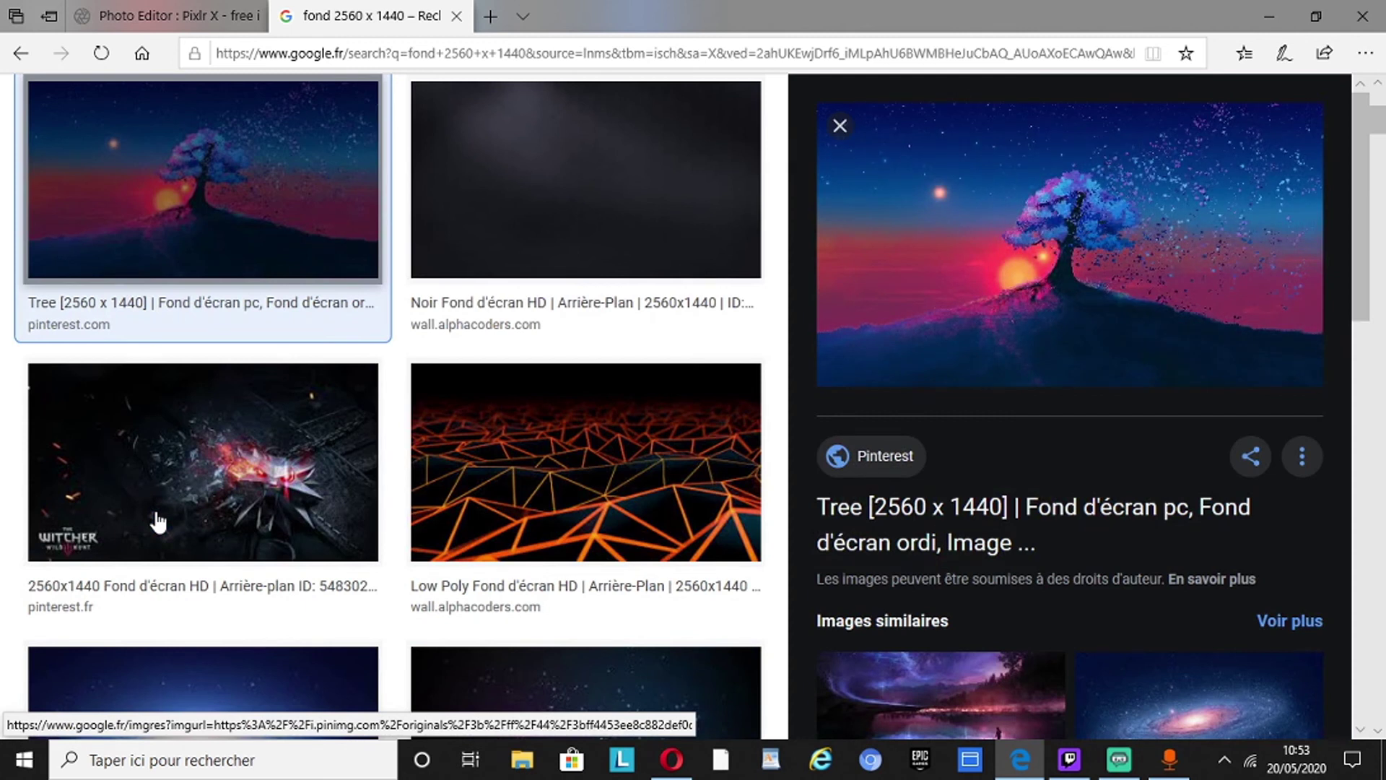
pyautogui.rightClick(984, 320)
pyautogui.click(208, 239)
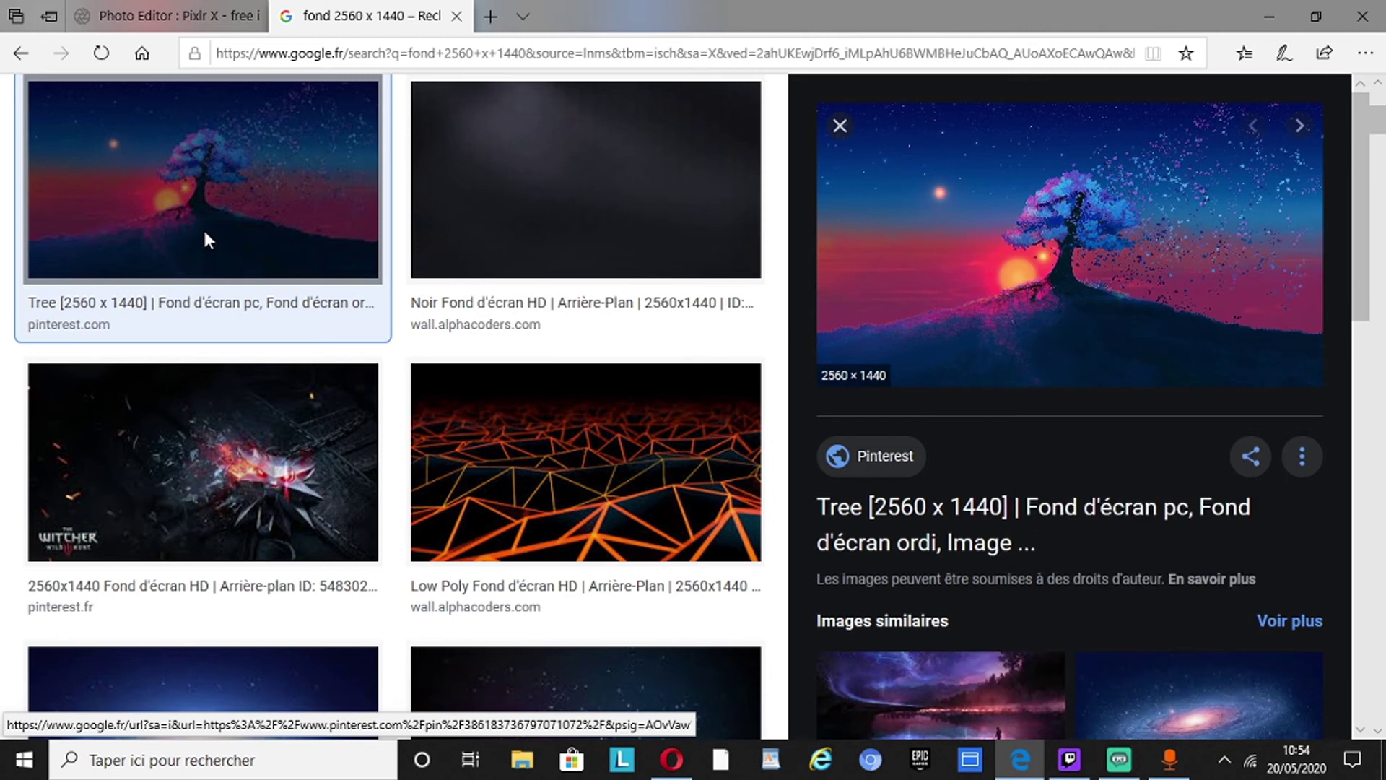
pyautogui.rightClick(205, 233)
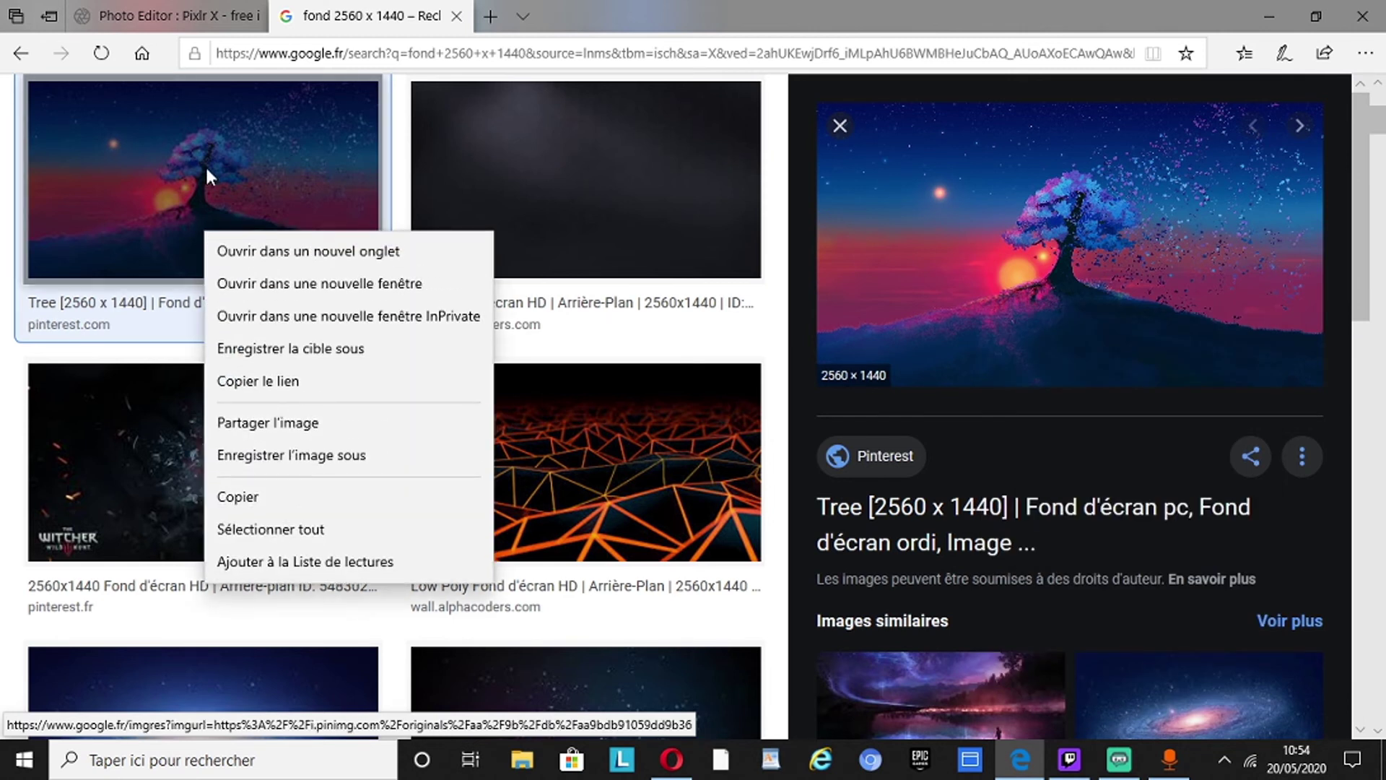
pyautogui.click(456, 20)
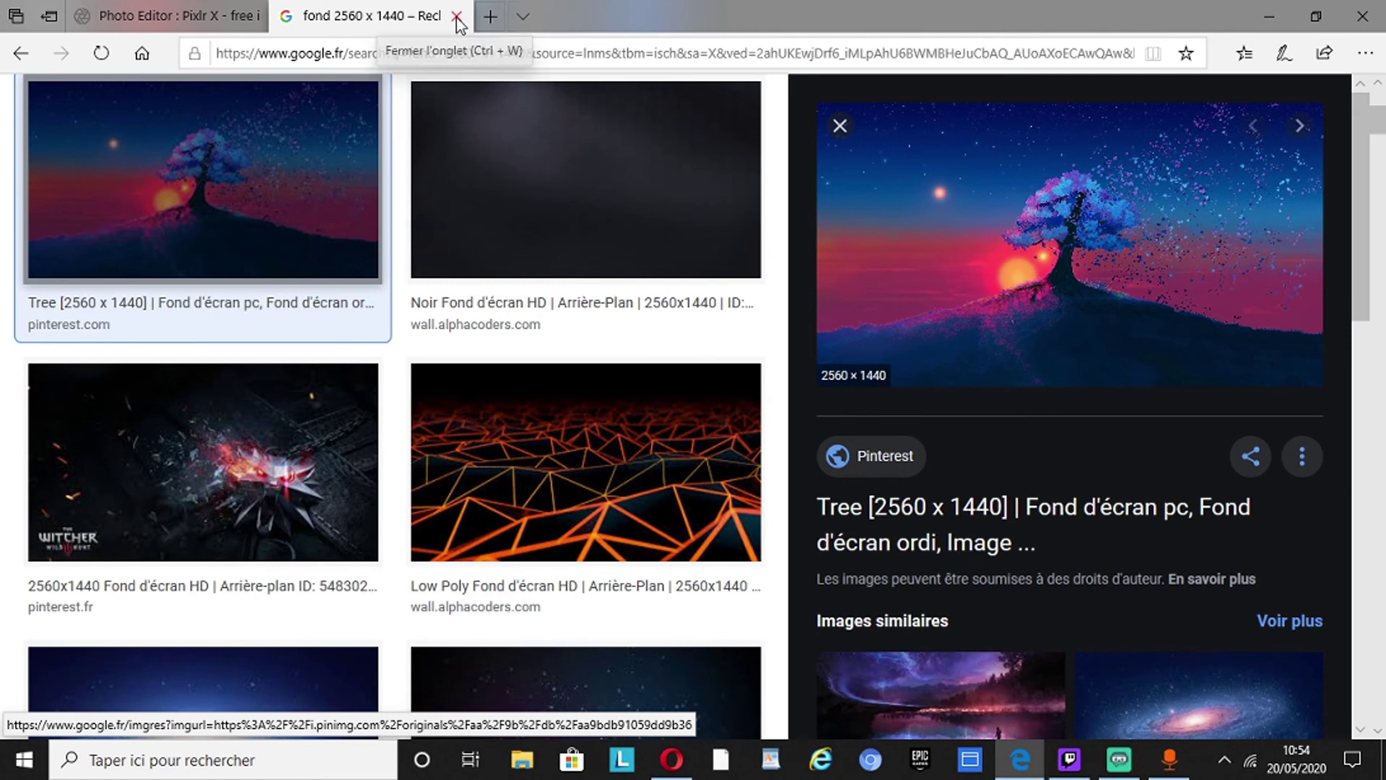
pyautogui.click(456, 20)
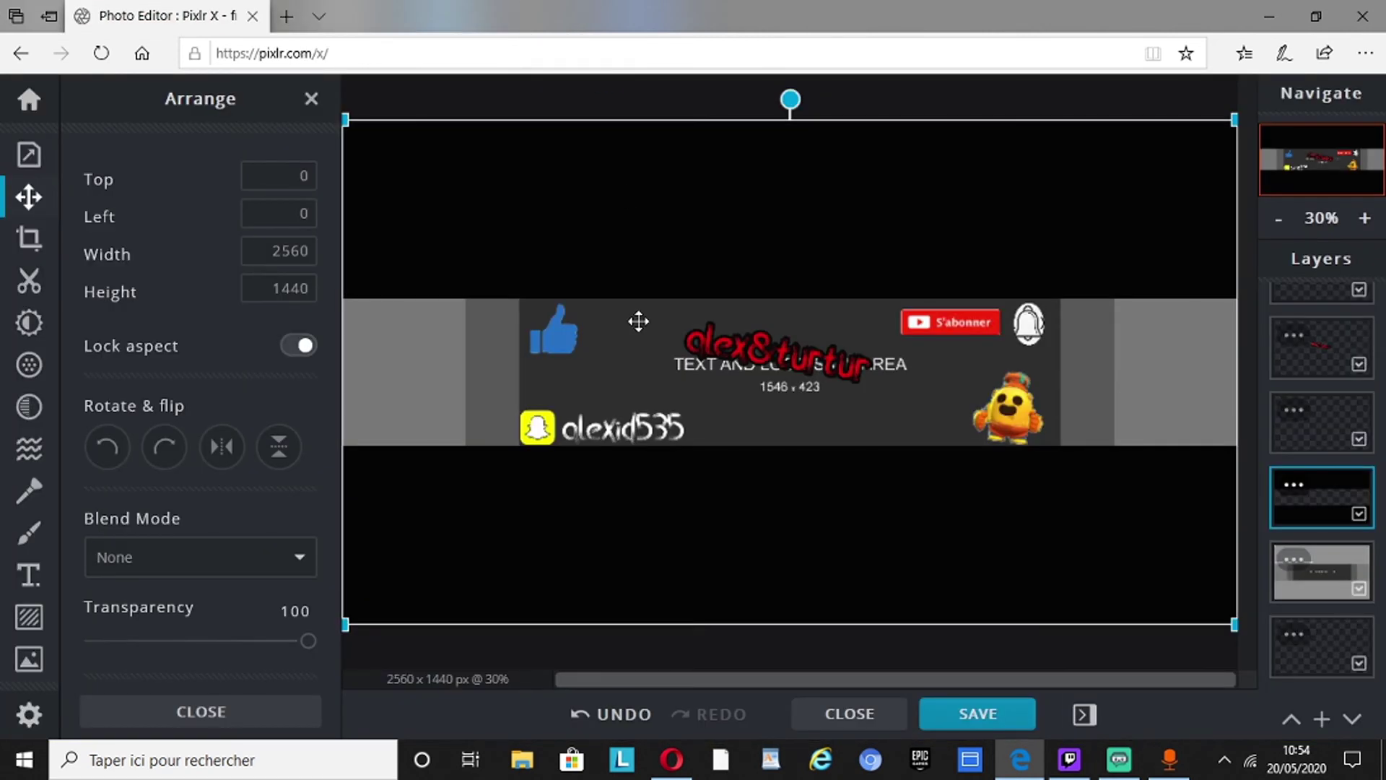
# Step: Add the picture fond banniere1.png as a new image layer
pyautogui.click(1322, 720)
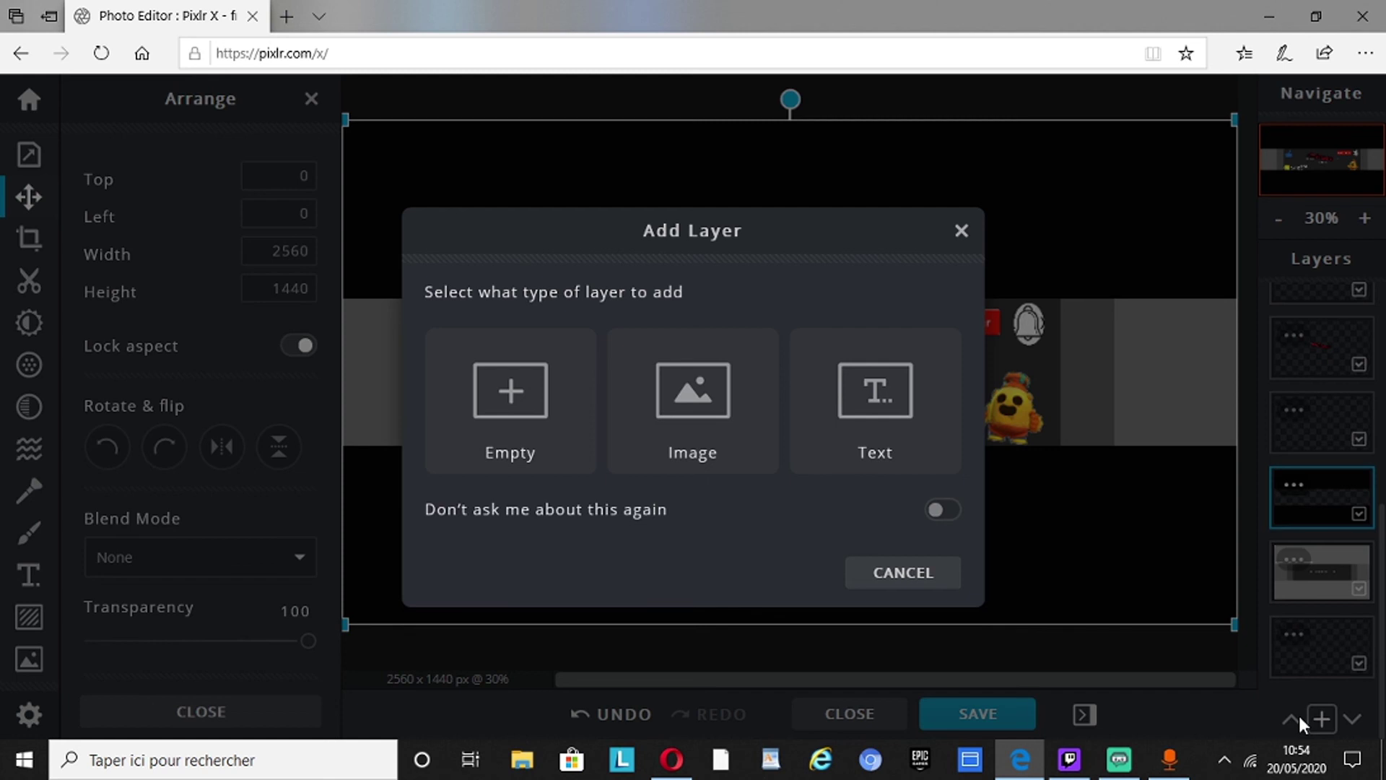
pyautogui.click(727, 435)
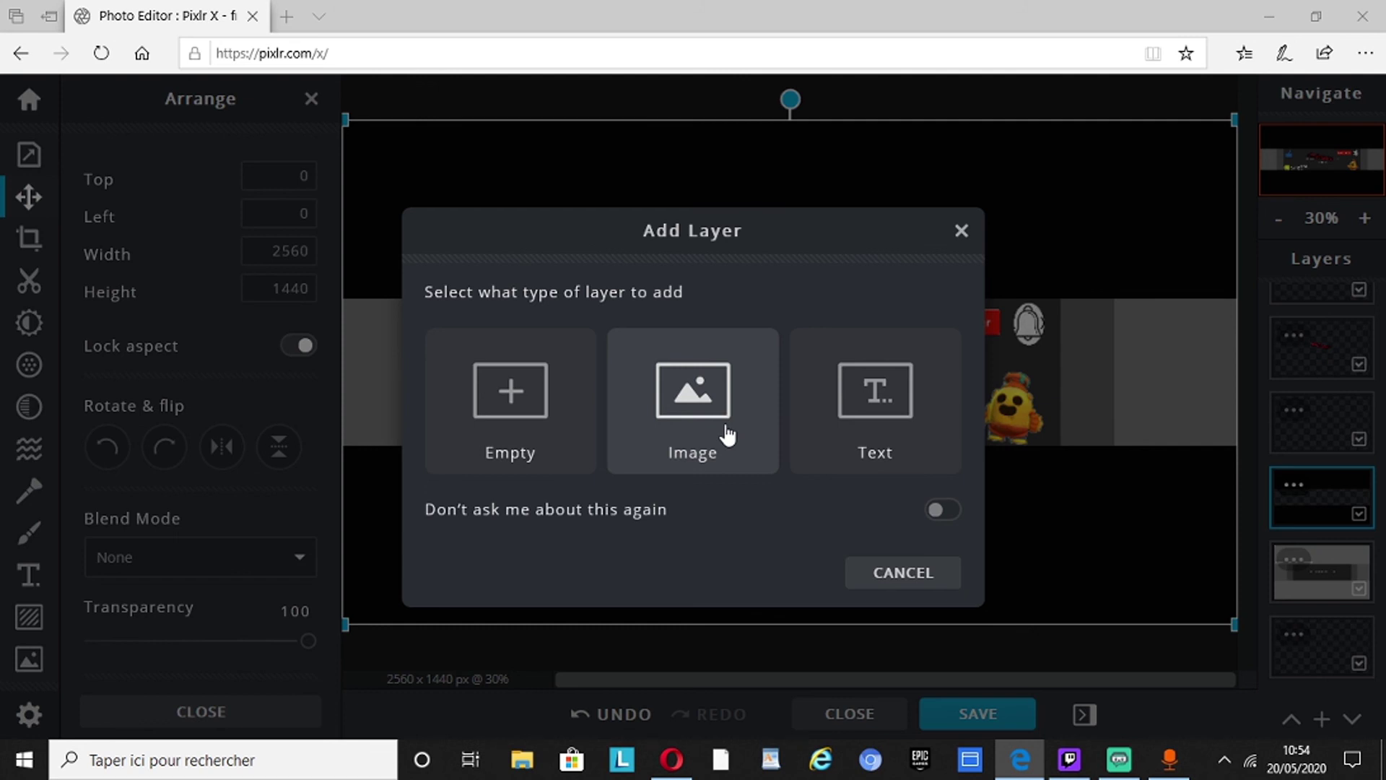
pyautogui.write('fond')
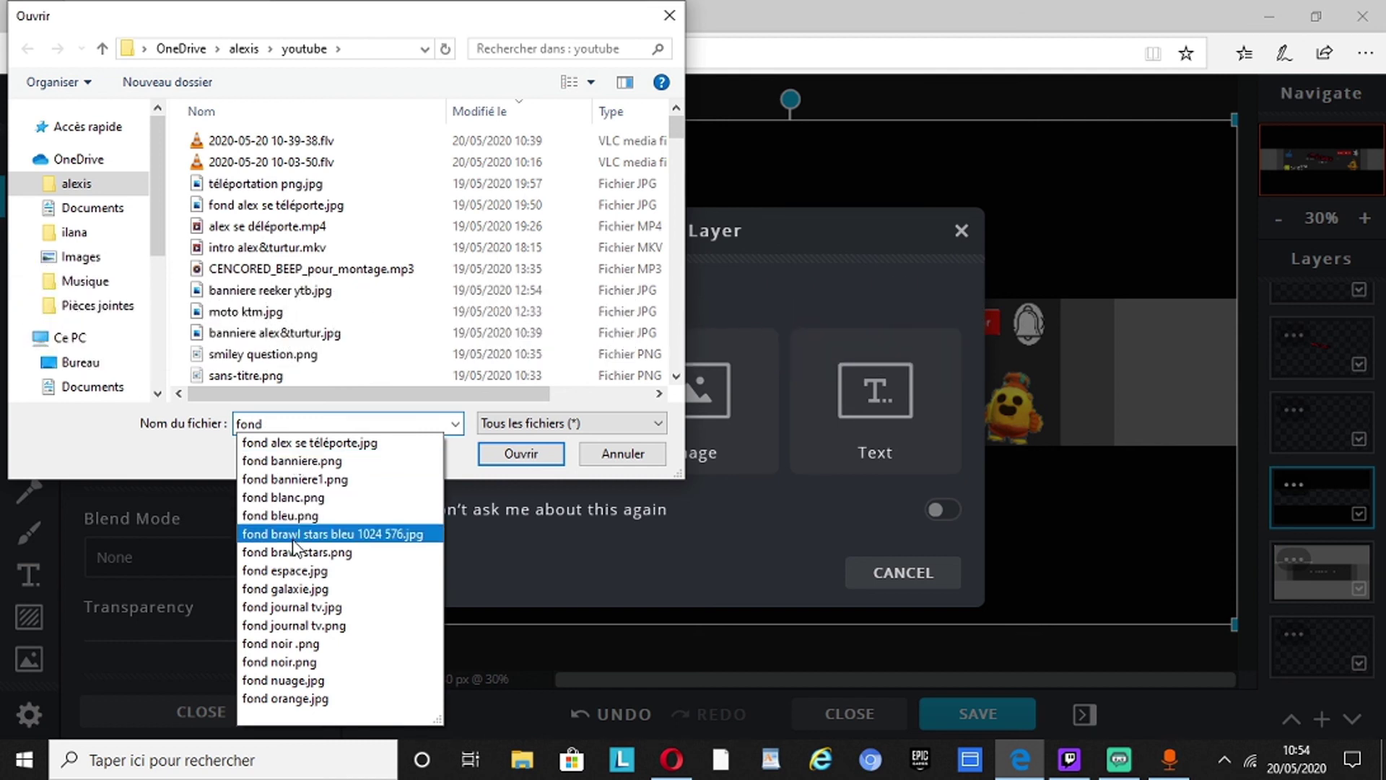
pyautogui.click(303, 480)
pyautogui.click(520, 453)
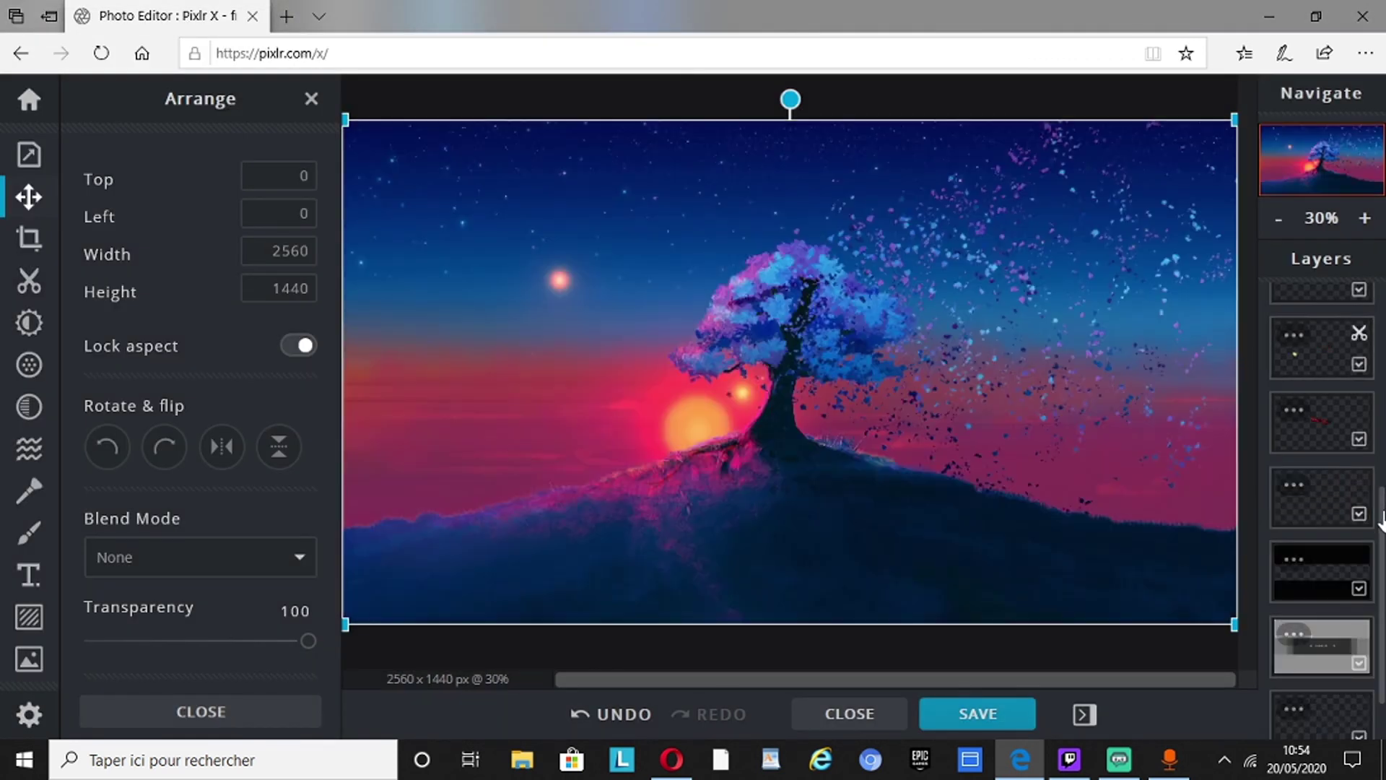
# Step: Move the tree wallpaper layer down the layer stack to between the black bars layer and the grey banner template
pyautogui.click(930, 653)
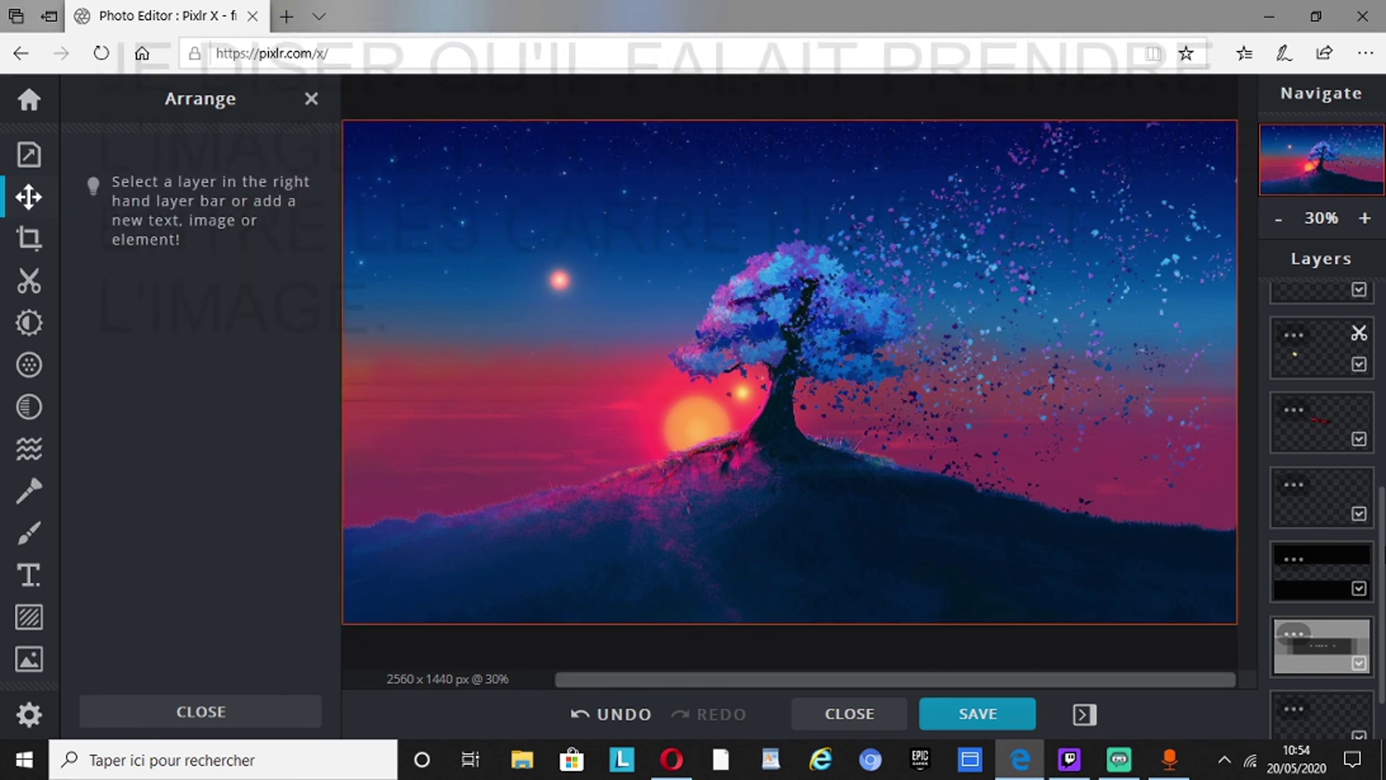
pyautogui.scroll(3, 1380, 563)
pyautogui.scroll(3, 1322, 491)
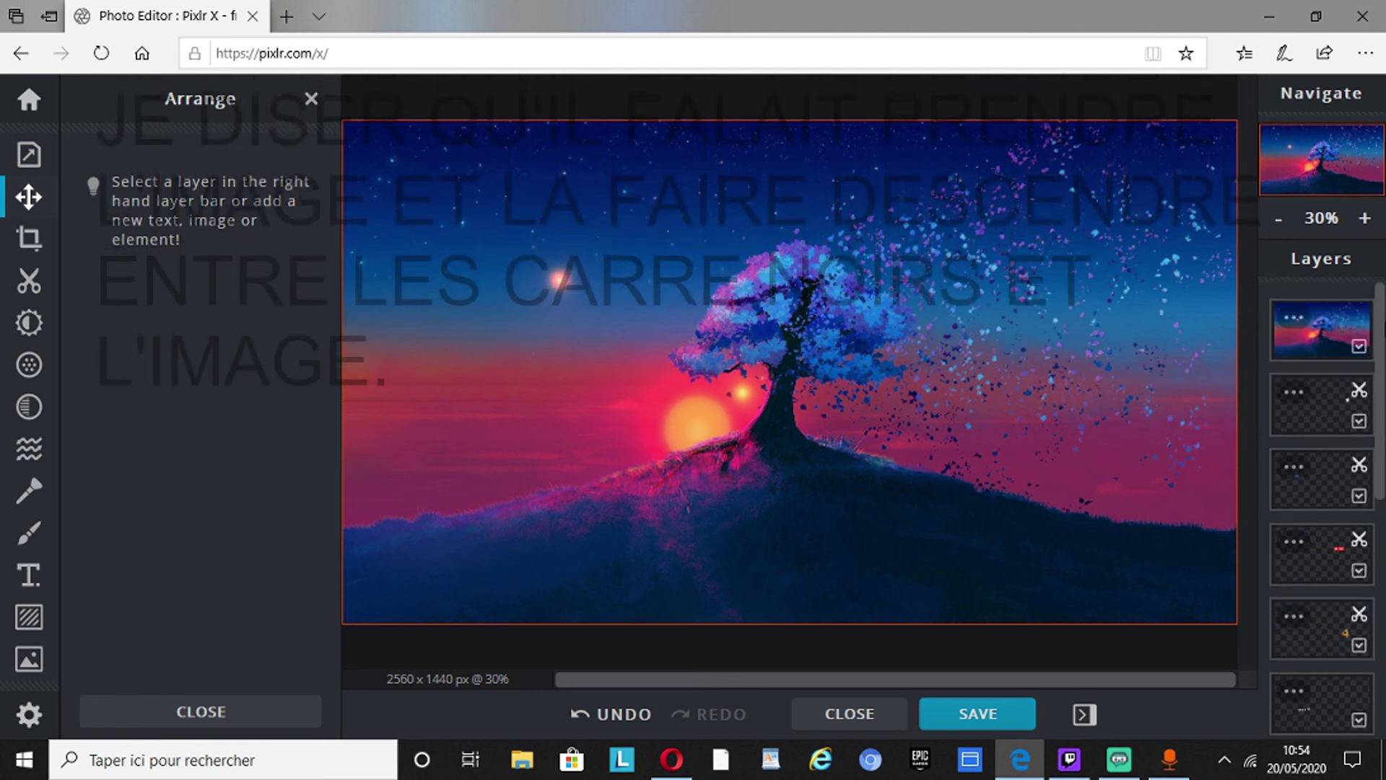
pyautogui.click(1334, 321)
pyautogui.moveTo(1334, 322); pyautogui.dragTo(1327, 560)
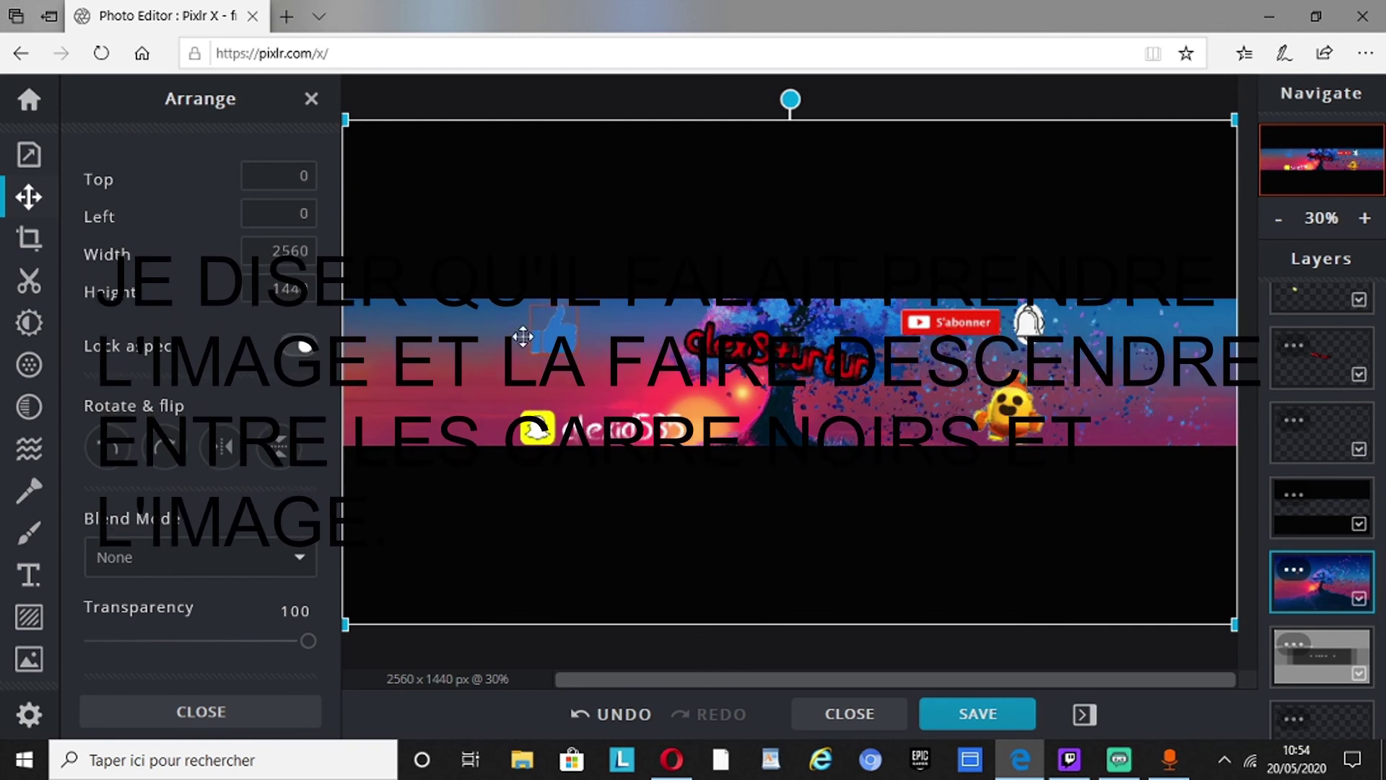
pyautogui.click(967, 715)
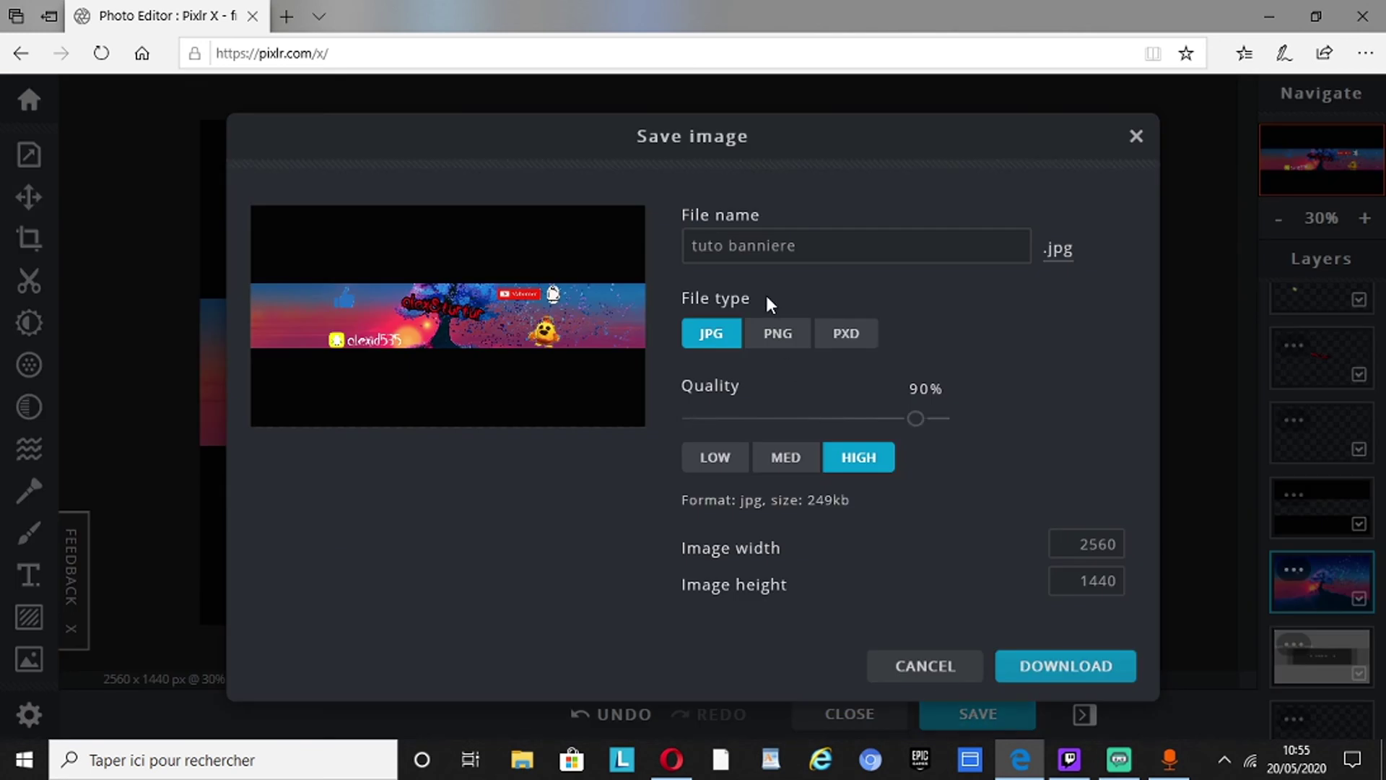
pyautogui.click(860, 251)
pyautogui.click(840, 251)
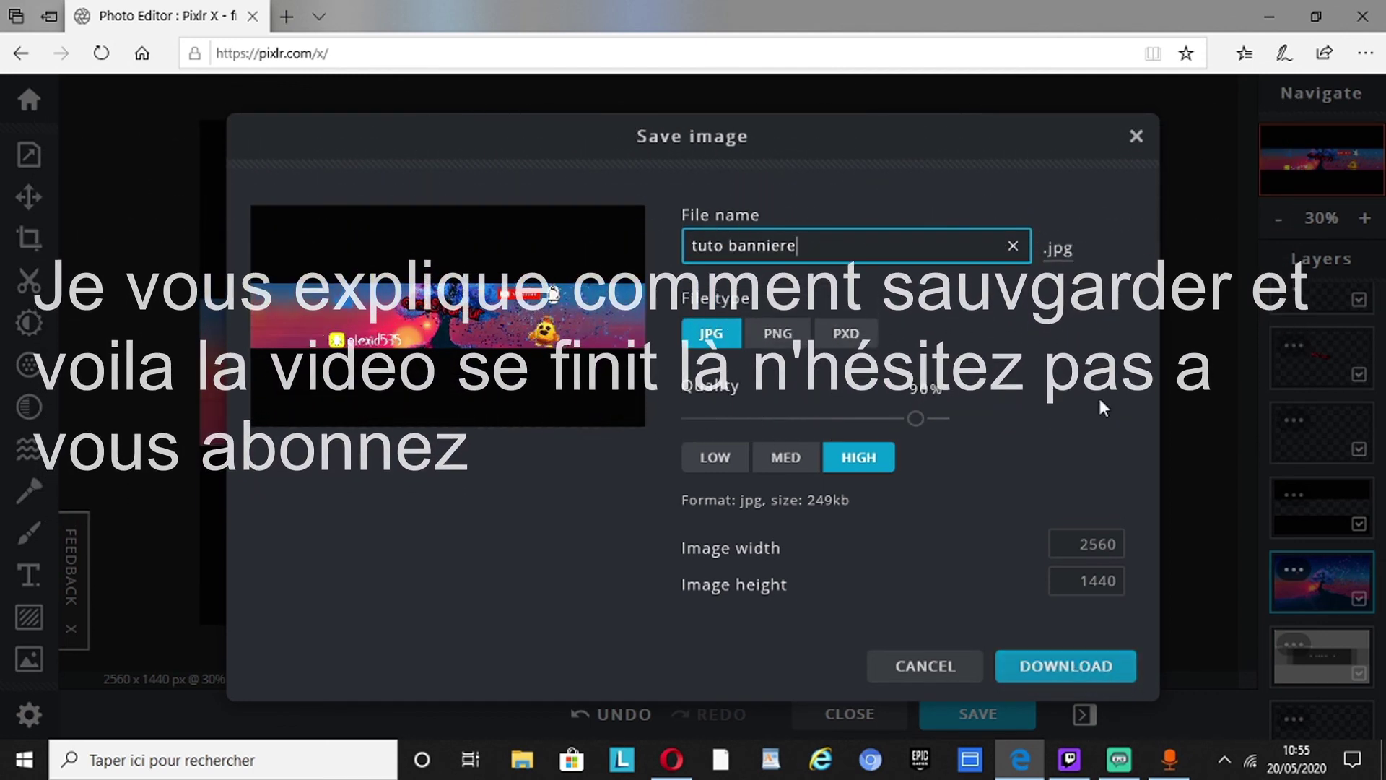
pyautogui.click(1136, 137)
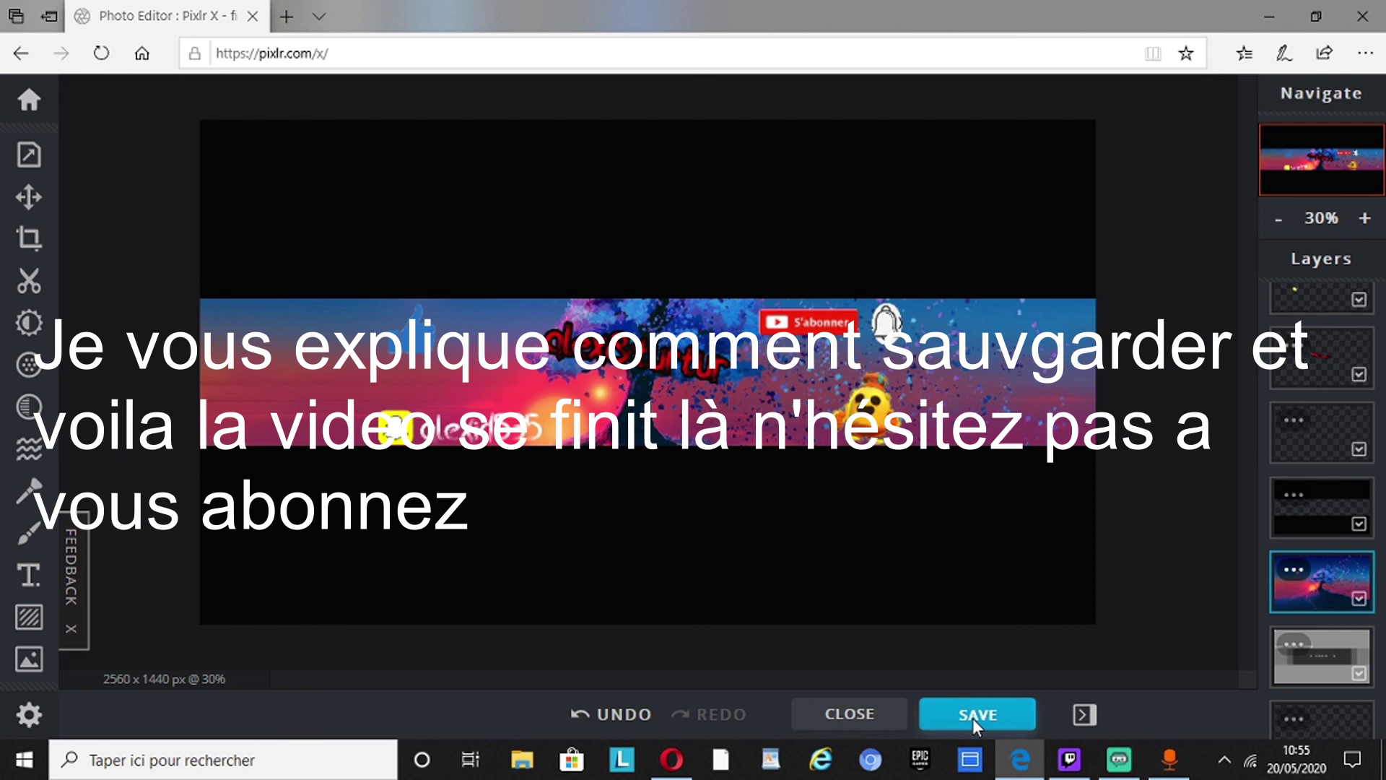
# Step: Download the banner as the JPG file "tuto banniere" at 2560 × 1440 px and choose to save it with Save As
pyautogui.moveTo(1116, 768)
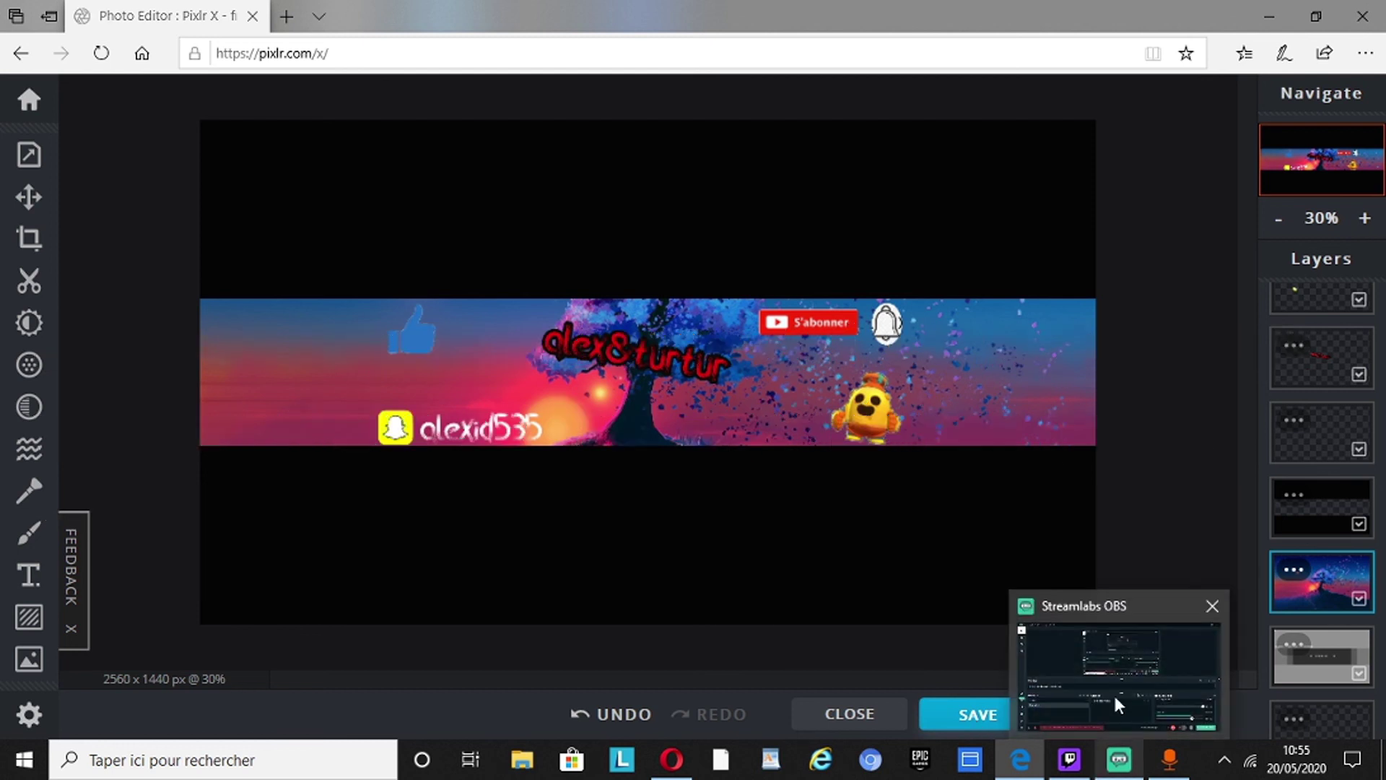
pyautogui.click(1113, 692)
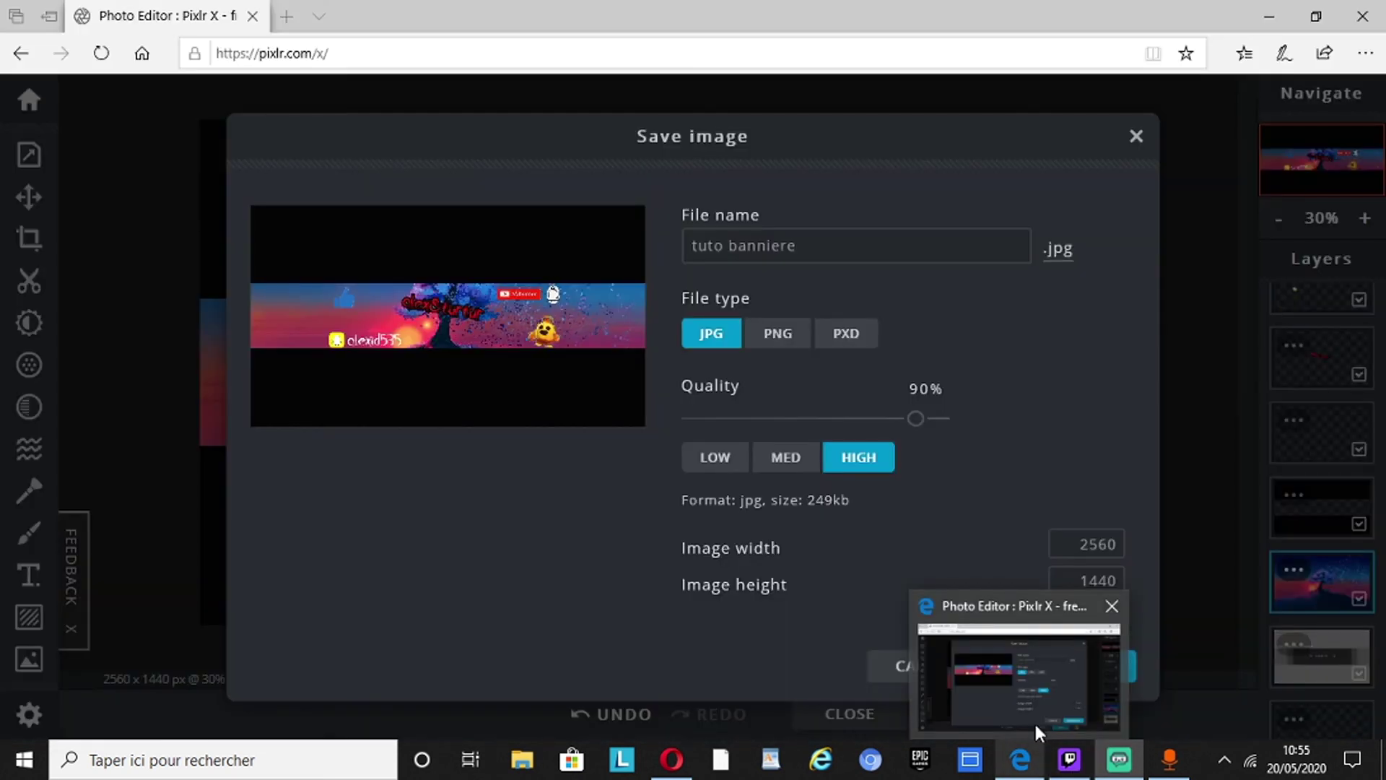
pyautogui.click(1034, 720)
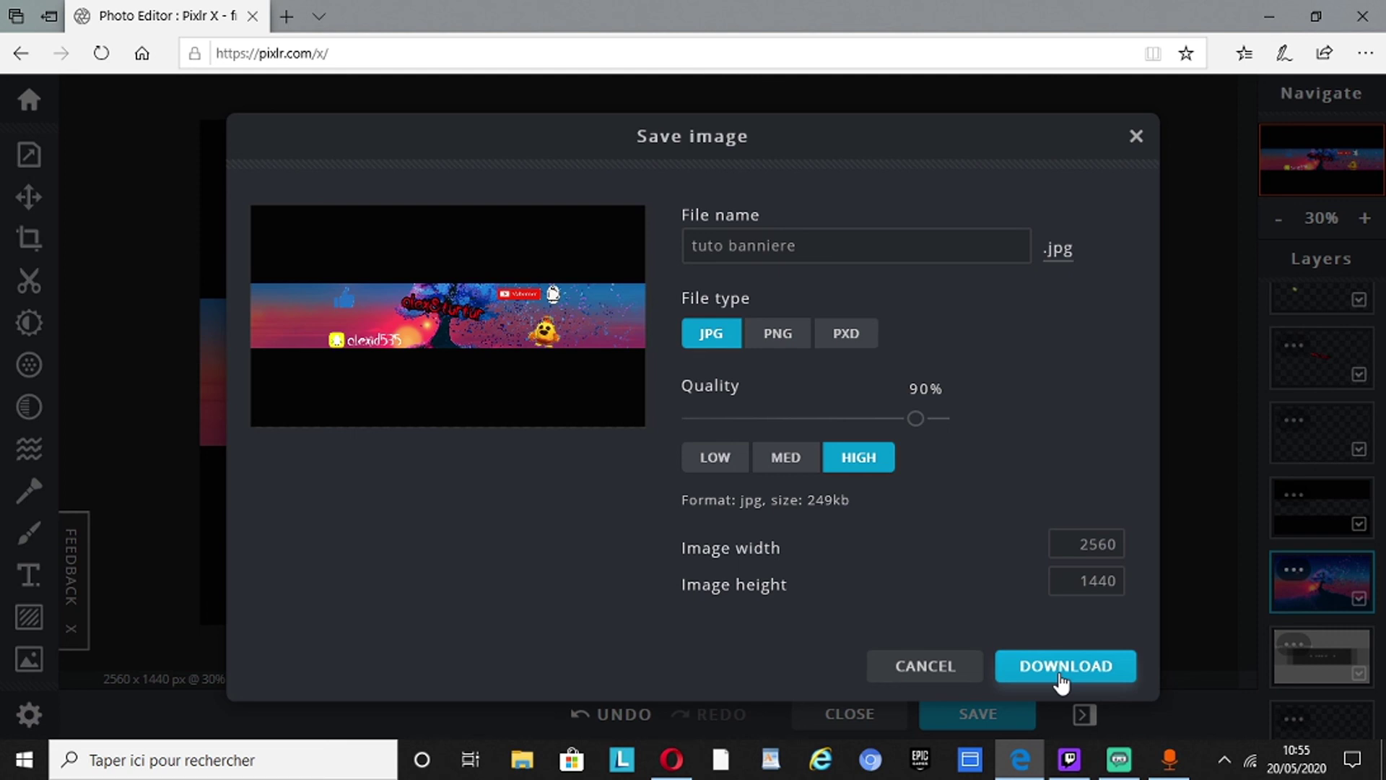
pyautogui.click(1061, 679)
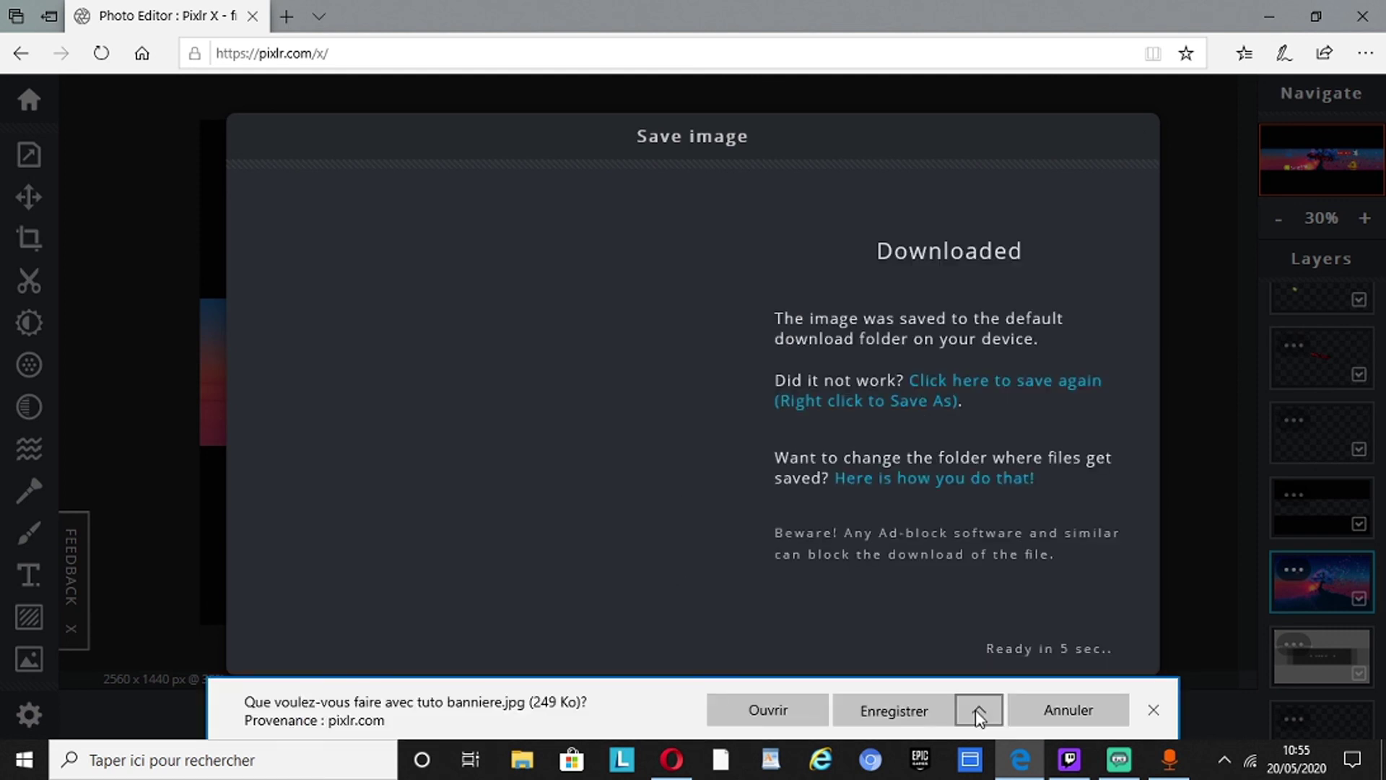
pyautogui.click(979, 711)
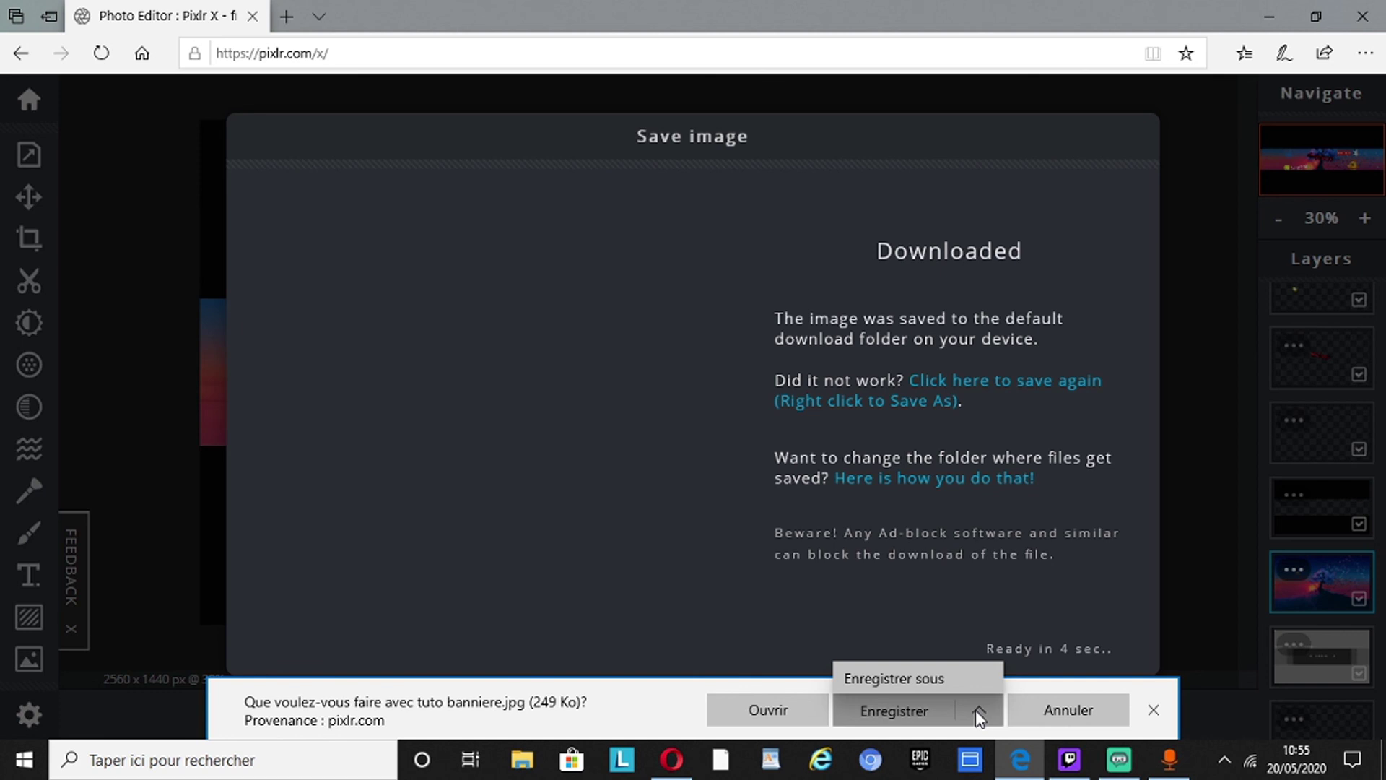
pyautogui.click(943, 683)
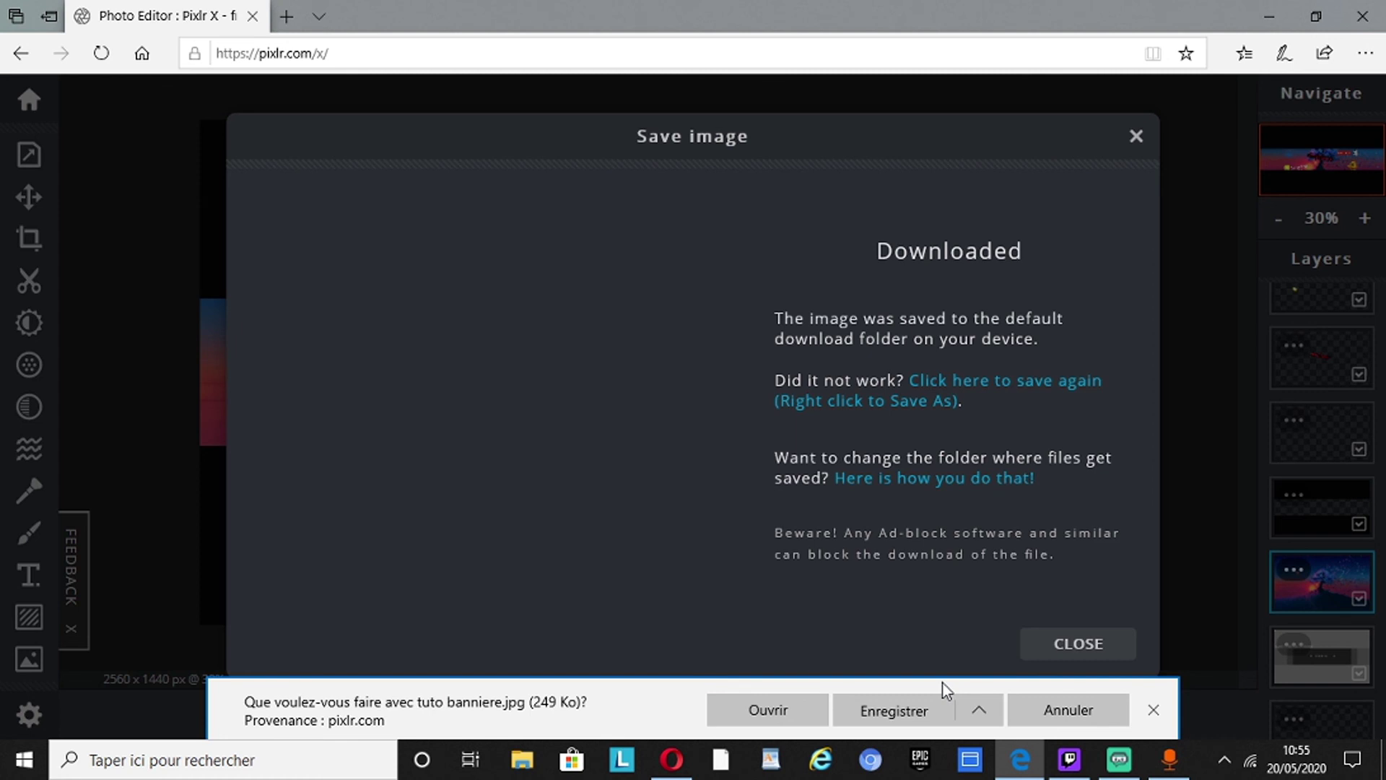